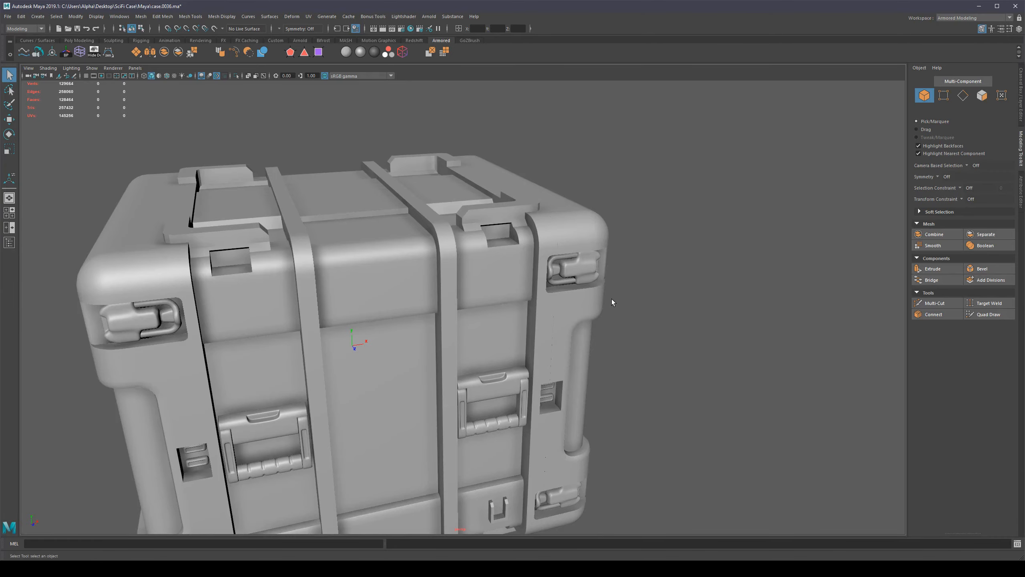
Select the case's middle body and examine its wireframe around the straps and top edges
left_click(460, 274)
right_click_drag(461, 275, 607, 270, "alt")
middle_click_drag(587, 263, 566, 298, "alt")
left_click_drag(547, 290, 542, 295, "alt")
right_click_drag(527, 297, 385, 269, "alt")
middle_click_drag(486, 306, 505, 265, "alt")
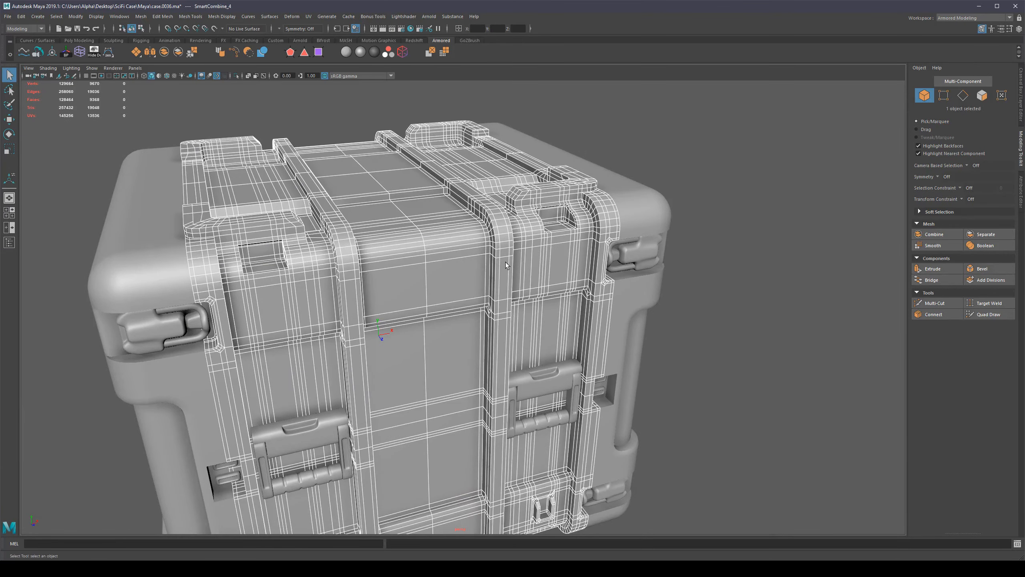
left_click_drag(504, 265, 546, 242, "alt")
right_click_drag(545, 252, 515, 277, "alt")
middle_click_drag(544, 282, 527, 259, "alt")
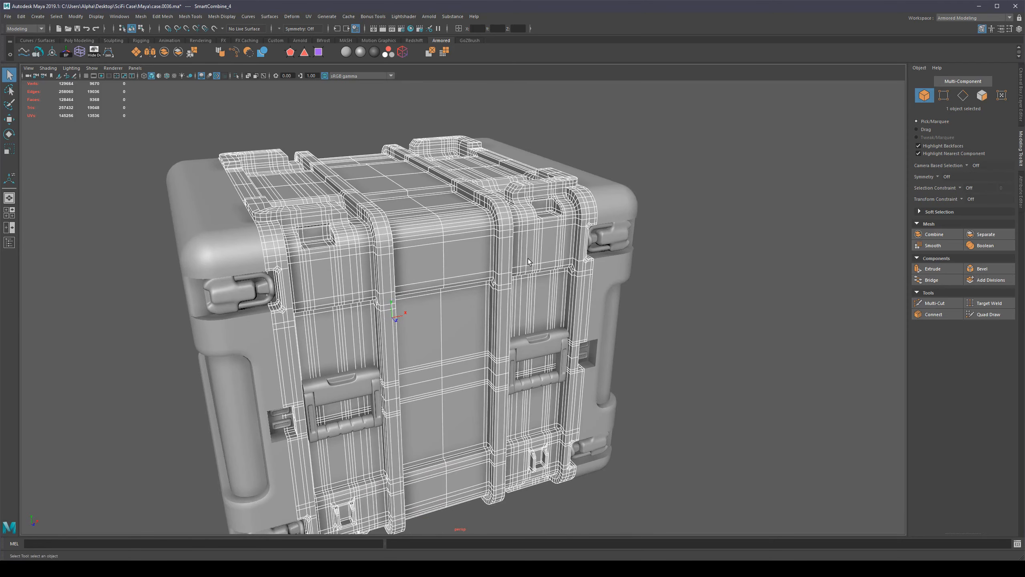
right_click_drag(492, 220, 542, 274, "alt")
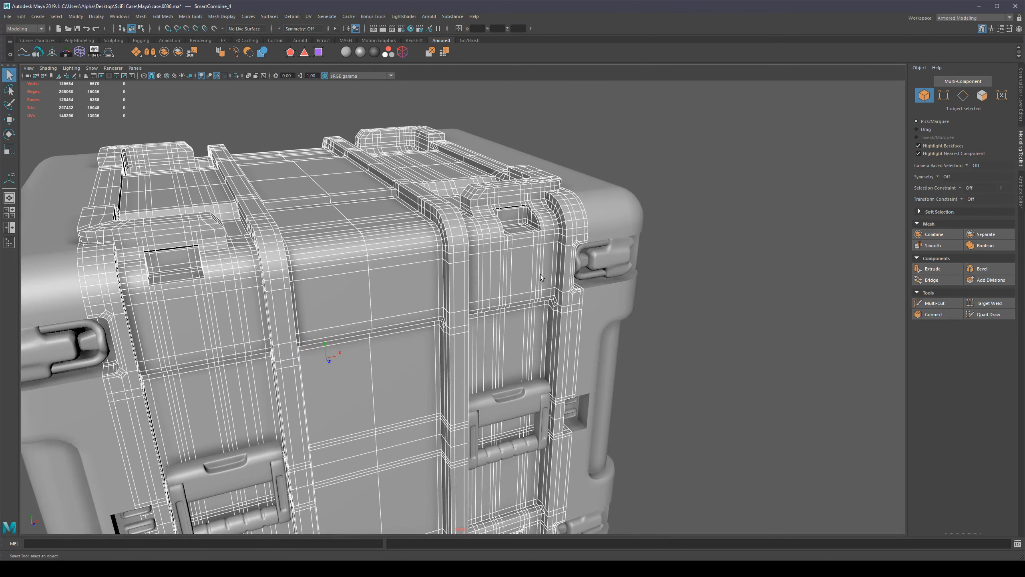
left_click_drag(485, 266, 468, 285, "alt")
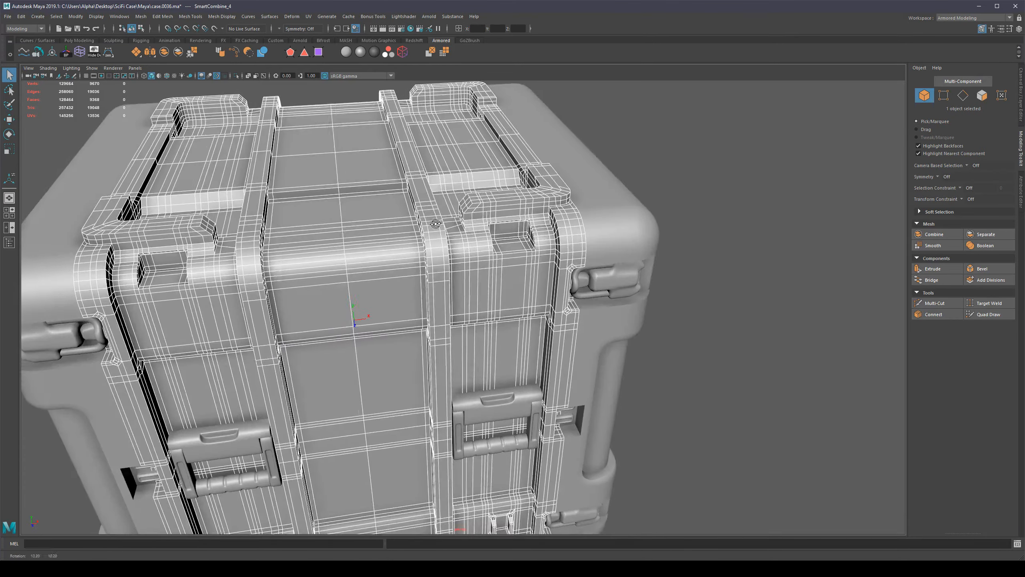
right_click_drag(420, 247, 447, 268, "alt")
middle_click_drag(446, 268, 453, 309, "alt")
left_click_drag(453, 309, 459, 296, "alt")
Try deleting two lengthwise edge loops from the strap of the middle body, checking the smooth preview first
right_click_drag(459, 296, 466, 259)
double_click(469, 260)
double_click(484, 260, "shift")
right_click_drag(449, 298, 464, 320, "alt")
key("3")
left_click_drag(464, 321, 492, 262, "alt")
key("1")
key("Delete")
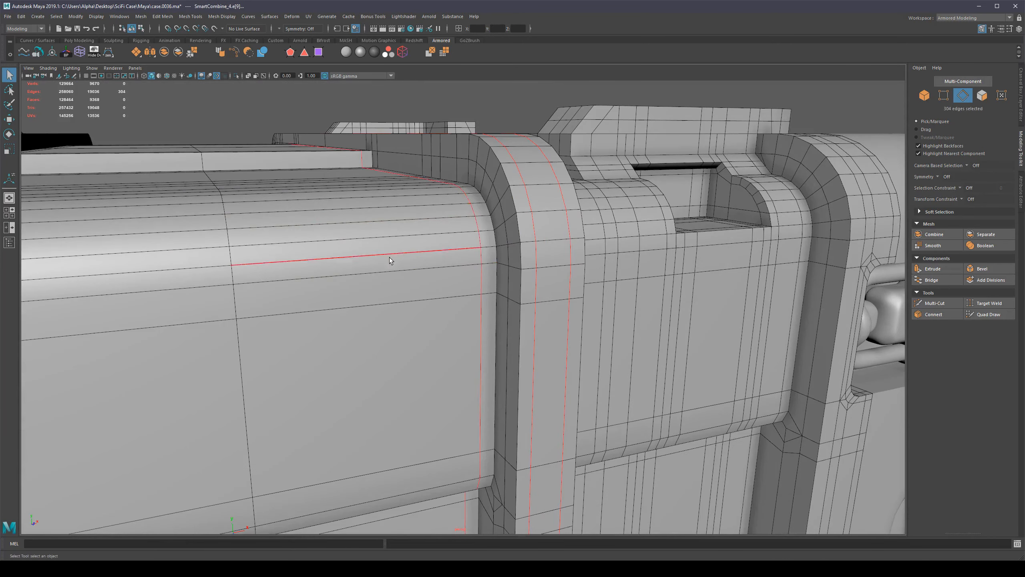
left_click_drag(389, 256, 412, 281, "alt")
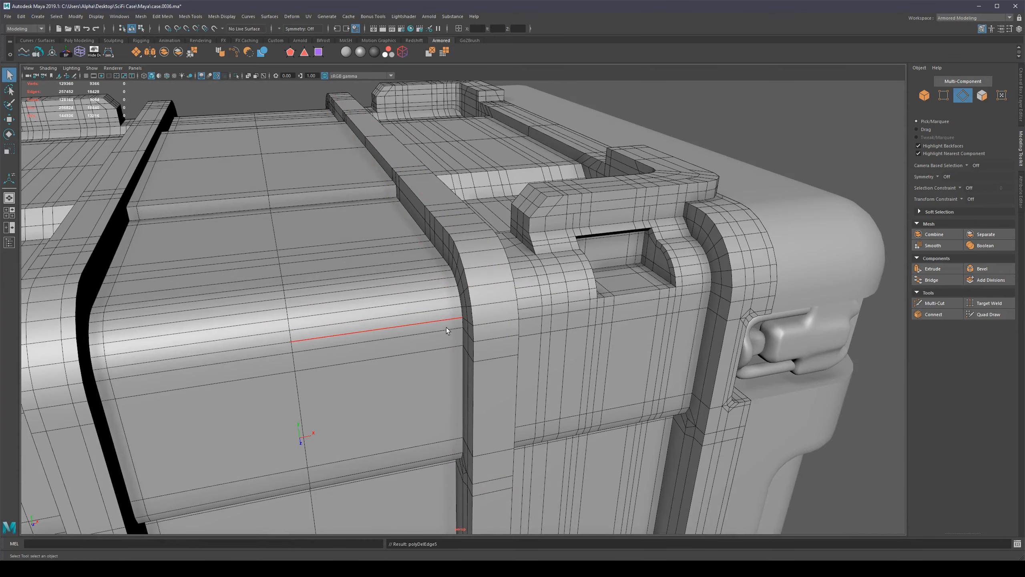
key("ctrl+z")
Return to object selection and display the case's middle body in smooth preview
left_click_drag(431, 330, 657, 284, "alt")
left_click(657, 283)
right_click_drag(479, 322, 620, 258)
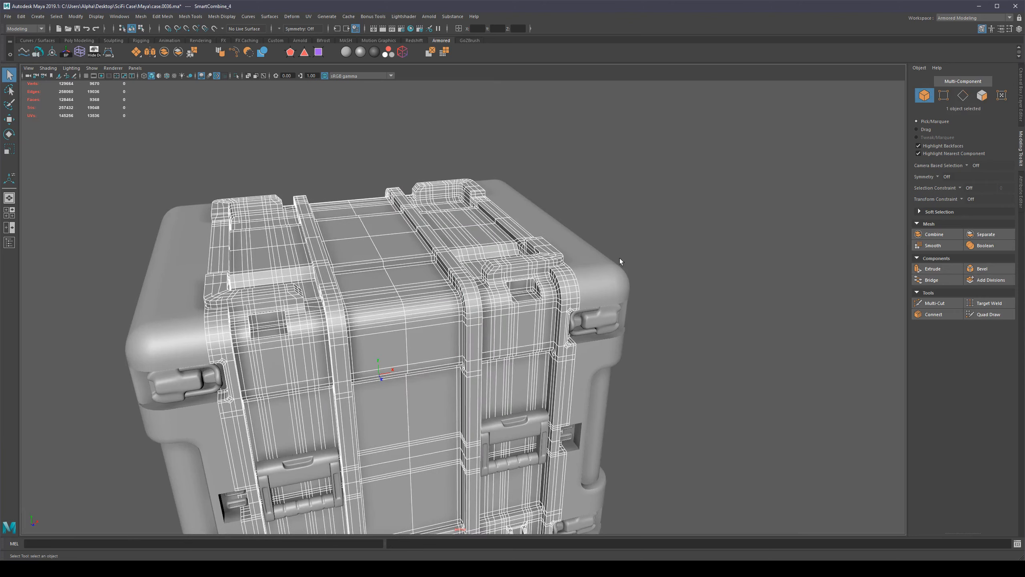
left_click(715, 272)
left_click_drag(703, 297, 488, 311, "alt")
left_click(489, 309)
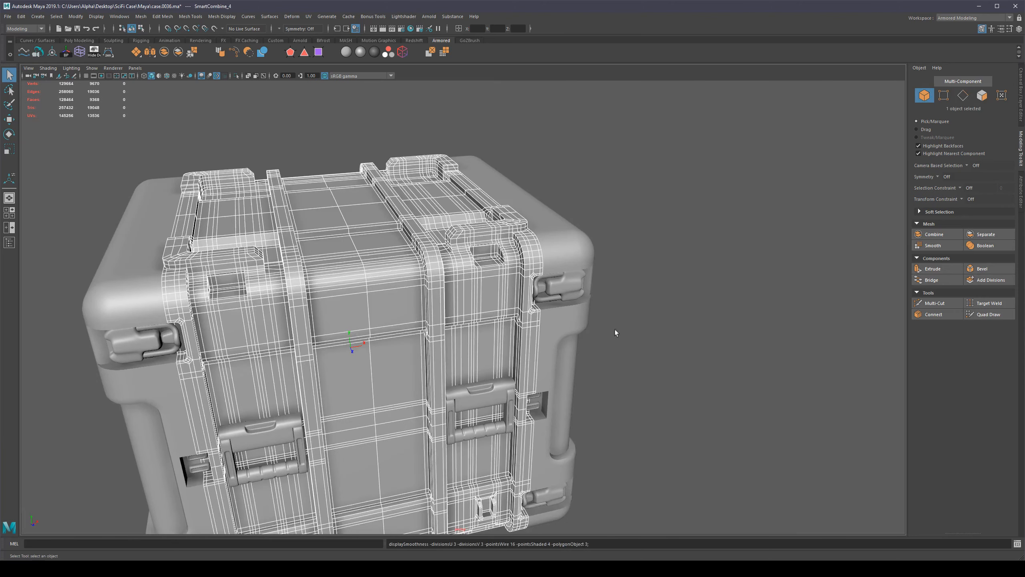
middle_click_drag(613, 325, 545, 289, "alt")
left_click_drag(565, 315, 526, 311, "alt")
left_click(711, 299)
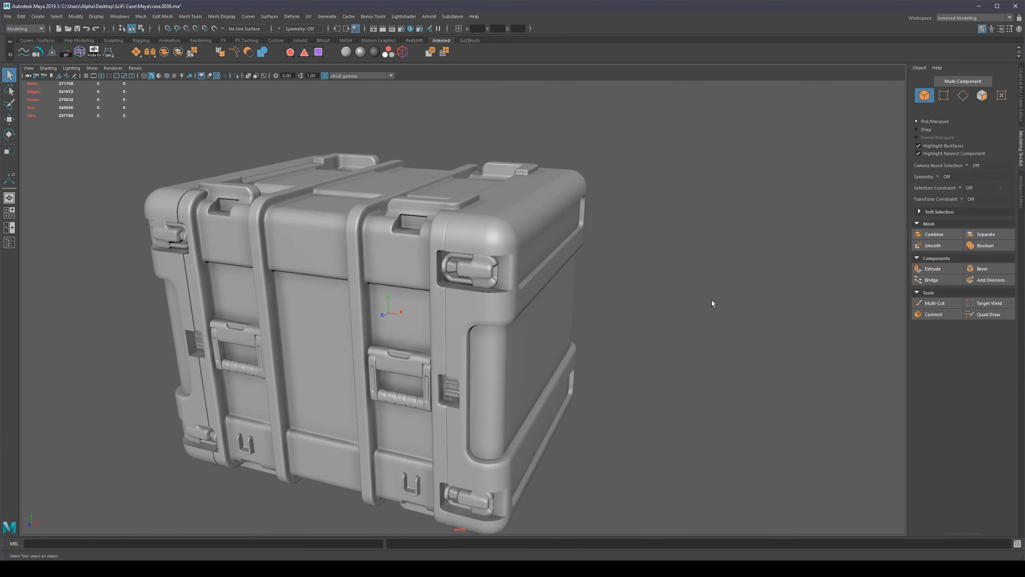
Select the side shell and examine its edge density around the upper front corner latch
left_click(562, 260)
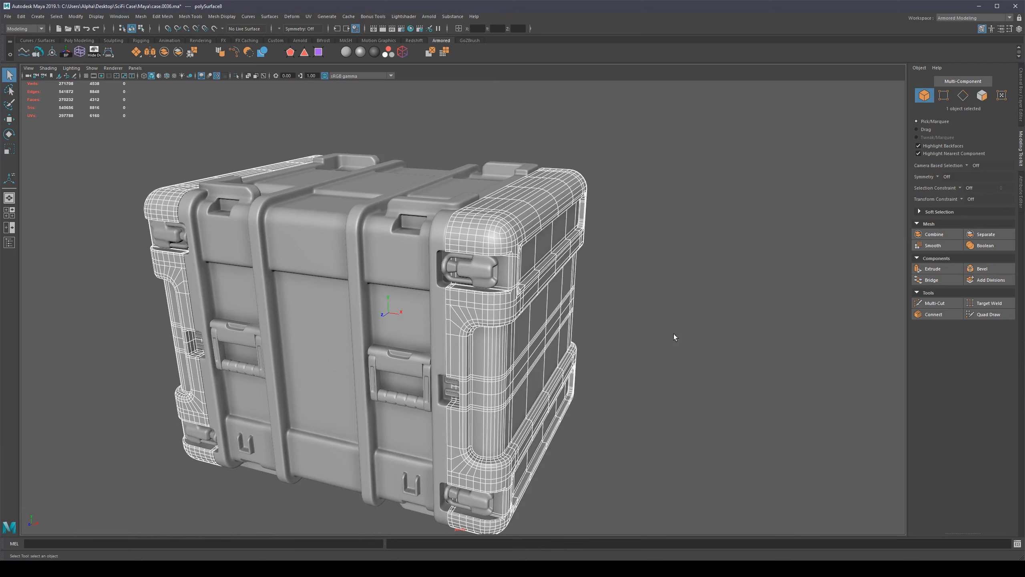
left_click_drag(688, 341, 663, 333, "alt")
scroll(609, 313, "up", 1)
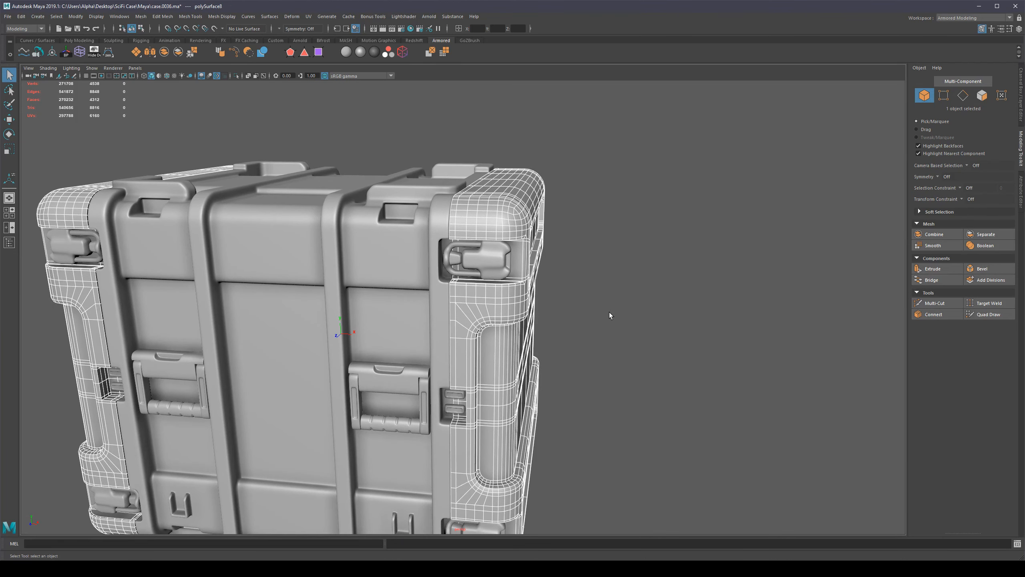
left_click_drag(567, 222, 557, 269, "alt")
scroll(603, 267, "up", 3)
left_click(620, 255)
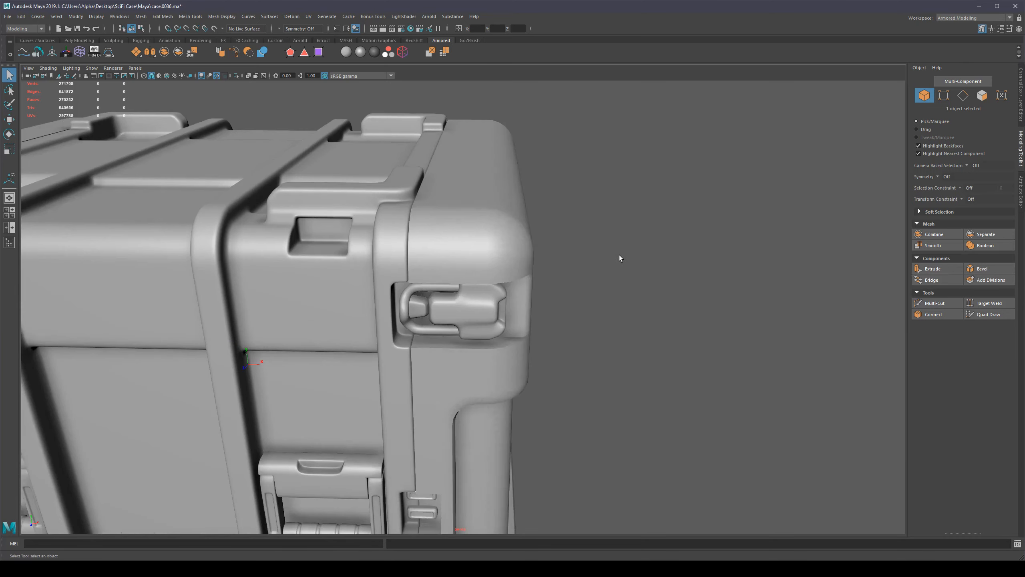
scroll(465, 212, "up", 2)
left_click(464, 211)
scroll(457, 182, "up", 2)
middle_click_drag(448, 149, 450, 242, "alt")
left_click_drag(440, 279, 450, 250, "alt")
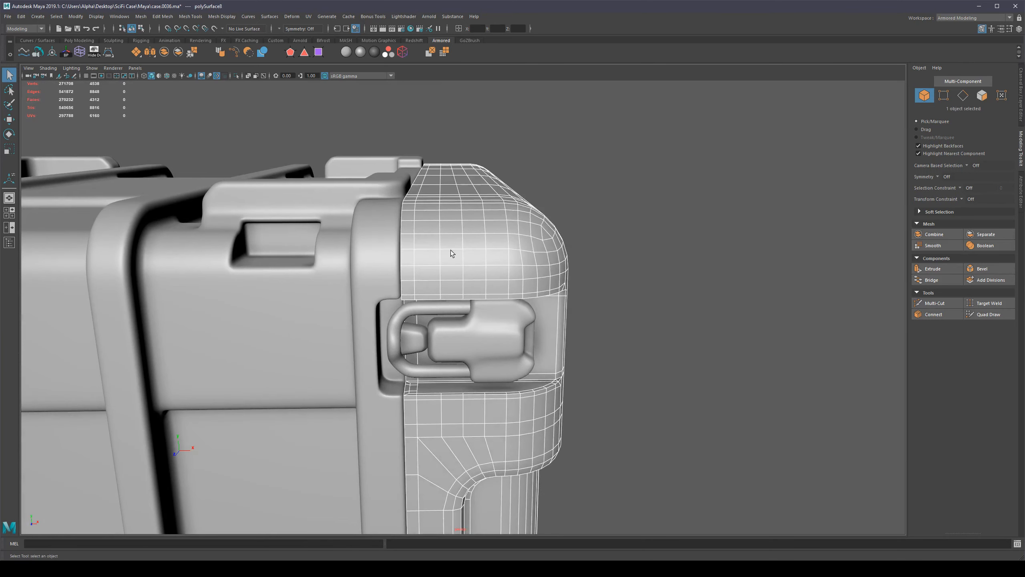
Try deleting four edge loops running across the top of the side shell
key("F10")
double_click(420, 188)
double_click(442, 189, "shift")
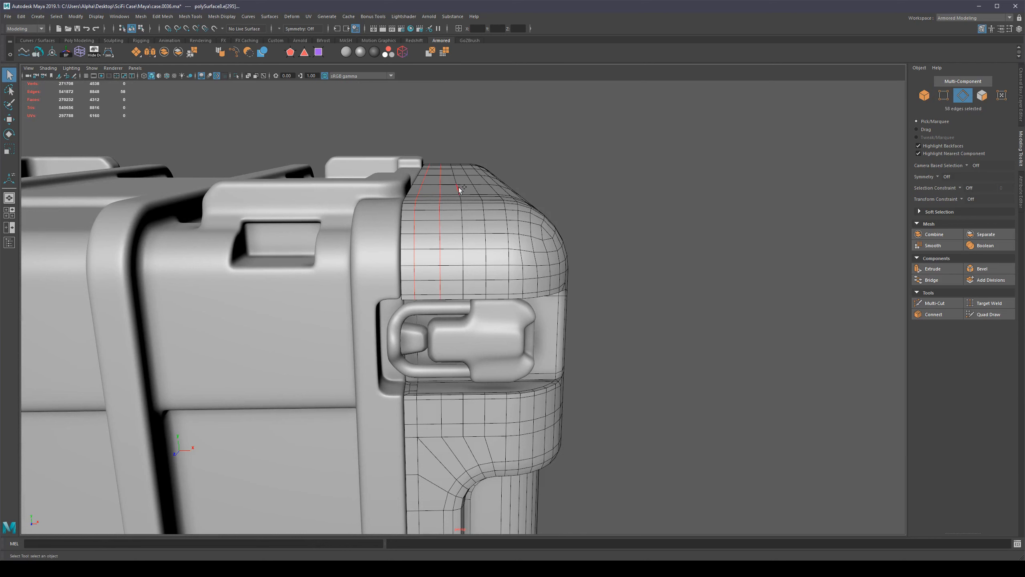
double_click(464, 190, "shift")
double_click(486, 193, "shift")
left_click_drag(640, 242, 628, 235, "alt")
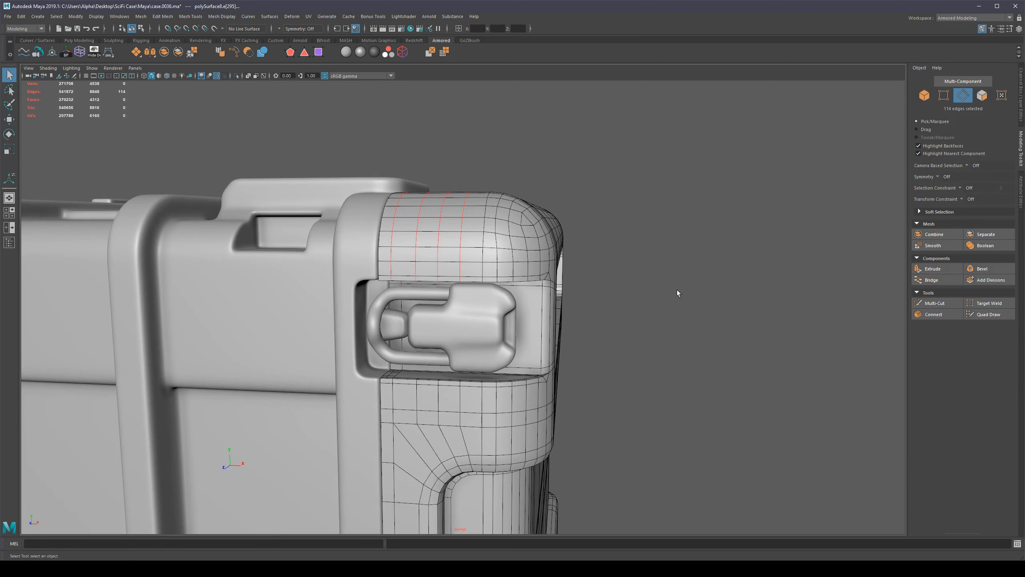
left_click_drag(677, 291, 668, 287, "alt")
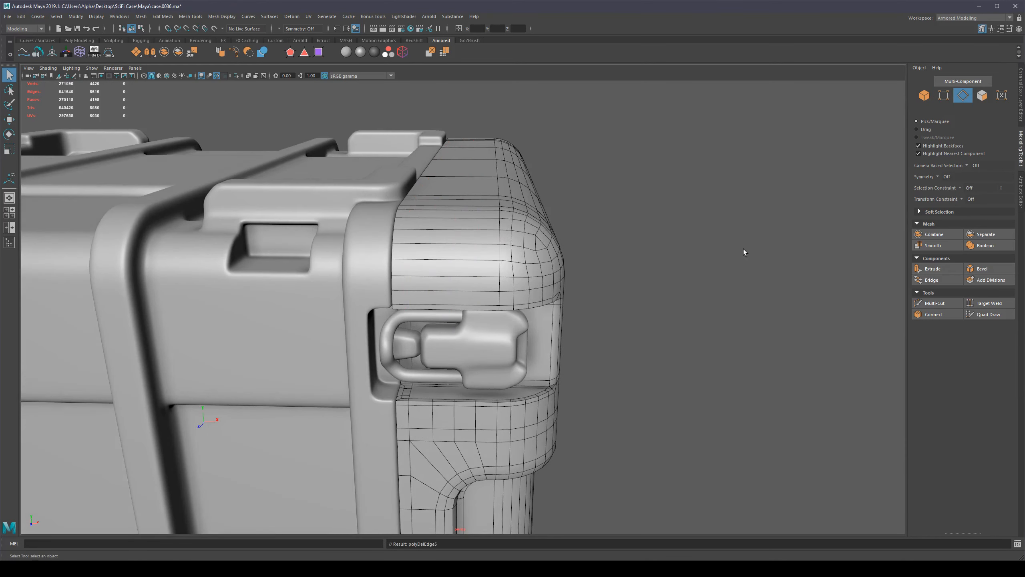
right_click_drag(743, 248, 563, 354, "alt")
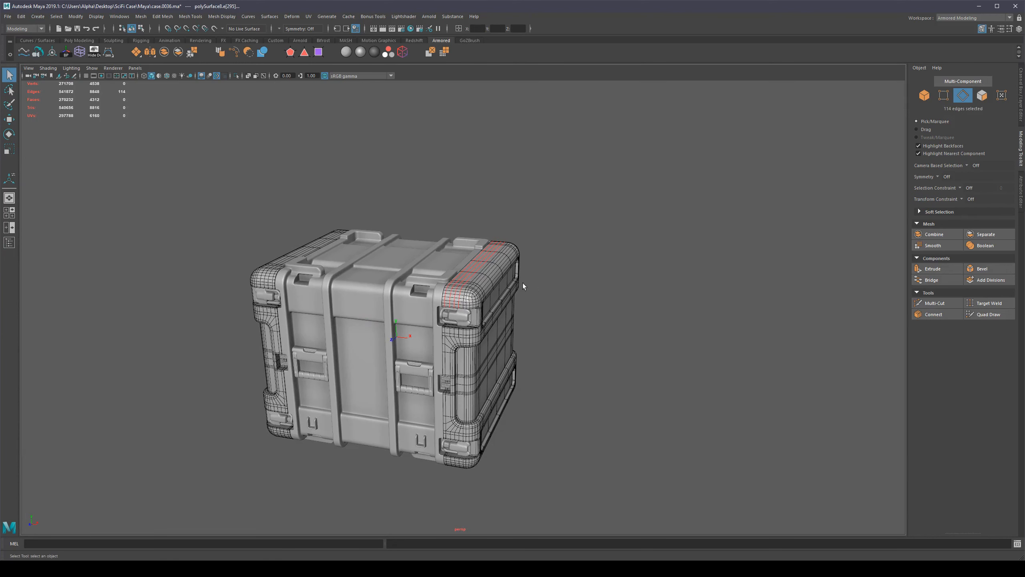
Select the side shell mesh as an object and isolate it in the view
key("F8")
left_click(650, 215)
left_click(488, 265)
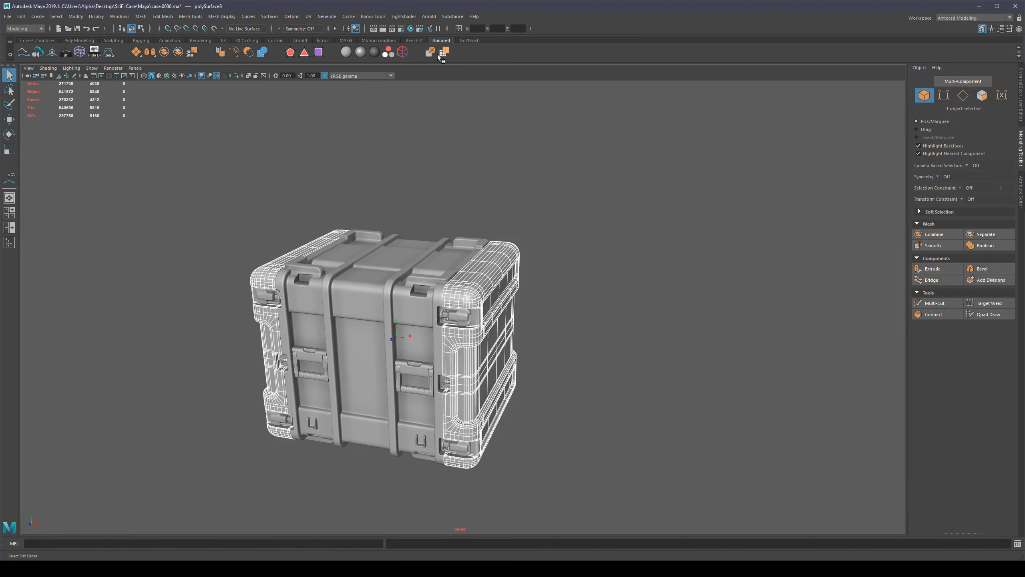
key("ctrl+1")
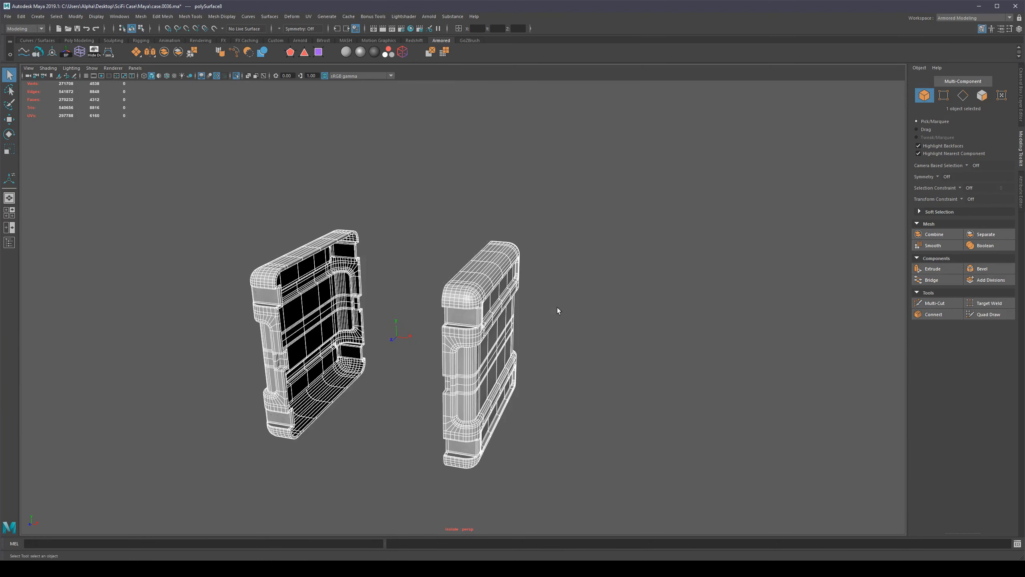
left_click_drag(557, 308, 457, 106, "alt")
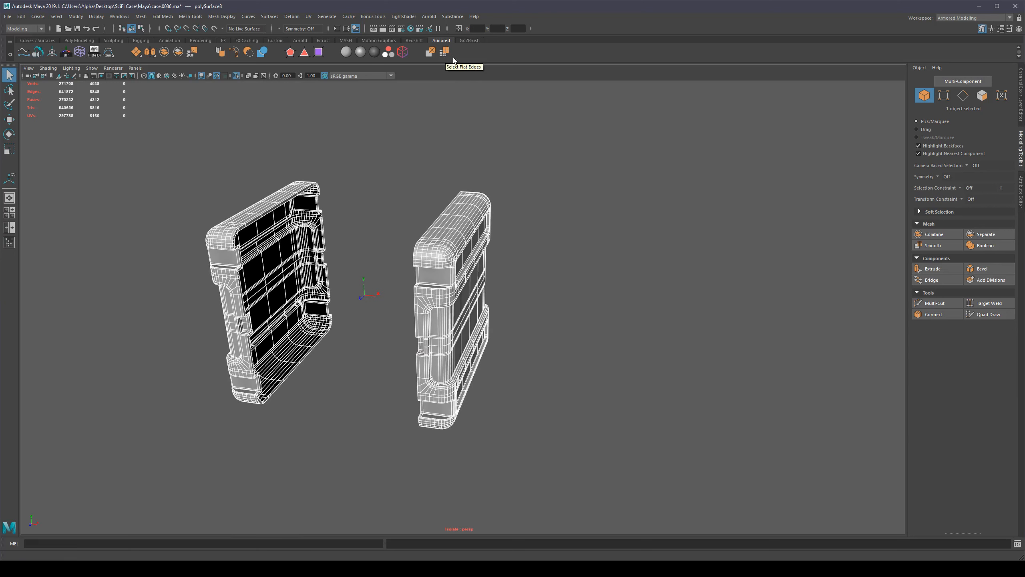
Select all edges of the outward-facing side shell and reduce the selection with Select Flat Edges
key("5")
mouse_move(438, 204)
left_mouse_down("alt")
mouse_move(485, 336)
mouse_move(543, 293)
left_mouse_up("alt")
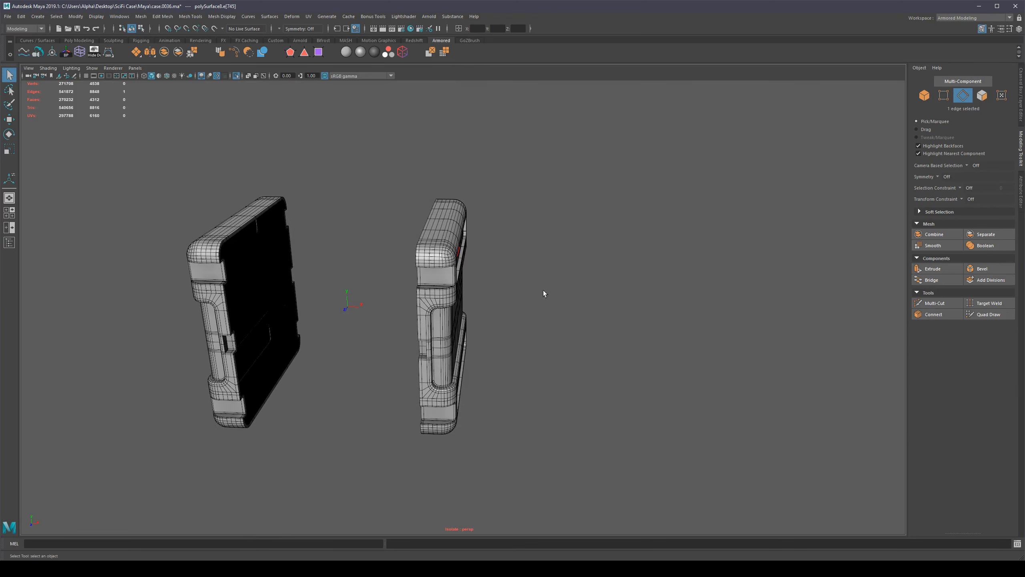
key("F10")
mouse_move(623, 125)
left_mouse_down()
mouse_move(367, 455)
mouse_move(364, 482)
mouse_move(379, 483)
left_mouse_up()
left_click_drag(533, 364, 466, 83, "alt")
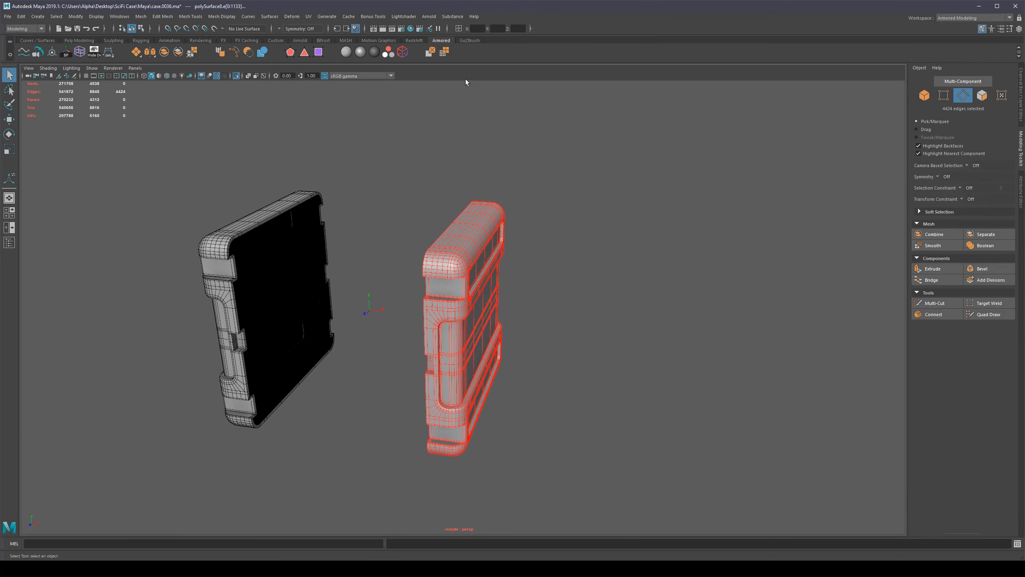
left_click(444, 52)
Examine the flat-edge selection across the shell's top, rounded corners and recessed side panels
key("f")
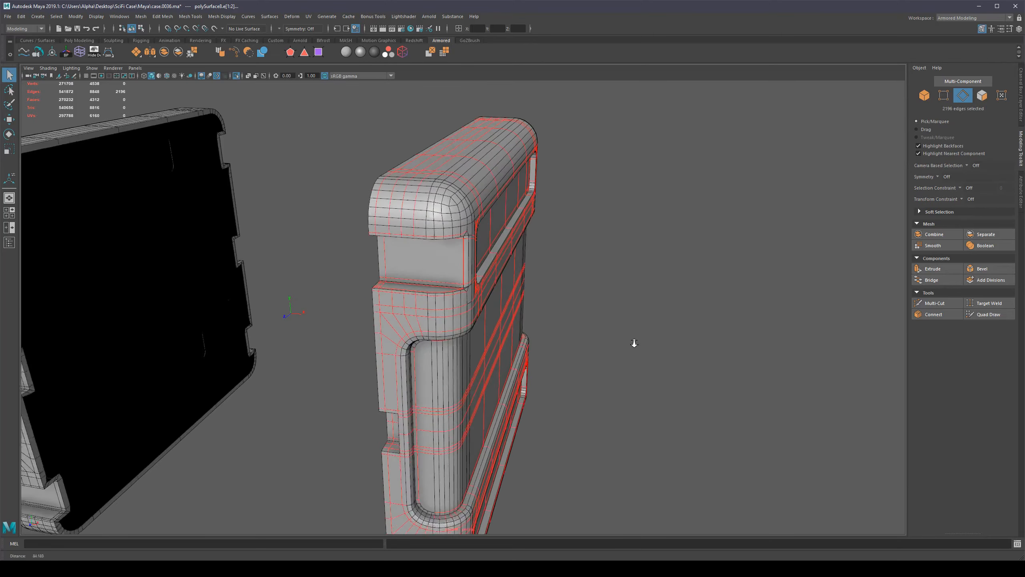
left_click_drag(634, 343, 536, 147, "alt")
scroll(490, 175, "down", 6)
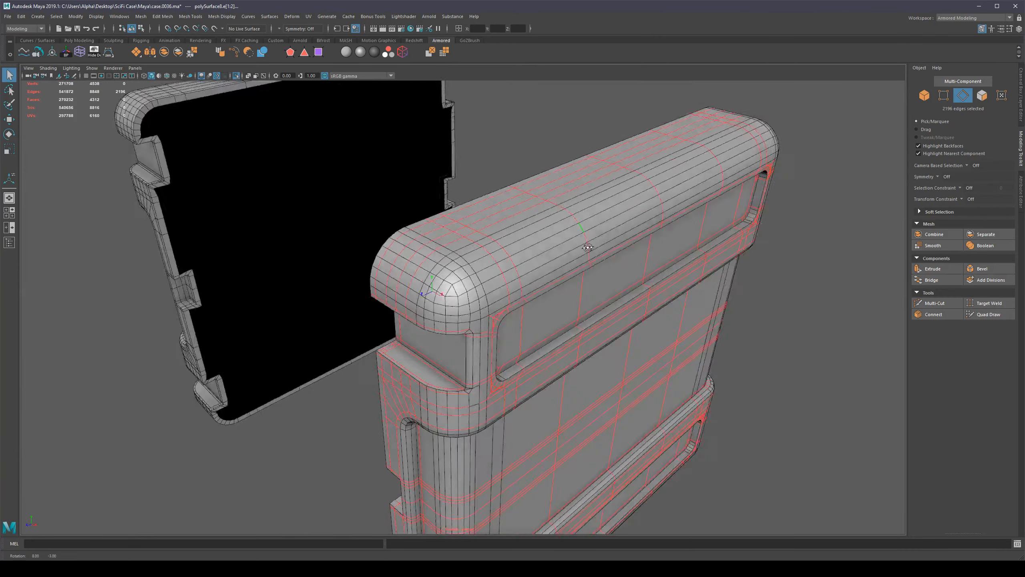
left_click_drag(586, 250, 606, 234, "alt")
scroll(410, 197, "down", 4)
middle_click_drag(519, 290, 522, 217, "alt")
left_click_drag(523, 218, 547, 220, "alt")
right_click_drag(565, 223, 601, 230, "alt")
left_click_drag(600, 230, 672, 248, "alt")
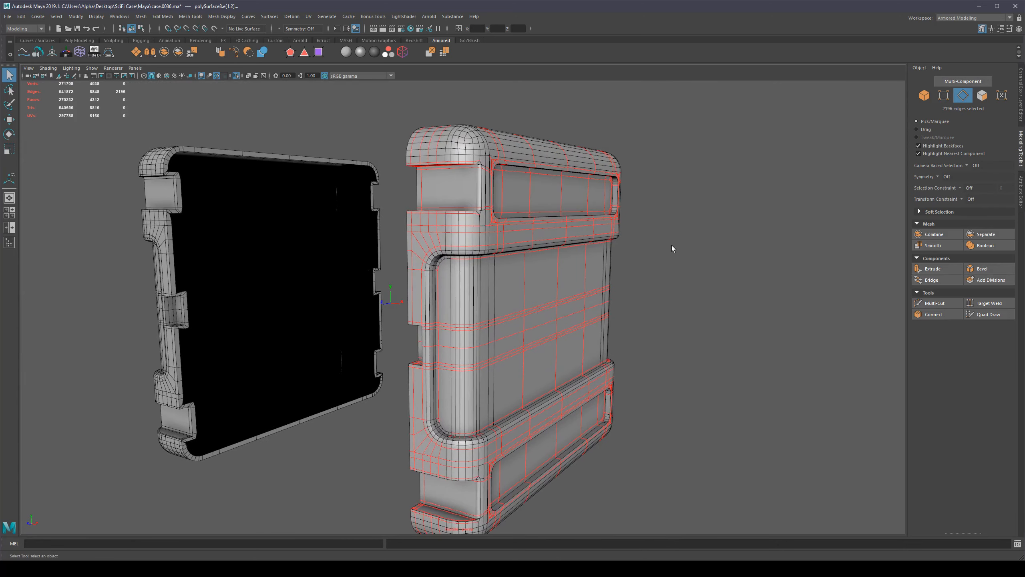
Delete the selected flat edges and their vertices from the shell, comparing it with the denser version through undo and redo
key("ctrl+Delete")
left_click_drag(464, 210, 549, 227, "alt")
left_click_drag(566, 186, 554, 193, "alt")
scroll(554, 194, "down", 3)
key("ctrl+z")
key("ctrl+z")
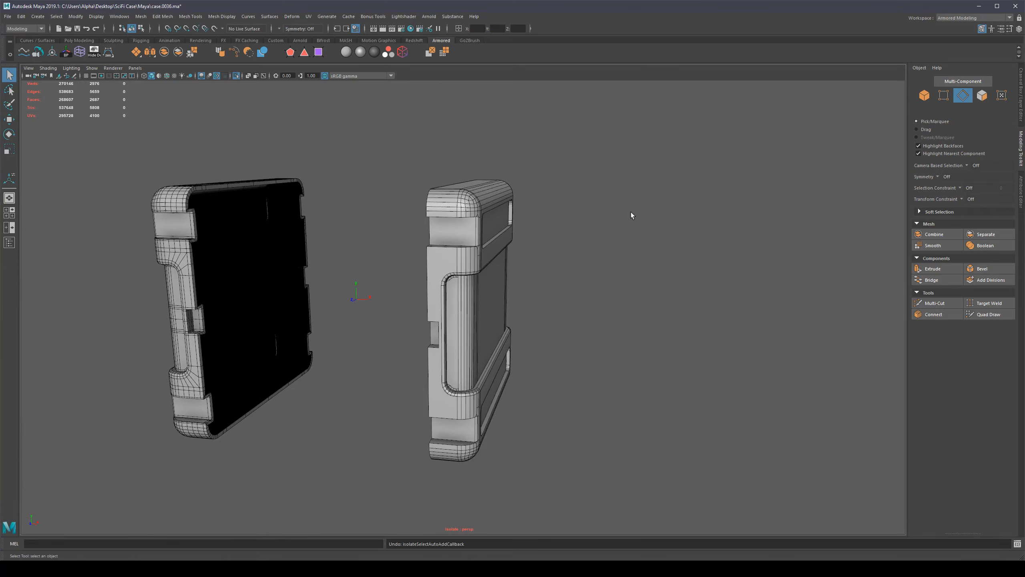
key("ctrl+shift+z")
key("F8")
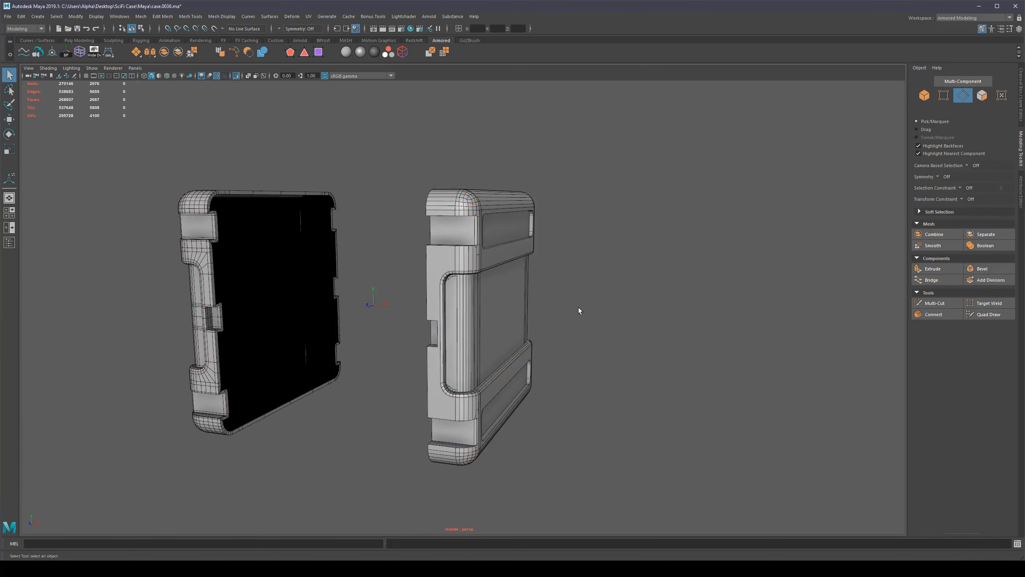
Clear the selection and save an incremental version of the scene
left_click_drag(578, 307, 499, 289, "alt")
left_click(693, 250)
key("ctrl+alt+s")
Pick the two leftover edges near the end of the side shell's large flat panel
left_click(537, 283)
scroll(657, 266, "up", 2)
scroll(651, 266, "up", 2)
scroll(463, 248, "up", 2)
key("F10")
left_click(434, 276)
left_click(450, 260, "shift")
left_click_drag(478, 252, 548, 246, "alt")
left_click_drag(485, 283, 446, 287, "alt")
Select the three adjoining faces that make up the shell's large flat side panel
key("F11")
left_click(343, 308)
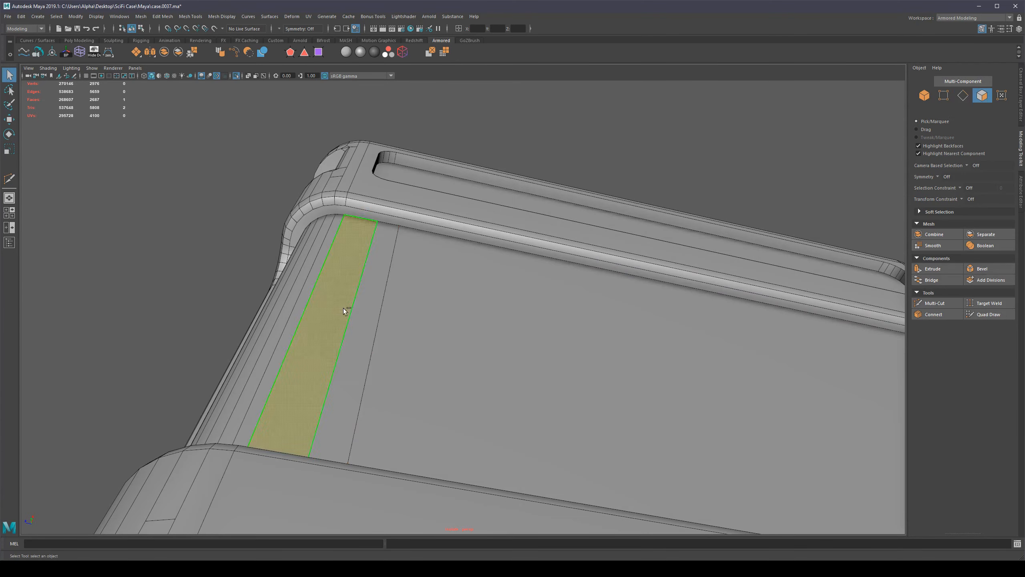
left_click(366, 309, "shift")
left_click(437, 310, "shift")
scroll(444, 310, "down", 5)
Try scaling the three selected panel faces to flatten them, comparing the panel before and after the change
key("r")
left_click_drag(505, 343, 510, 312, "alt")
scroll(509, 312, "up", 5)
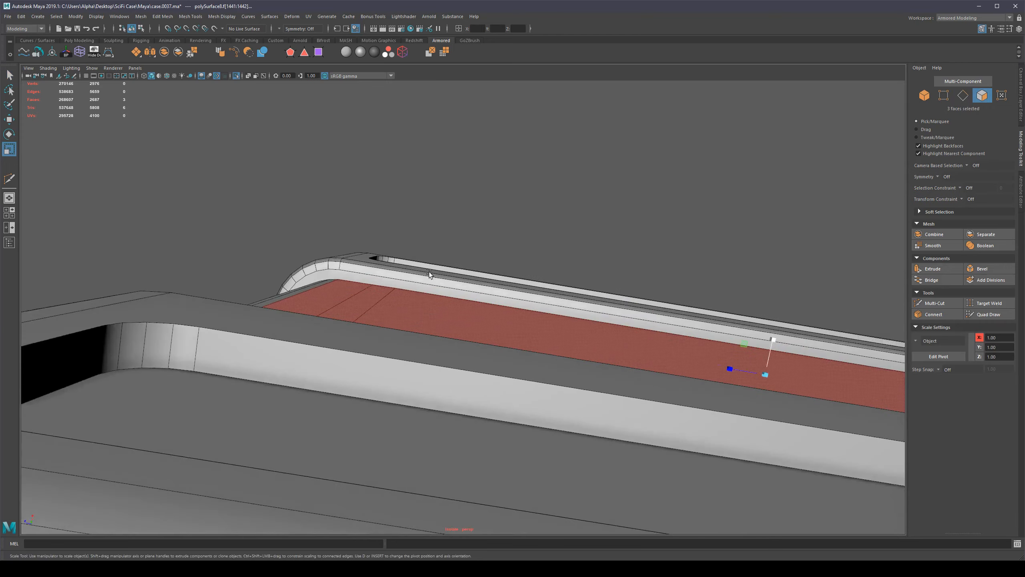
left_click_drag(430, 272, 432, 295, "alt")
left_click_drag(753, 386, 753, 385)
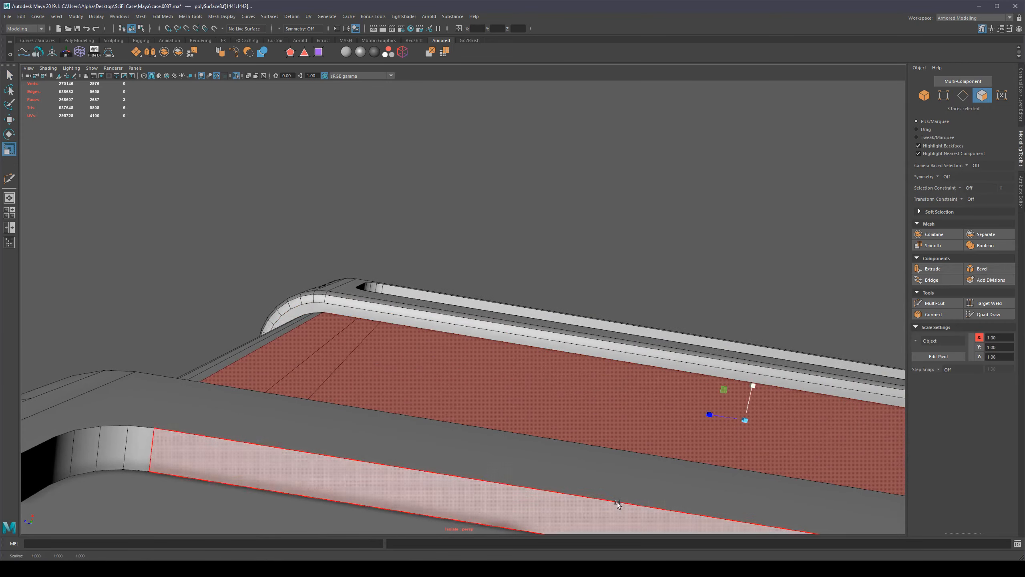
middle_click_drag(344, 300, 442, 325, "alt")
scroll(405, 406, "up", 5)
middle_click_drag(503, 371, 515, 341, "alt")
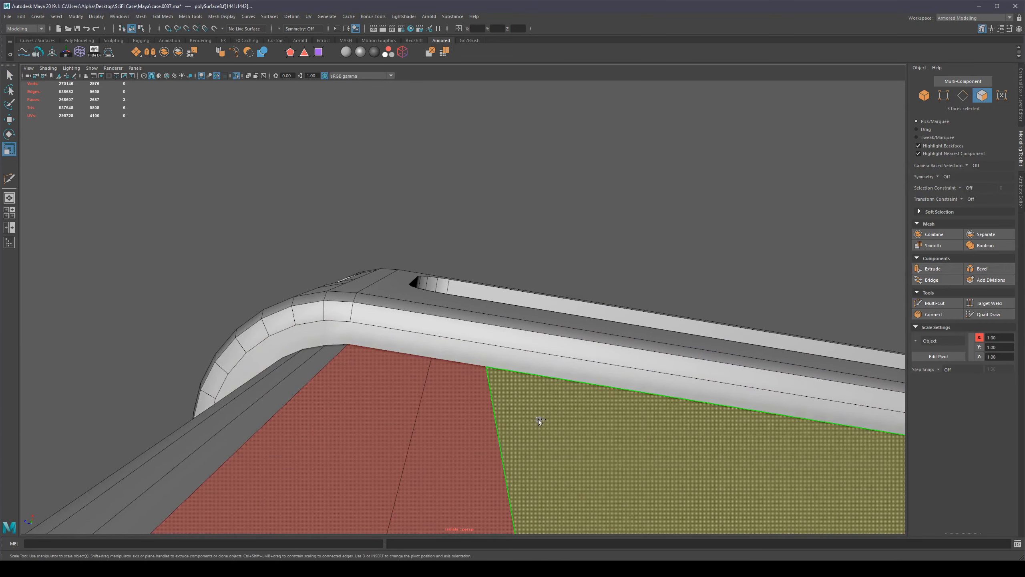
key("ctrl+z")
key("ctrl+y")
scroll(523, 435, "down", 3)
key("ctrl+z")
scroll(496, 405, "down", 5)
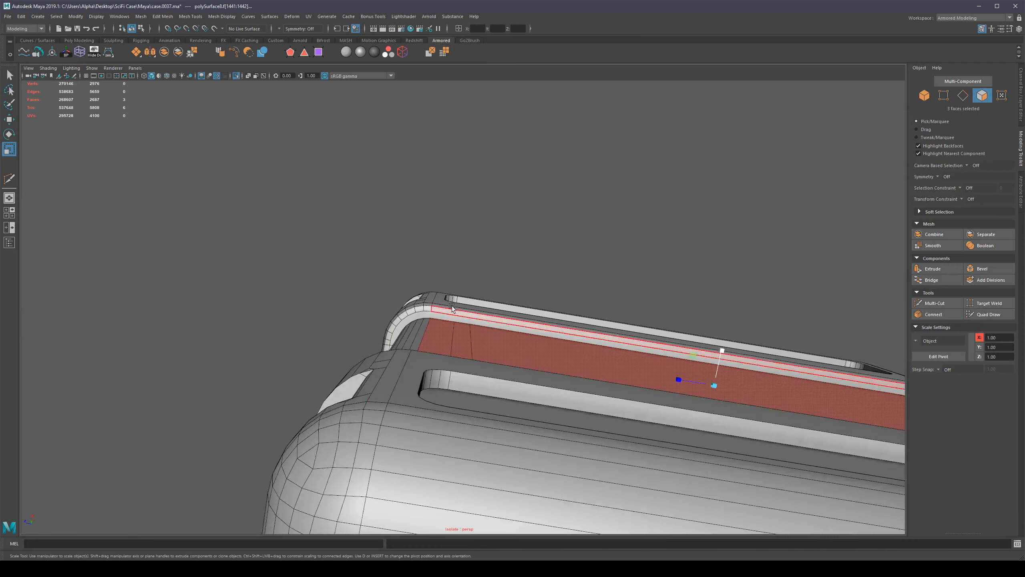
Delete the two leftover edges crossing the shell's large flat side panel and save the scene
left_click_drag(452, 309, 460, 412, "alt")
key("q")
right_click_drag(460, 412, 460, 376)
left_click(471, 348)
left_click(455, 328, "shift")
key("Delete")
left_click_drag(537, 329, 553, 355, "alt")
scroll(519, 409, "up", 3)
scroll(523, 374, "down", 3)
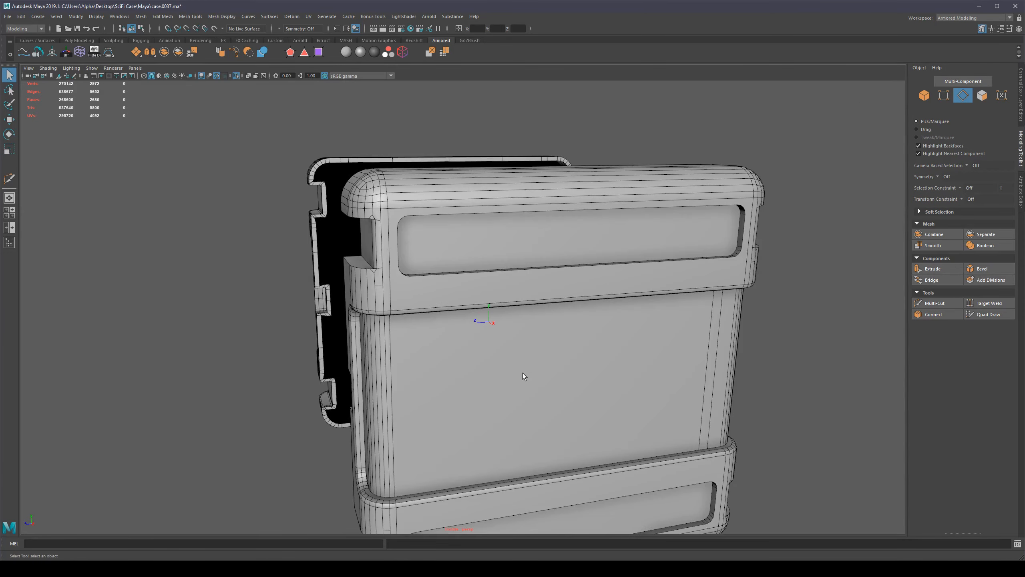
key("ctrl+s")
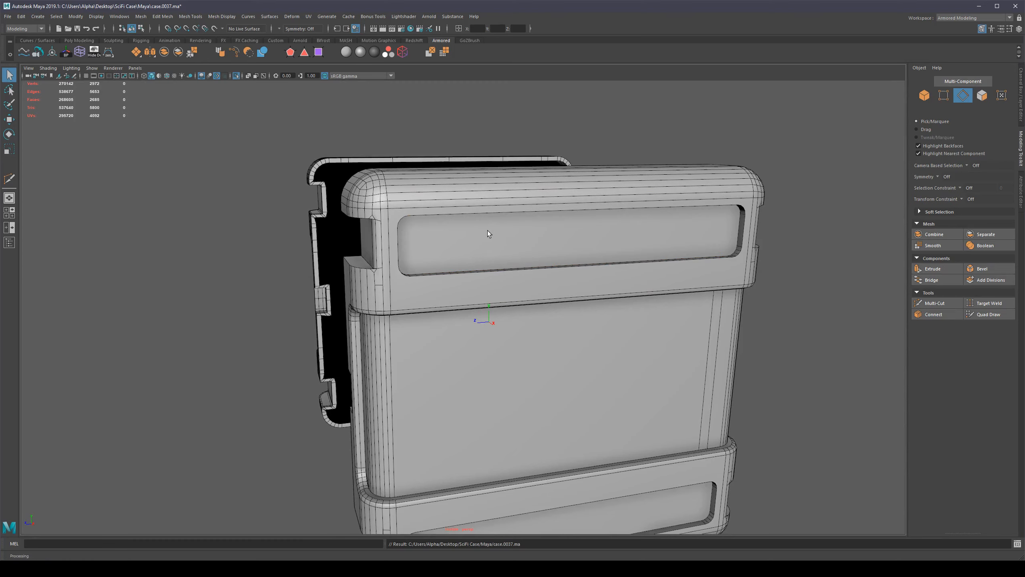
Select the floor of the upper recess on the side shell and grow the face selection to its walls
left_click_drag(489, 233, 458, 216, "alt")
key("F11")
left_click(504, 243)
key("shift+period")
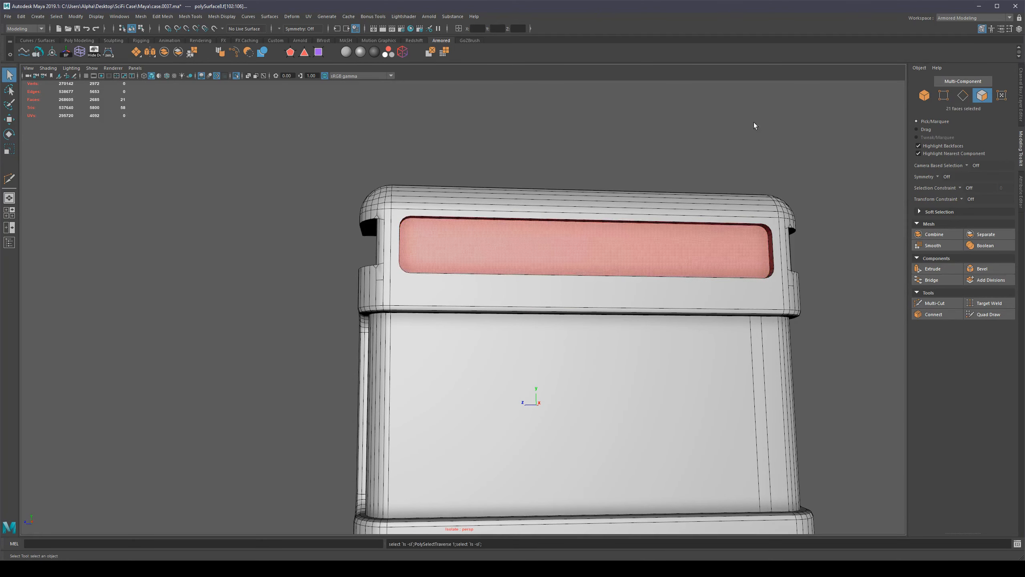
Compare the smoothed preview of the side shell with its unsmoothed mesh around the upper recess
left_click_drag(754, 124, 599, 241, "alt")
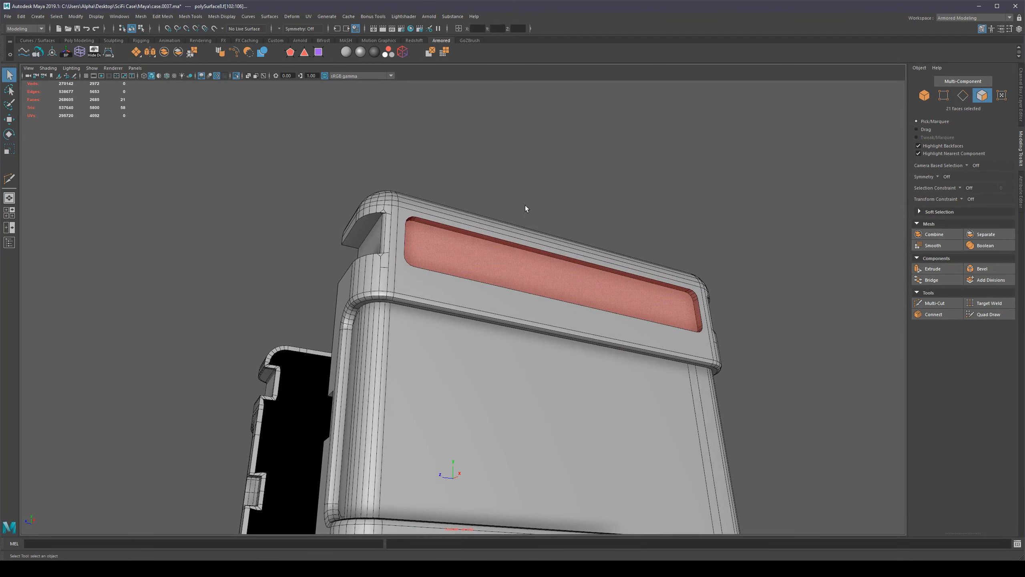
left_click_drag(525, 205, 375, 190, "alt")
right_click_drag(376, 190, 441, 236, "alt")
left_click_drag(440, 236, 416, 230, "alt")
key("3")
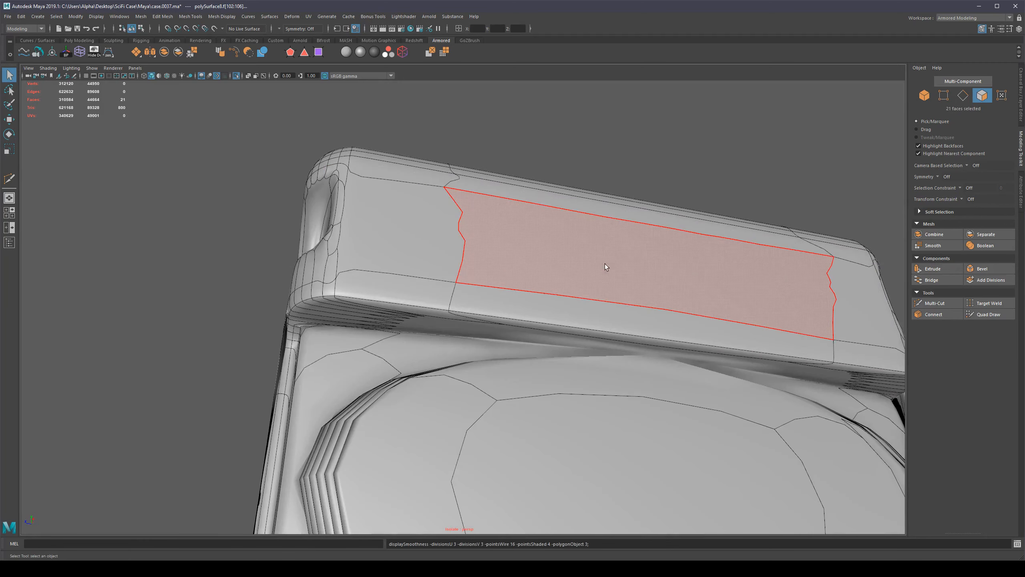
scroll(606, 262, "down", 3)
left_click_drag(592, 257, 377, 236, "alt")
scroll(347, 189, "up", 3)
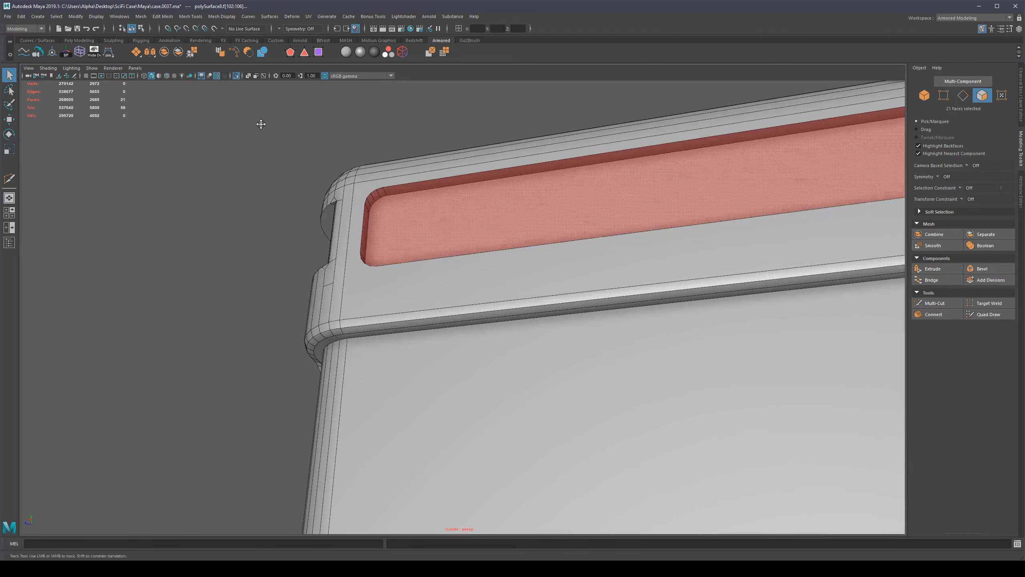
Try cutting an edge from the upper recess's rounded corner to the adjacent outer corner of the surrounding face
middle_click_drag(252, 112, 323, 210, "alt")
left_click(361, 181)
scroll(404, 275, "up", 3)
scroll(406, 282, "up", 4)
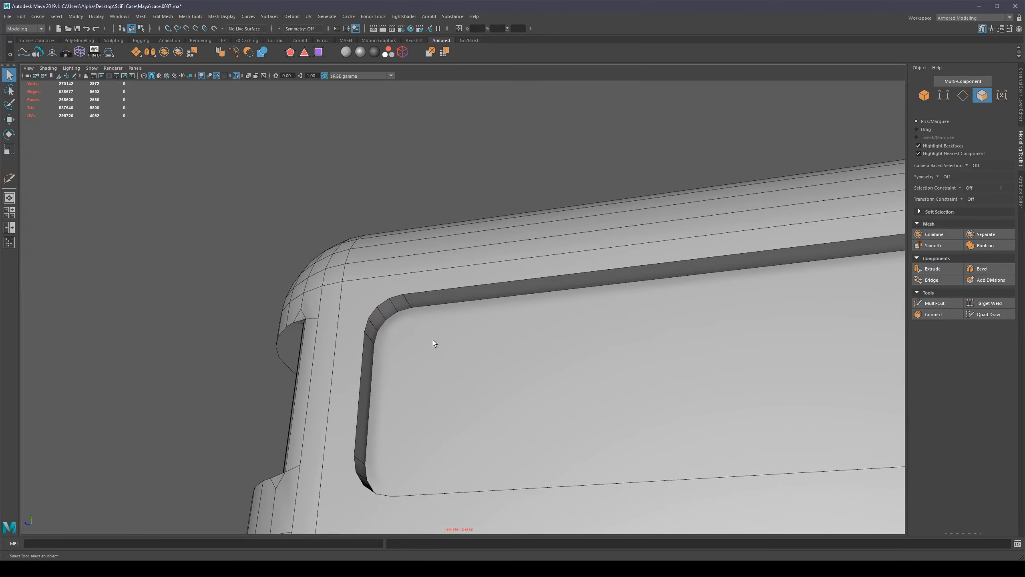
key("ctrl+shift+x")
left_click(403, 295)
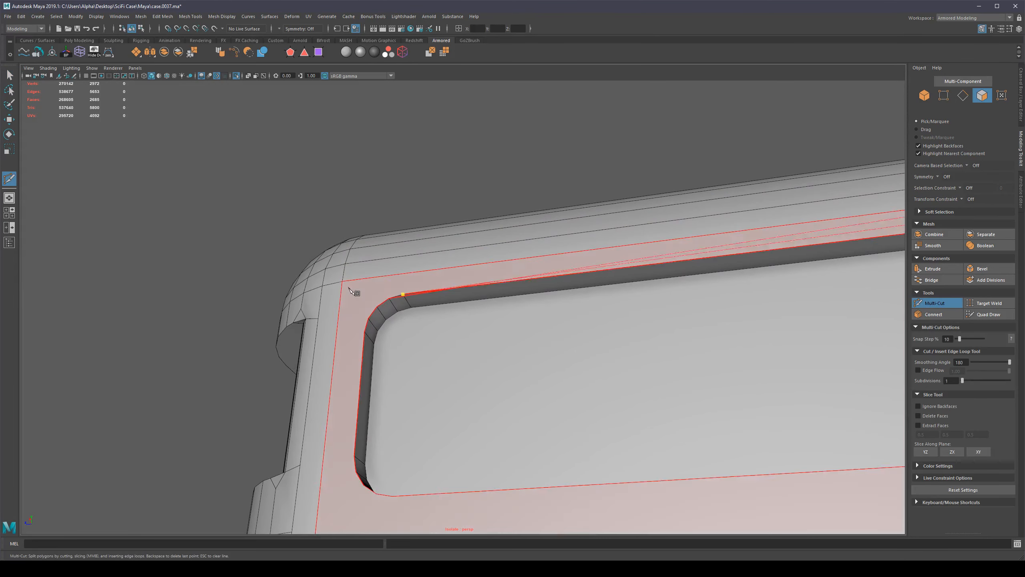
left_click(343, 281)
scroll(398, 346, "down", 7)
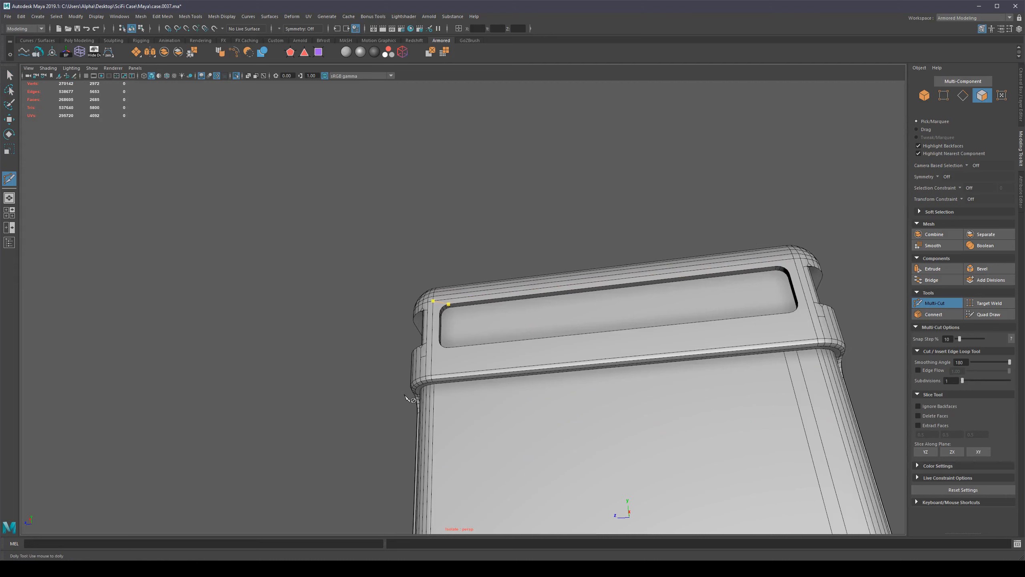
key("q")
left_click_drag(468, 362, 537, 384, "alt")
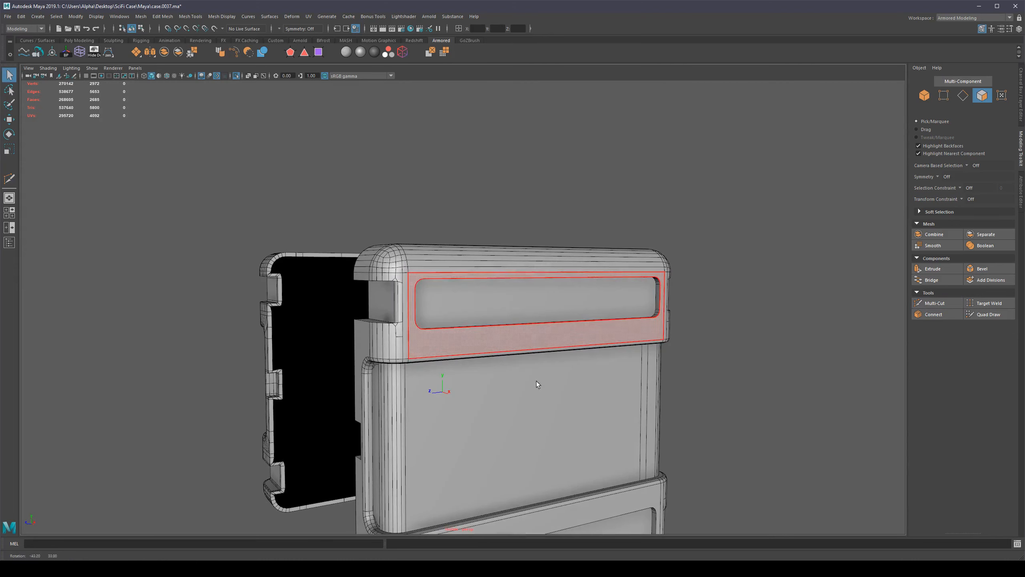
left_click(579, 298)
left_click_drag(806, 281, 800, 301, "alt")
double_click(509, 370)
left_click(814, 288)
mouse_move(726, 326)
left_mouse_down("alt")
mouse_move(746, 343)
mouse_move(735, 350)
mouse_move(717, 326)
left_mouse_up("alt")
scroll(517, 325, "down", 5)
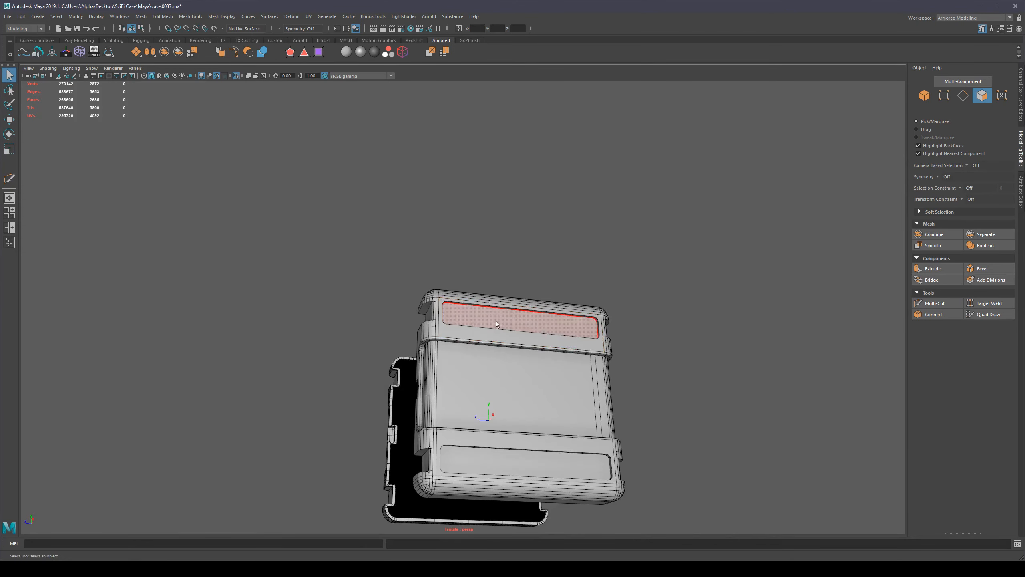
middle_click_drag(665, 349, 659, 278, "alt")
left_click_drag(565, 278, 554, 324, "alt")
middle_click_drag(595, 280, 607, 326, "alt")
scroll(395, 247, "up", 5)
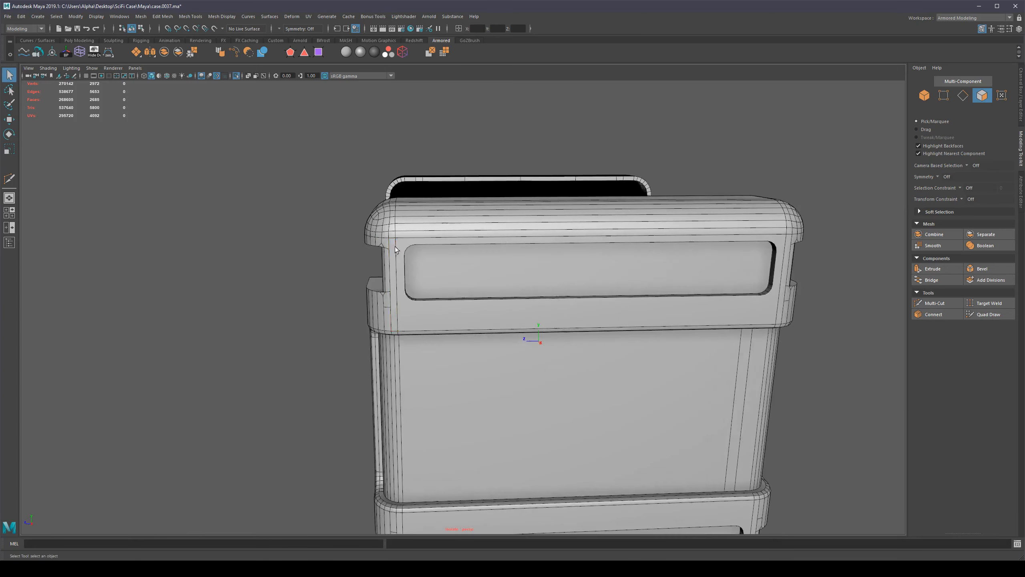
Try extruding a single face at the shell's upper rounded corner diagonally outward as a mirror marker
left_click_drag(348, 204, 444, 289, "alt")
left_click(376, 227)
key("w")
scroll(384, 222, "down", 3)
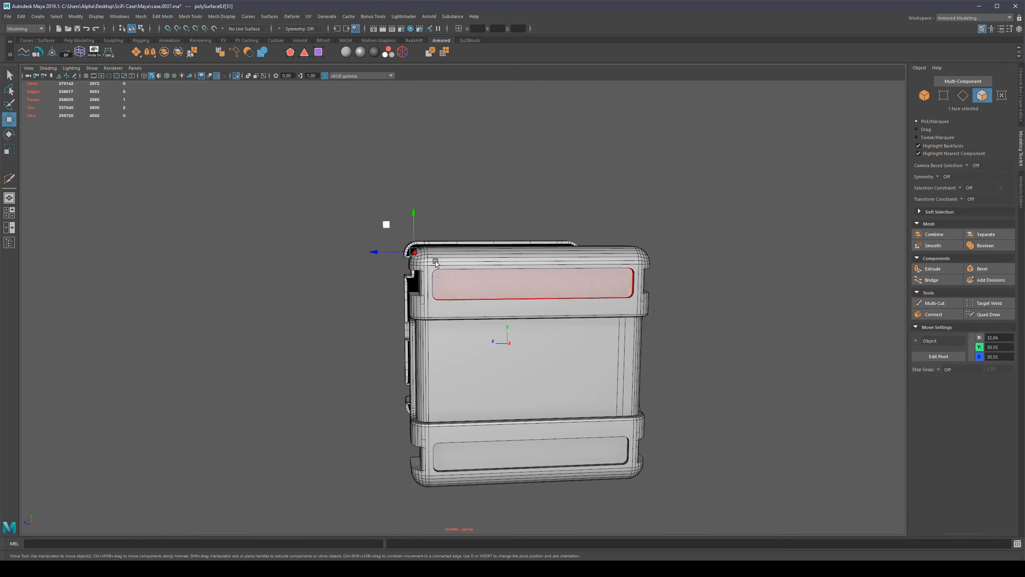
left_click_drag(387, 224, 348, 197, "shift")
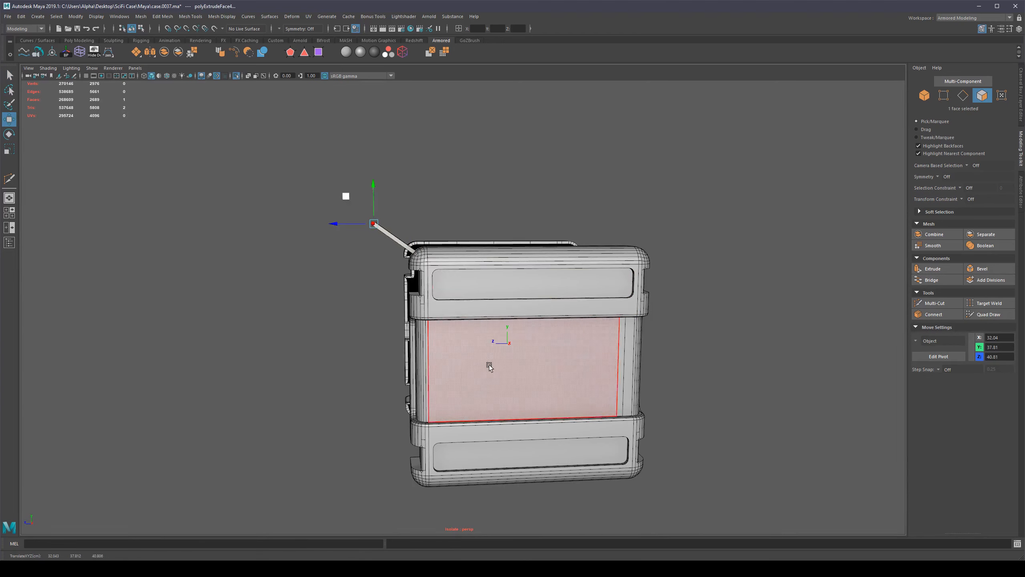
Try mirroring the whole shell mesh with the extruded corner marker
left_click_drag(721, 337, 752, 335, "alt")
key("q")
left_click(748, 333)
right_click_drag(530, 362, 605, 332)
scroll(602, 325, "up", 3)
right_click_drag(617, 291, 627, 382, "shift")
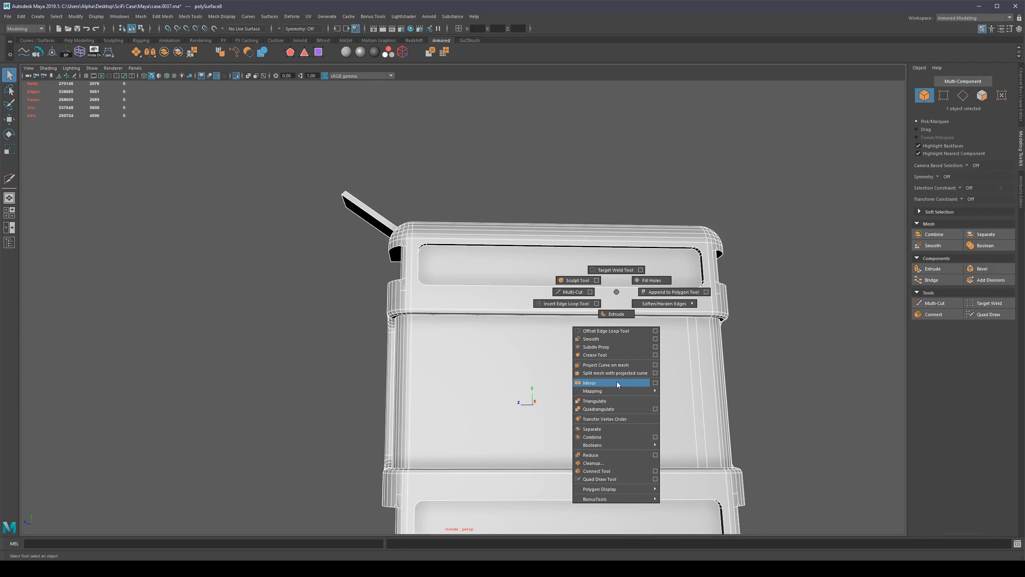
left_click(841, 276)
left_click(854, 295)
left_click_drag(550, 257, 500, 283, "alt")
key("q")
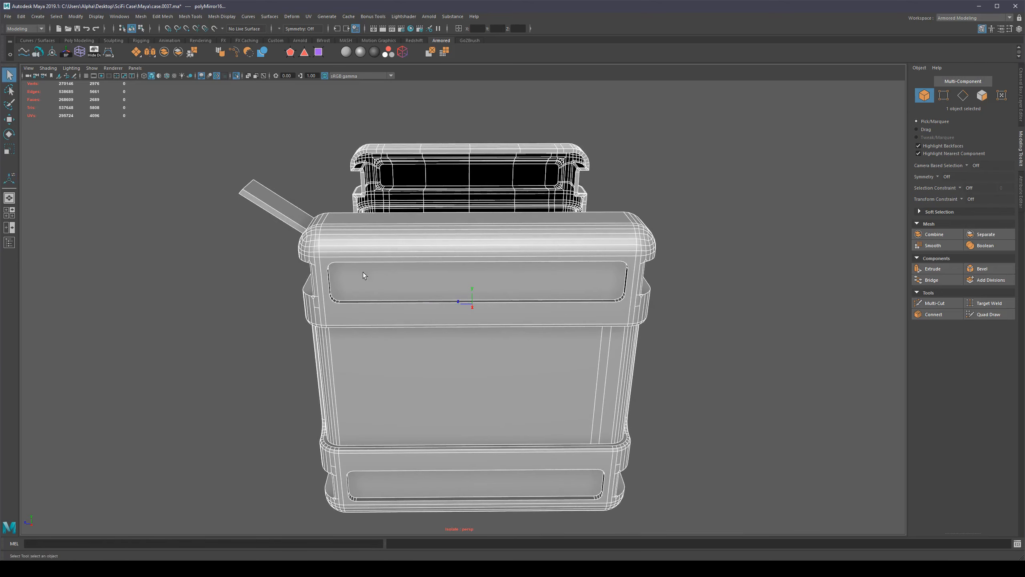
Undo the mirror operation and the test extrusion at the shell's upper corner
left_click_drag(412, 333, 430, 300, "alt")
key("ctrl+z")
key("ctrl+z")
key("ctrl+z")
key("ctrl+z")
key("ctrl+z")
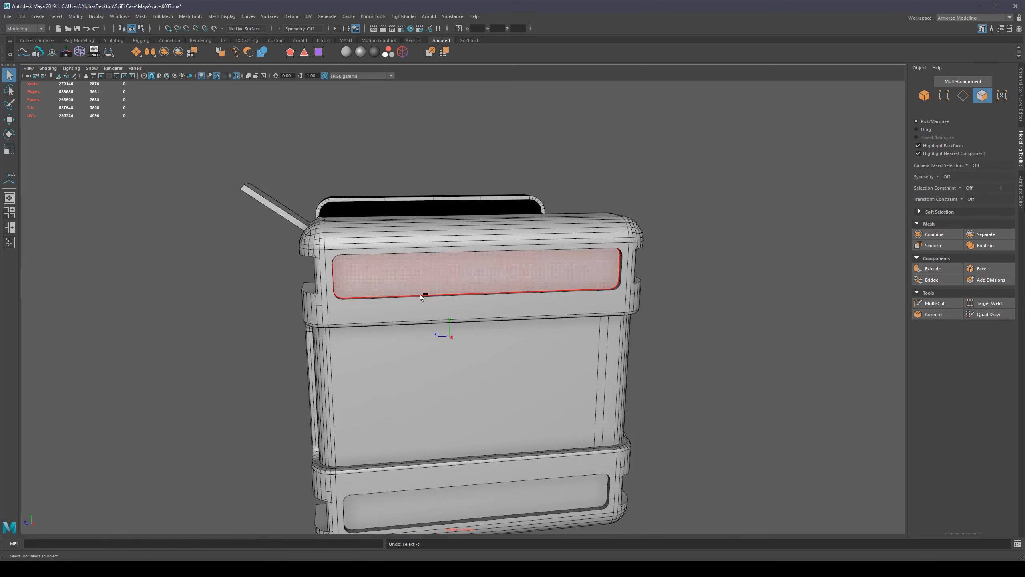
key("ctrl+z")
Delete the flat face surrounding the upper recess of the side shell
left_click(550, 259)
key("f")
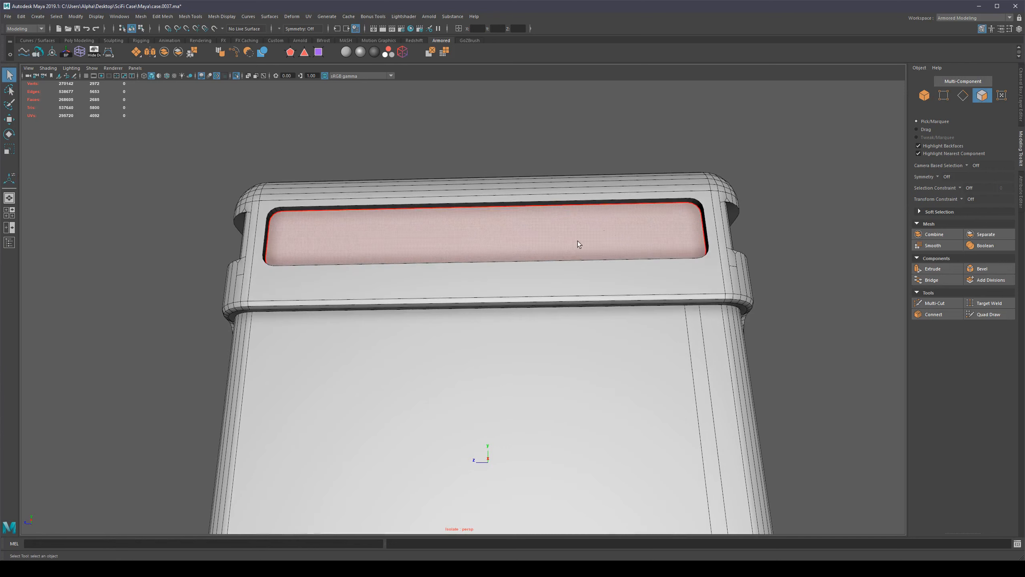
left_click(542, 280)
key("Delete")
Delete the extra vertex on the upper long border of the opening around the recess
left_click(479, 212)
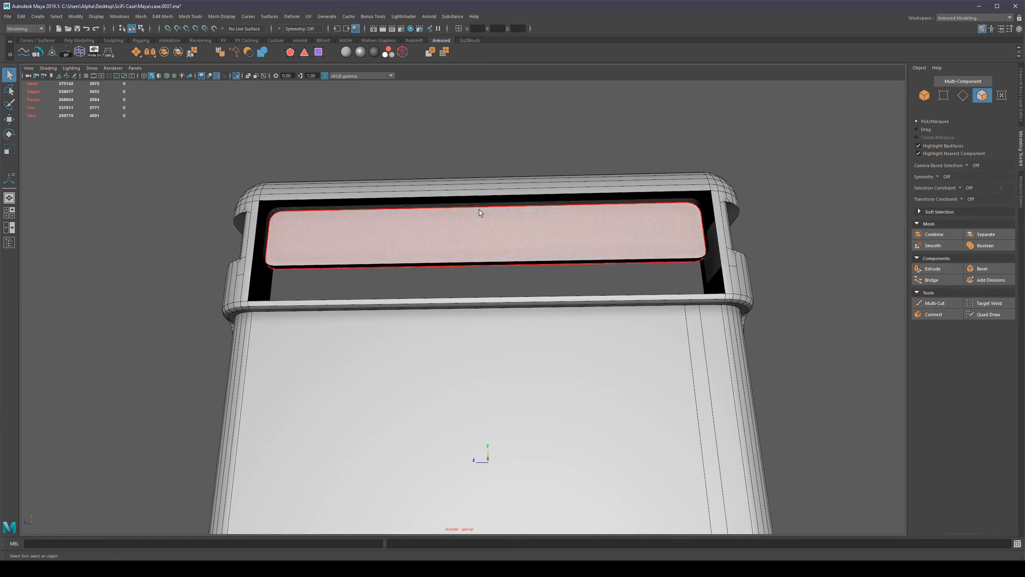
left_click_drag(479, 213, 419, 259, "alt")
key("F10")
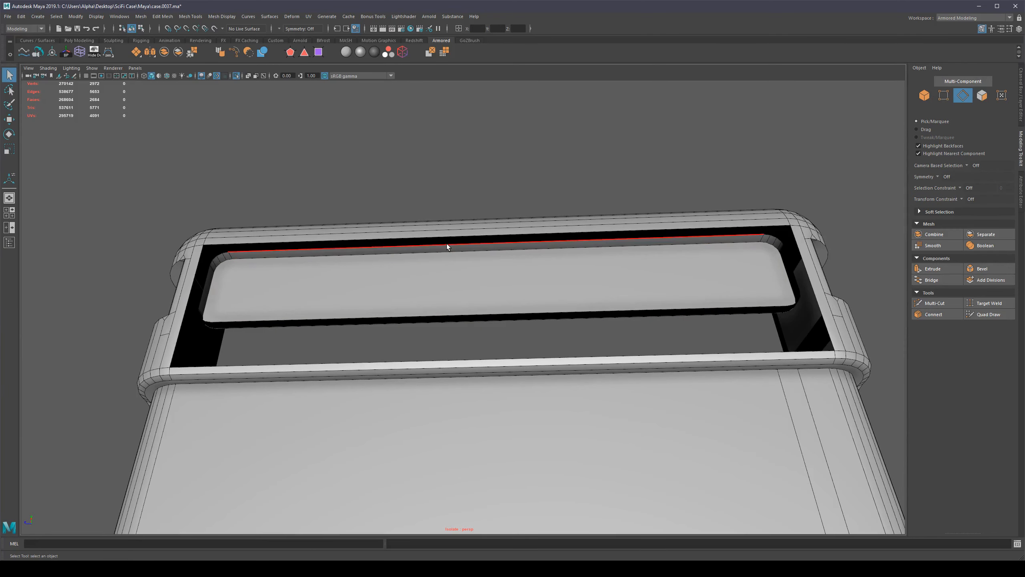
key("F9")
left_click(492, 234)
key("Delete")
Bridge the recess's upper long edge to the facing border edge of the opening
key("F10")
left_click(505, 244)
left_click(506, 242)
left_click(506, 235, "shift")
key("g")
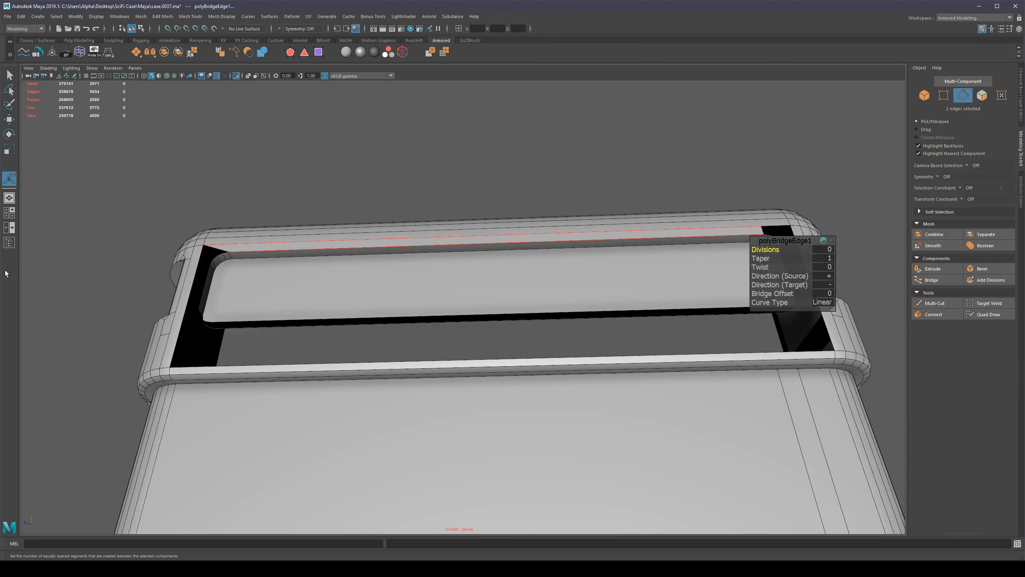
Select the remaining open border around the recess and fill the hole
double_click(481, 313)
right_click(450, 303, "shift")
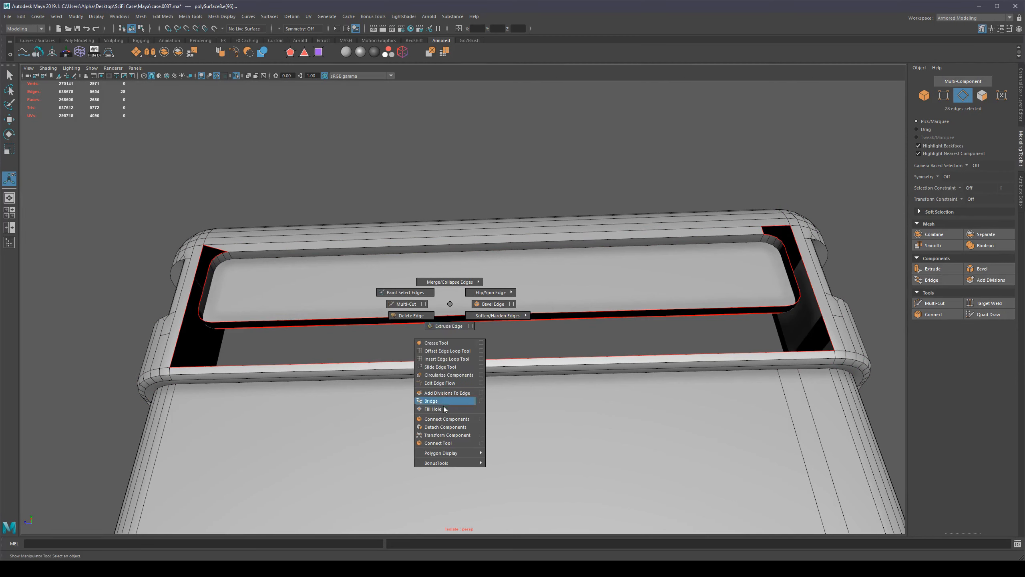
right_click_drag(444, 405, 496, 329, "shift")
key("q")
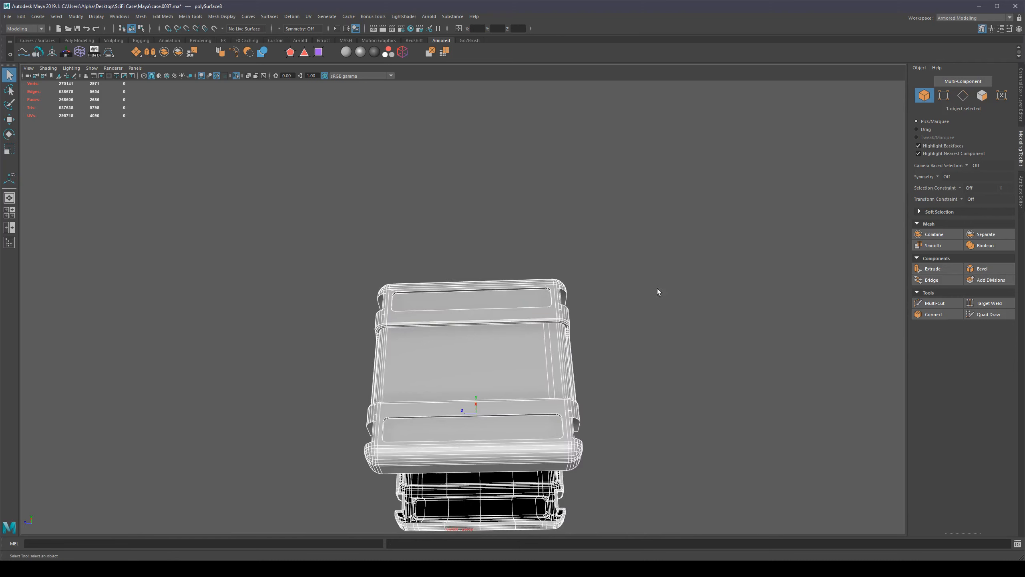
Mirror the shell mesh about its centre both vertically and lengthwise, so all quarters share the cleaned-up geometry
left_click_drag(656, 288, 647, 315, "alt")
right_click_drag(647, 316, 582, 338, "alt")
left_click_drag(581, 337, 517, 365, "alt")
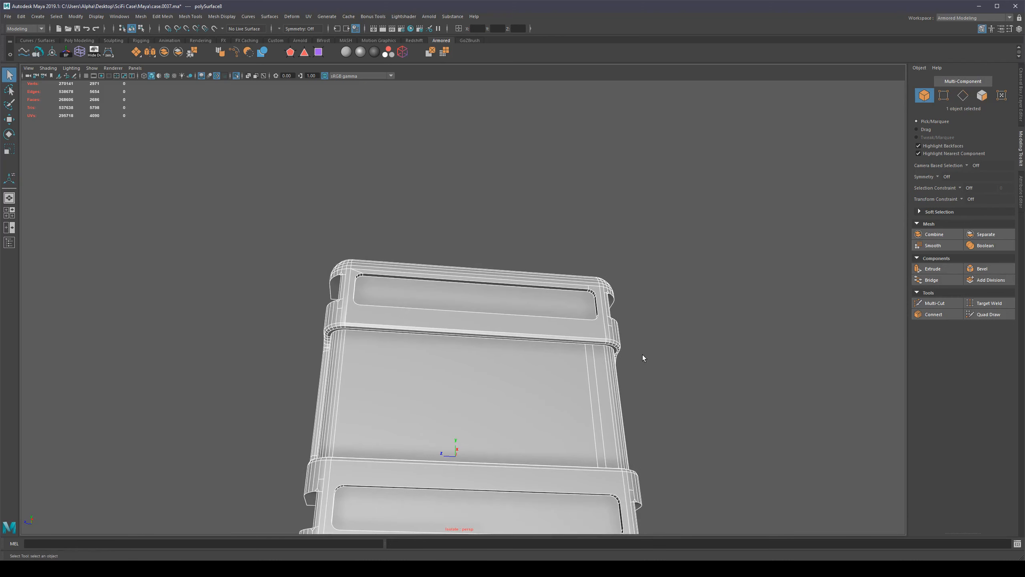
key("ctrl+z")
scroll(591, 338, "down", 3)
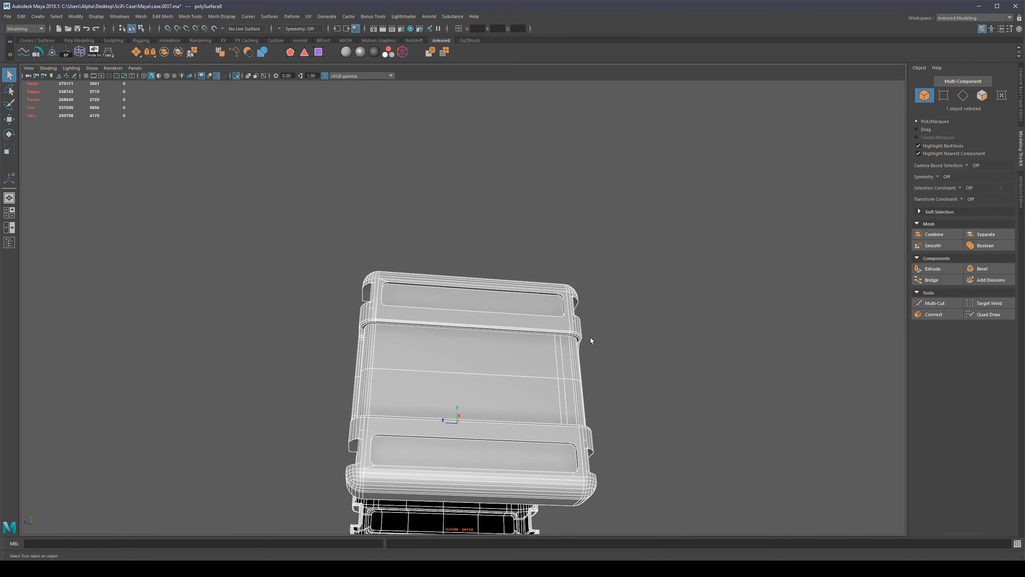
key("ctrl+z")
left_click_drag(556, 305, 560, 327, "alt")
right_click_drag(438, 276, 520, 327, "alt")
middle_click_drag(520, 326, 520, 269, "alt")
left_click_drag(519, 269, 497, 262, "alt")
left_click_drag(482, 396, 397, 257, "alt")
Try extruding a face at the shell's upper corner outward and mirroring it to the opposite end to test symmetry
key("F11")
left_click(294, 213)
scroll(397, 257, "down", 3)
key("w")
left_click_drag(304, 199, 259, 165, "shift")
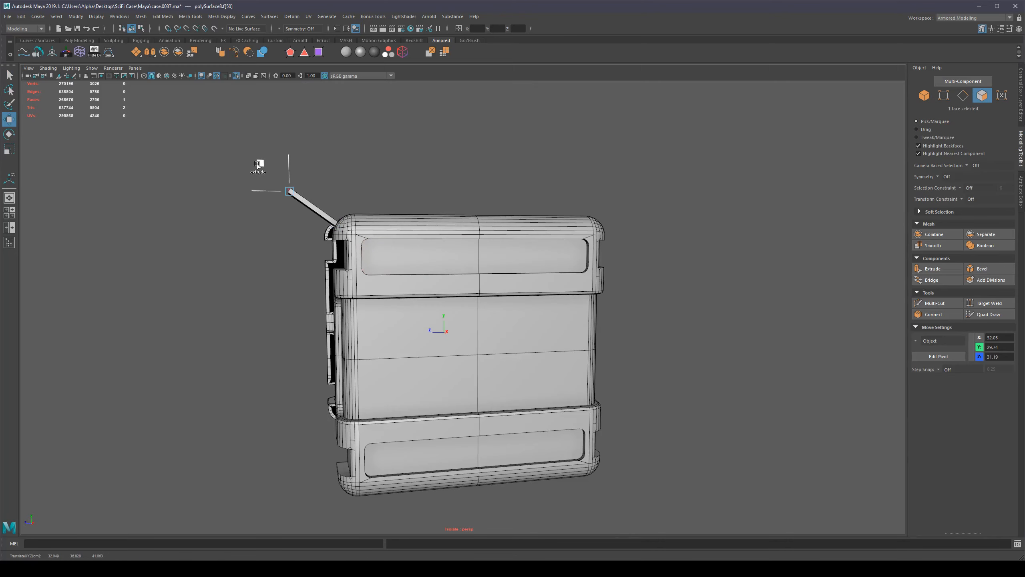
left_click_drag(767, 334, 662, 348, "alt")
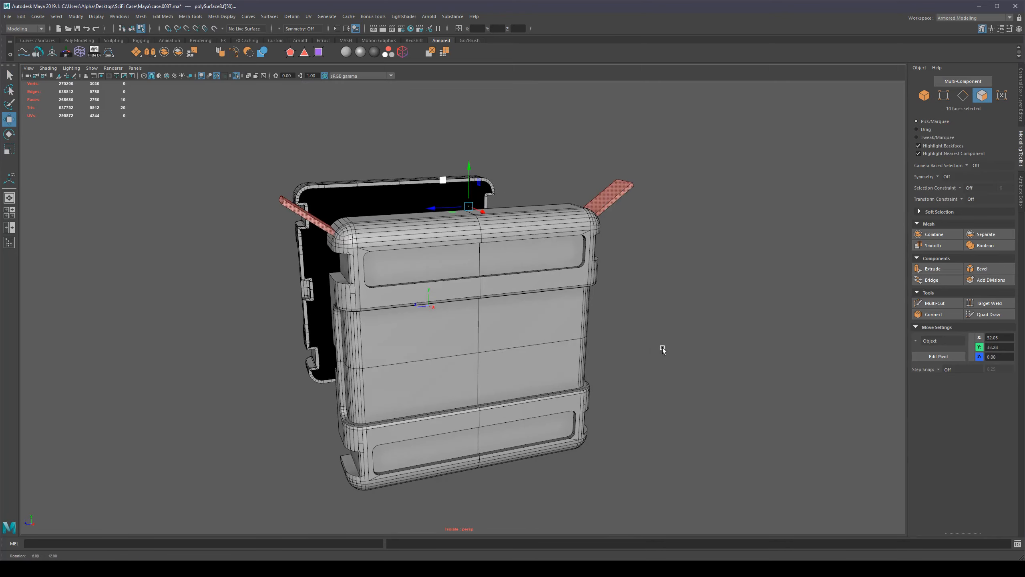
Undo the symmetry test, including the extruded corner faces
scroll(473, 279, "up", 3)
key("ctrl+z")
key("ctrl+z")
key("ctrl+z")
key("ctrl+z")
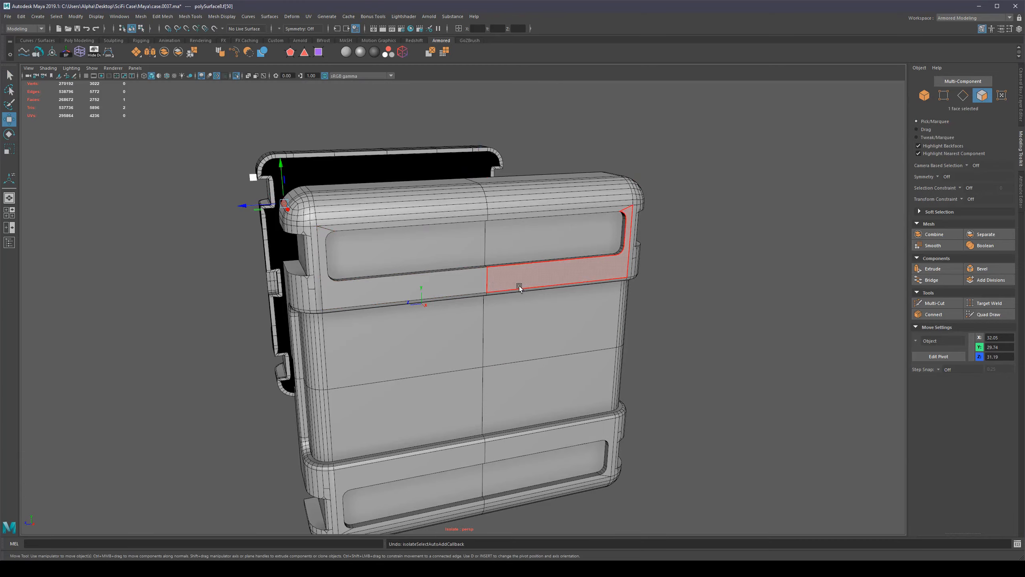
Clear the face selection on the mirrored shell and save the scene
left_click(701, 308)
left_click_drag(595, 302, 527, 274, "alt")
key("ctrl+s")
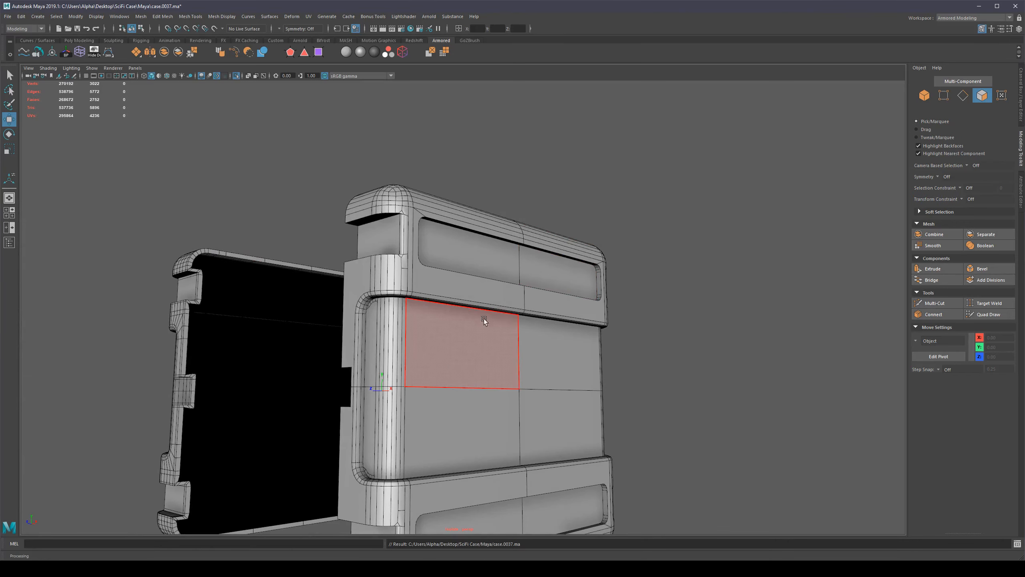
Find and select all N-gon faces on the side shell mesh
key("F8")
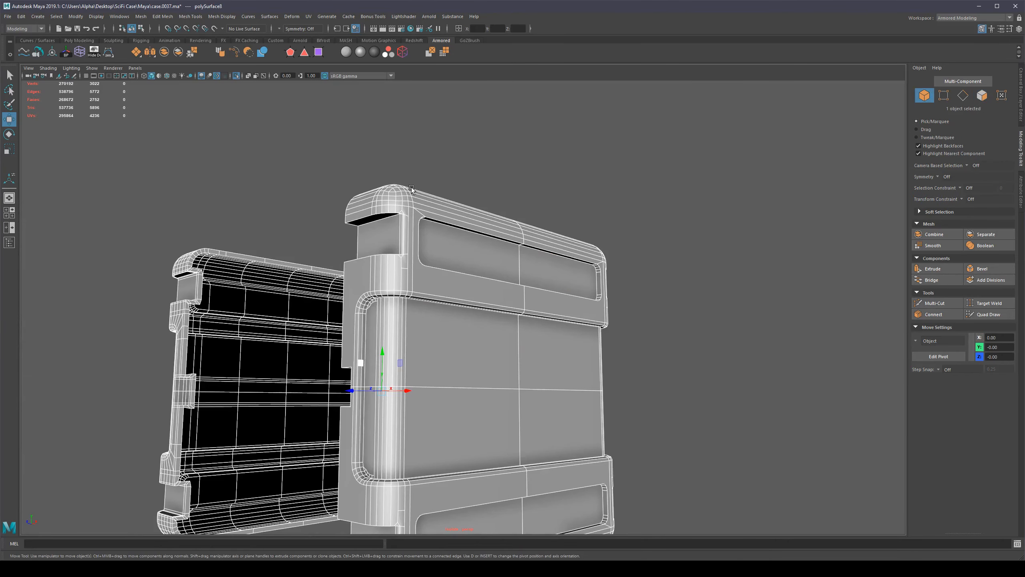
left_click(290, 52)
middle_click_drag(685, 327, 620, 211, "alt")
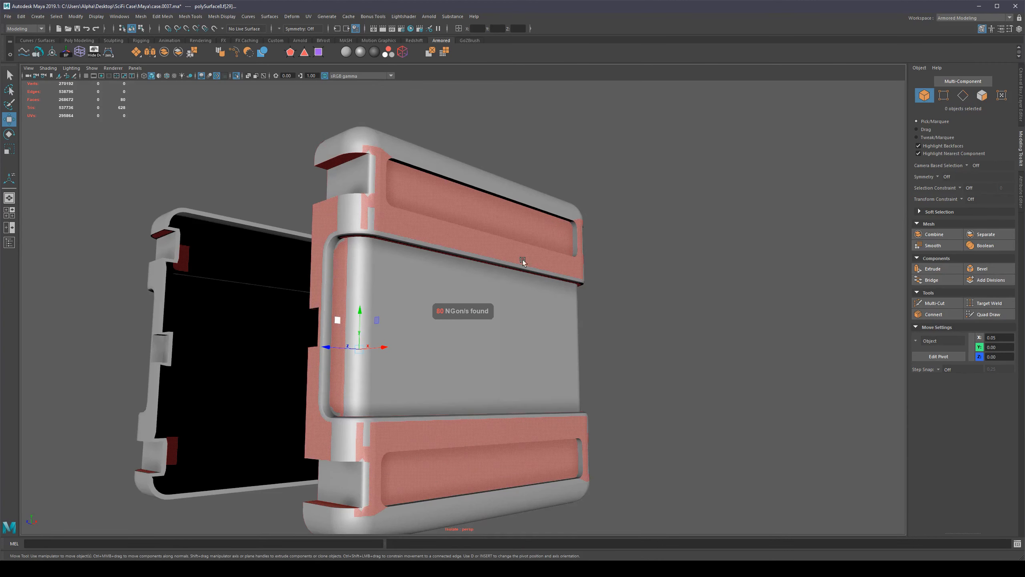
right_click_drag(509, 295, 508, 319)
Try triangulating the selected N-gon faces of the side shells
right_click_drag(637, 234, 648, 321, "shift")
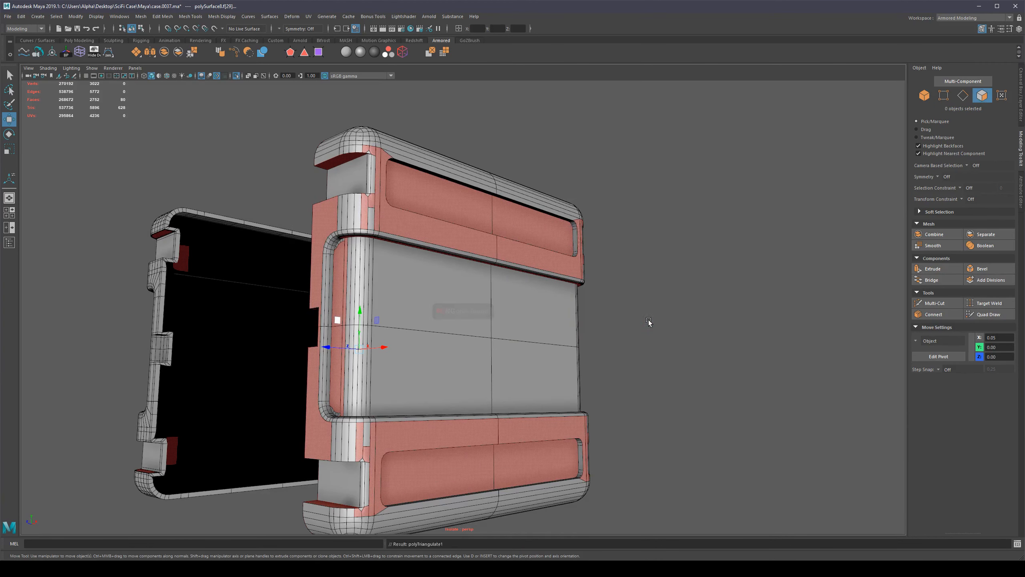
left_click_drag(676, 303, 670, 319, "alt")
key("q")
right_click_drag(539, 298, 577, 275)
left_click(712, 276)
Examine the triangulated wireframe around the recesses and the upper end corner of the side shell
right_click_drag(711, 276, 558, 295, "alt")
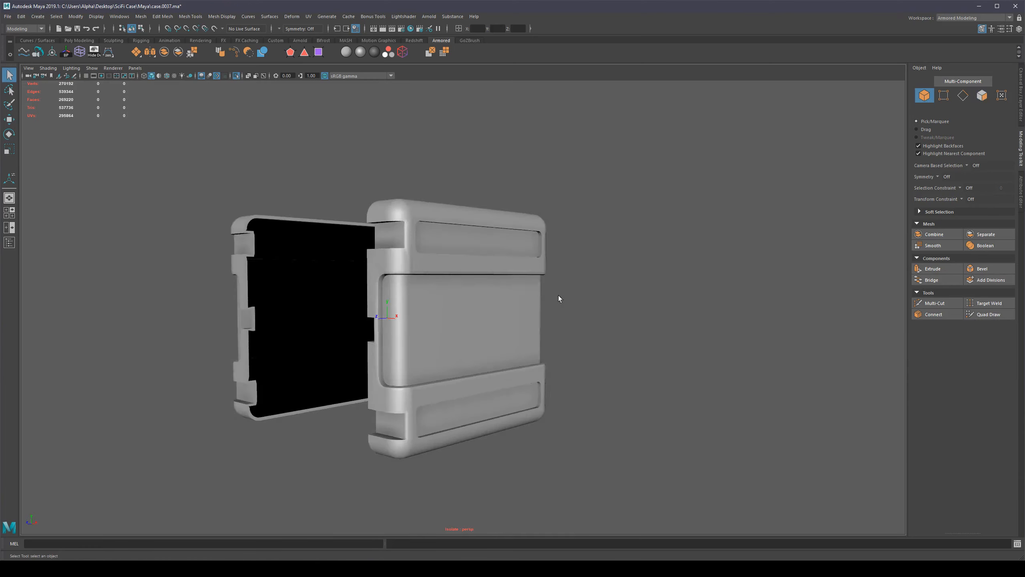
left_click_drag(558, 294, 513, 305, "alt")
left_click(513, 304)
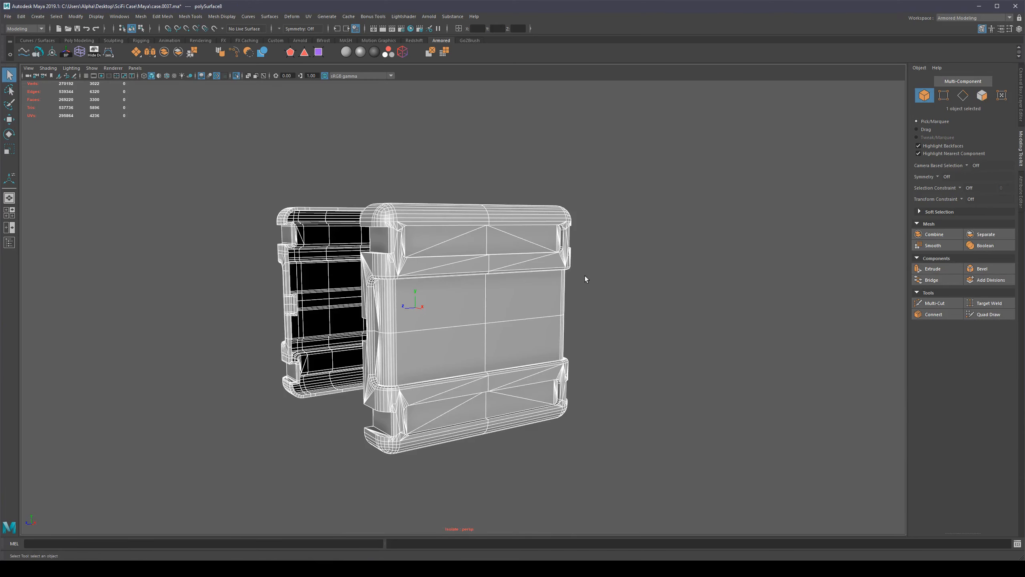
scroll(580, 276, "up", 4)
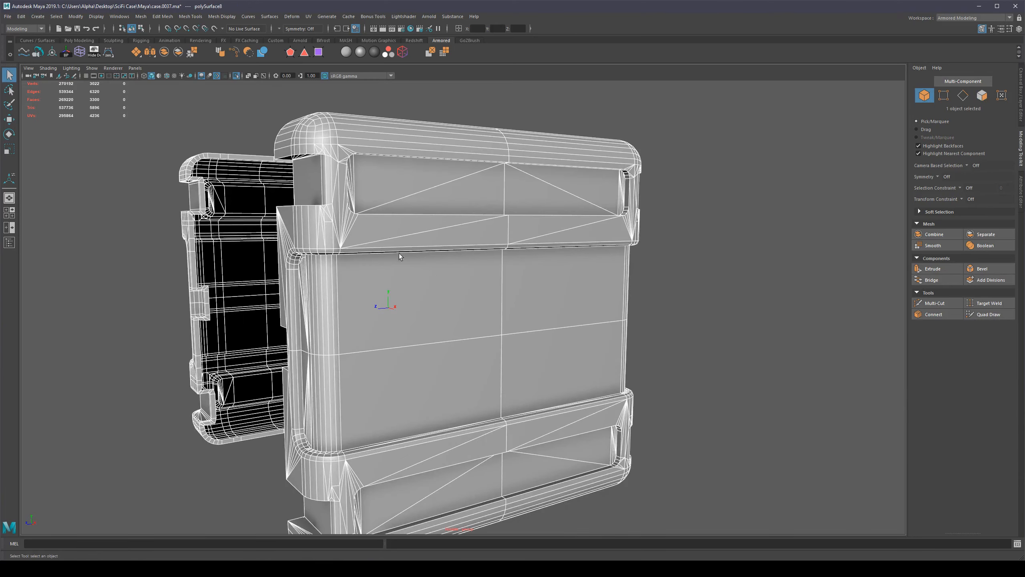
left_click_drag(398, 253, 476, 227, "alt")
right_click_drag(476, 226, 477, 190)
scroll(391, 236, "up", 3)
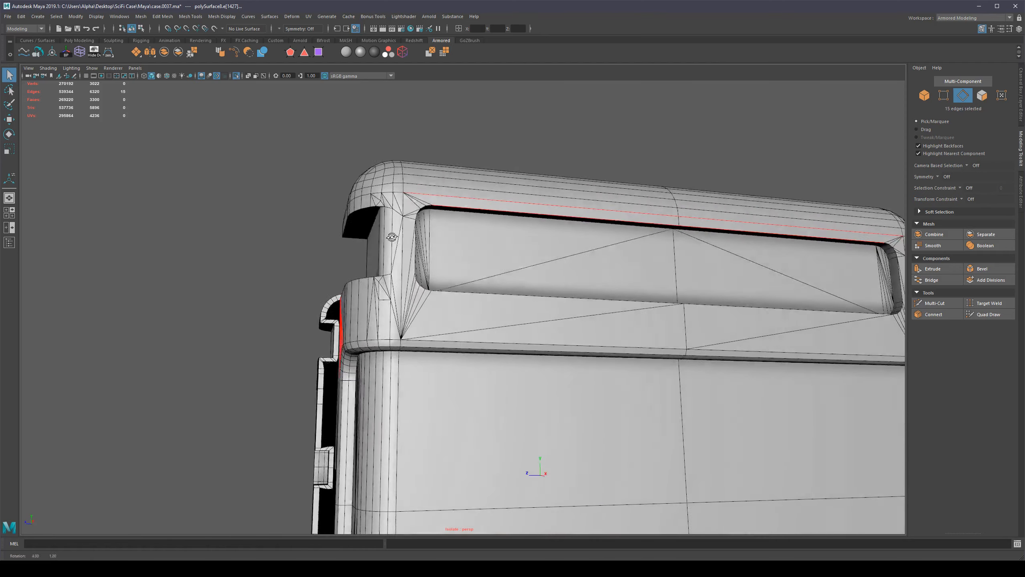
left_click_drag(391, 235, 495, 344, "alt")
left_click(291, 223)
Undo the triangulation of the N-gon faces
scroll(426, 239, "down", 1)
scroll(426, 239, "down", 4)
key("ctrl+z")
key("ctrl+z")
key("ctrl+z")
key("ctrl+z")
key("ctrl+z")
key("ctrl+z")
key("ctrl+z")
key("ctrl+z")
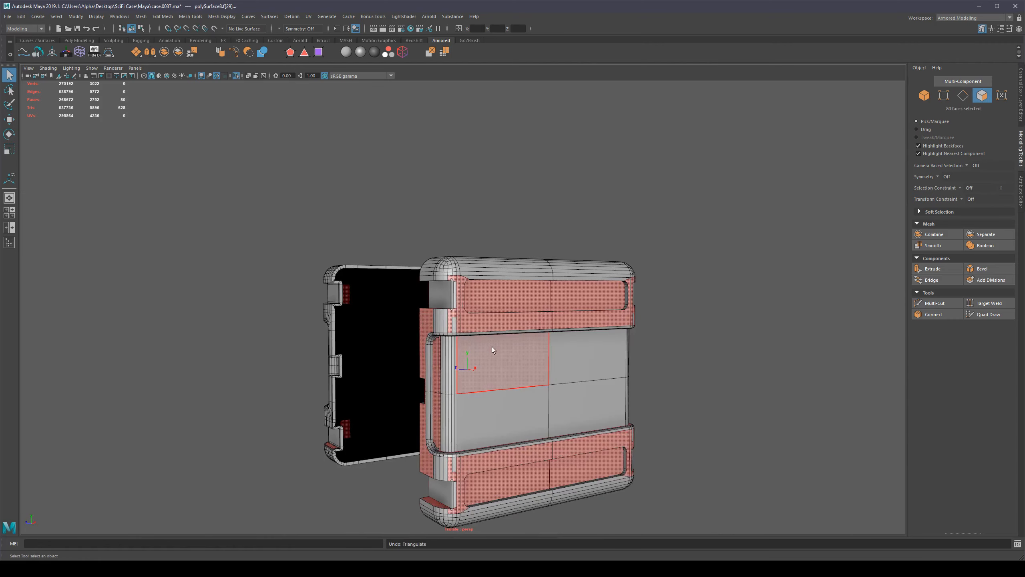
Connect the upper recess's rounded corner to the outer corner vertex on the shell's front face
scroll(491, 342, "up", 6)
left_click_drag(451, 207, 339, 191, "alt")
scroll(357, 196, "up", 2)
left_click(375, 175)
key("F9")
left_click(347, 221)
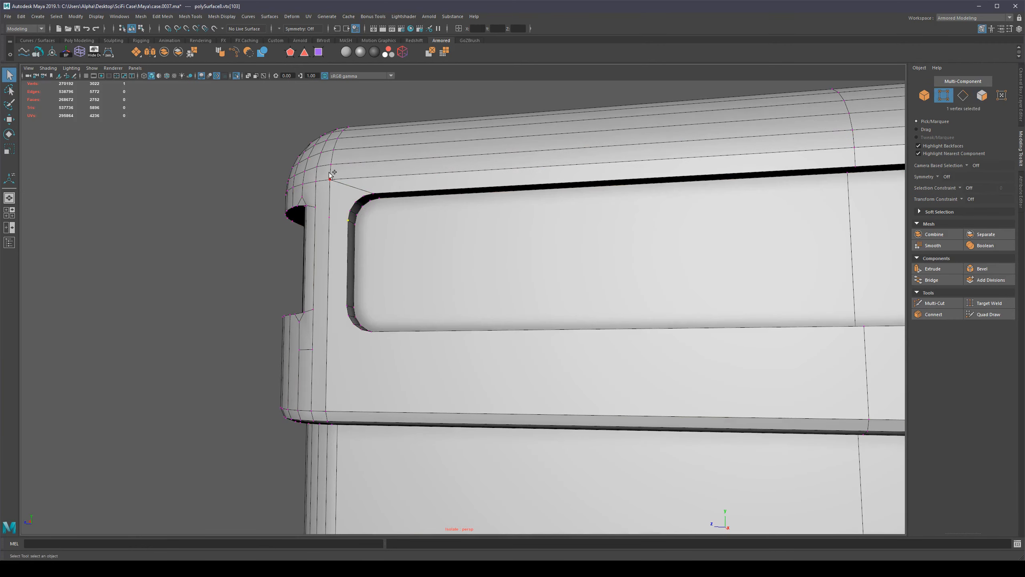
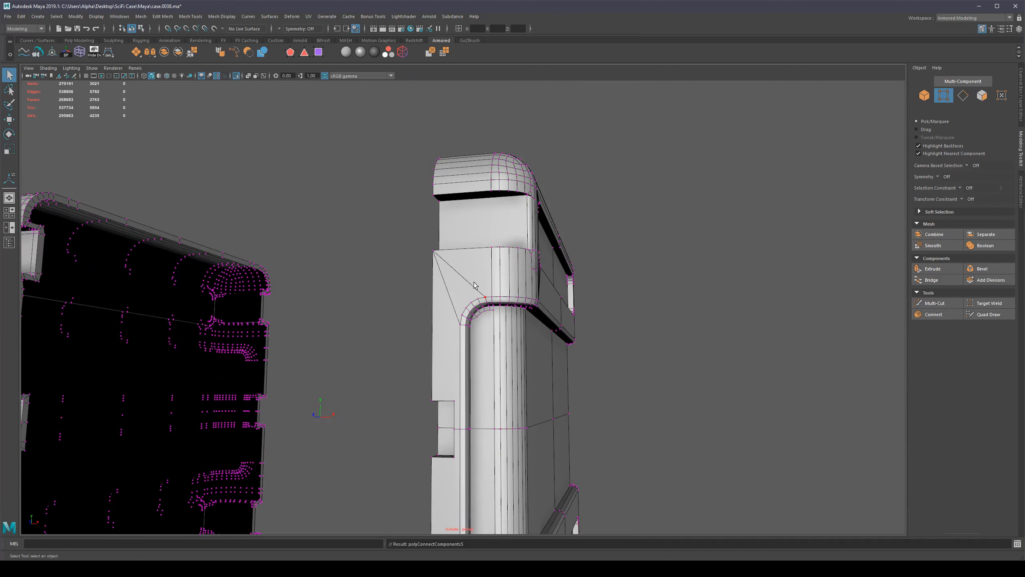
Triangulate the N-gon face between the end panel's corner and the curved rim
key("F11")
left_click(454, 291)
scroll(485, 287, "up", 3)
left_click_drag(501, 285, 496, 259, "alt")
right_click_drag(497, 262, 492, 327, "shift")
left_click_drag(663, 297, 577, 313, "alt")
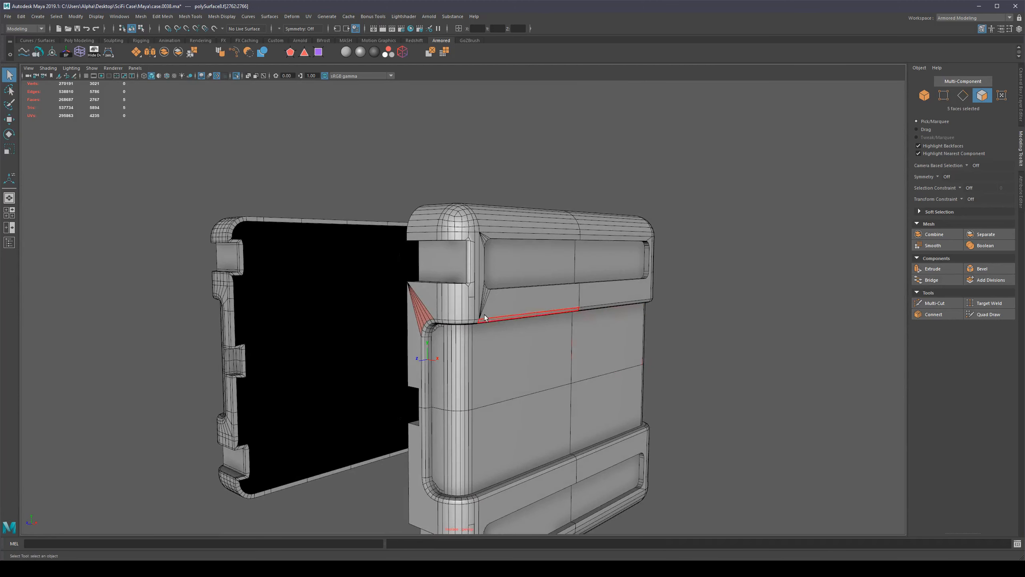
Connect the two end vertices of the upper rounded corner on the upper recess's inner face
left_click_drag(458, 309, 367, 289, "alt")
scroll(373, 267, "up", 5)
middle_click_drag(404, 149, 394, 263, "alt")
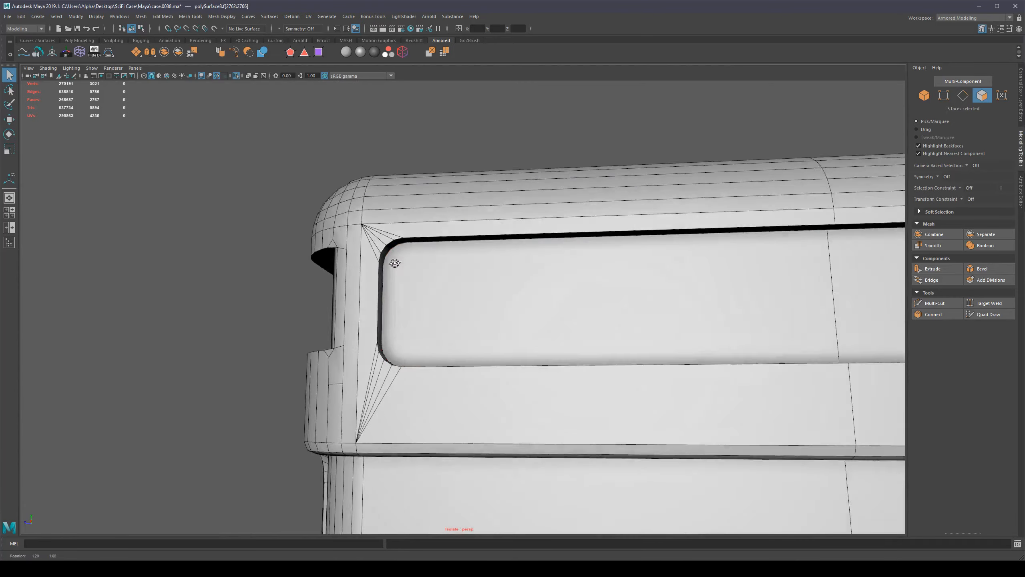
left_click_drag(394, 263, 403, 245, "alt")
right_click_drag(403, 245, 345, 248)
left_click(401, 221)
left_click(378, 243, "shift")
left_click_drag(419, 251, 502, 267, "alt")
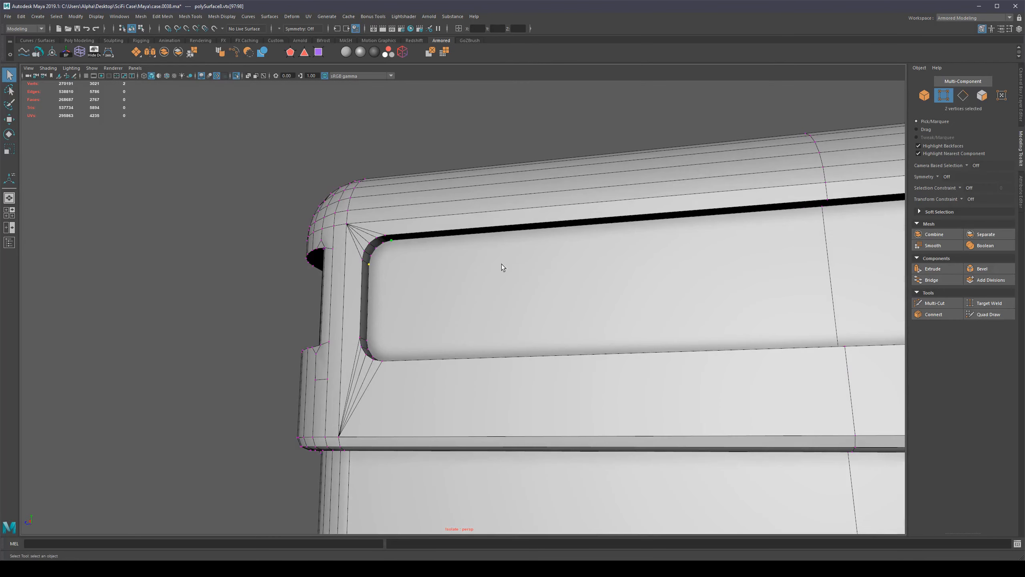
right_click_drag(450, 260, 473, 261, "shift")
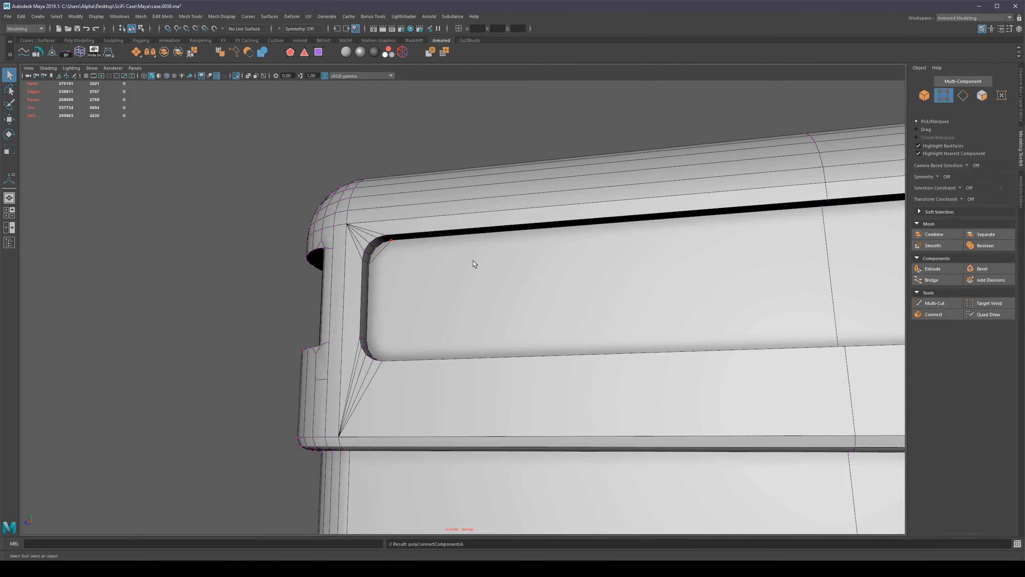
Connect the vertices across the recess's lower rounded corner and join both corner cuts with a vertical edge
left_click_drag(473, 261, 400, 272, "alt")
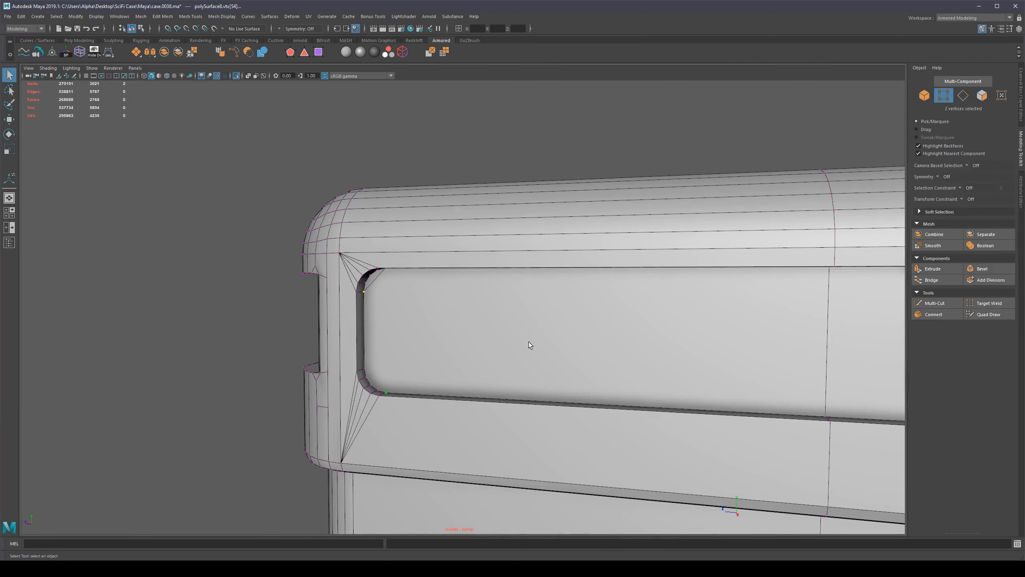
left_click(366, 368)
right_click_drag(449, 341, 471, 342, "shift")
left_click_drag(452, 335, 401, 330, "alt")
left_click(391, 254)
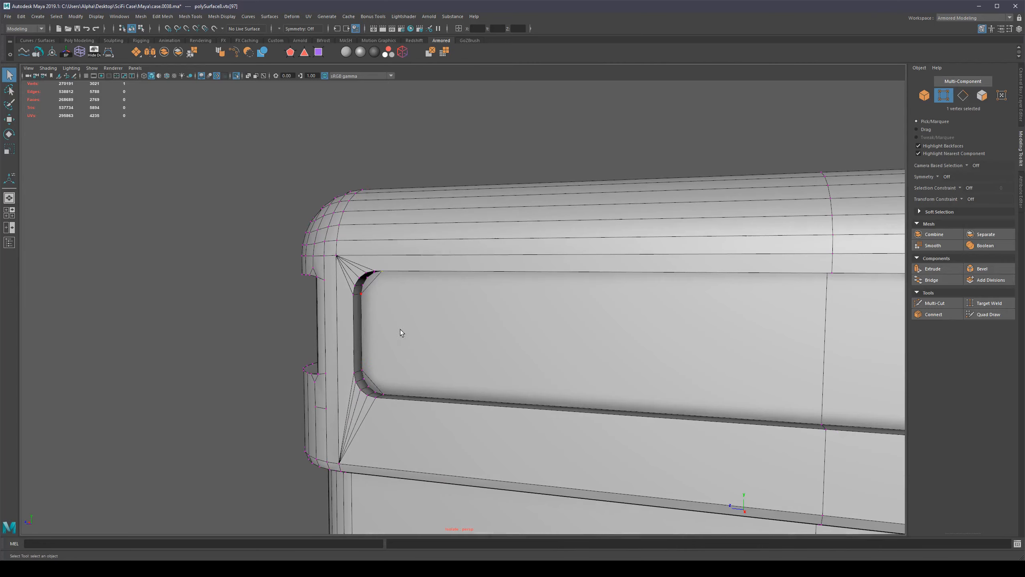
left_click(395, 383, "shift")
right_click_drag(373, 326, 392, 325, "shift")
Triangulate the two rounded corner faces at the end of the upper recess
scroll(389, 325, "up", 2)
right_click_drag(342, 300, 342, 321)
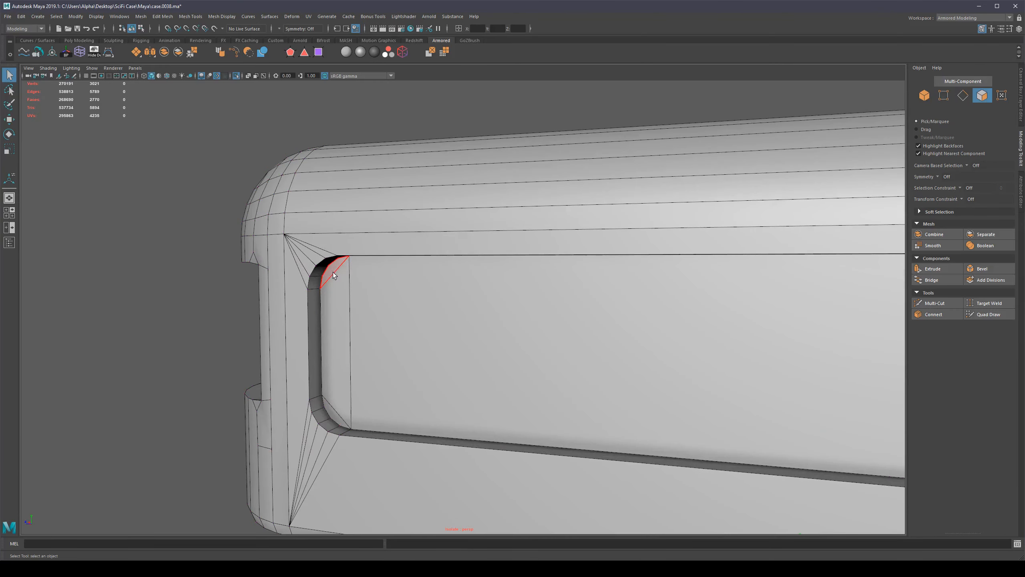
left_click(333, 273)
left_click(334, 409, "shift")
left_click_drag(417, 397, 512, 355, "alt")
right_click_drag(513, 354, 508, 442, "shift")
Mirror the cleaned-up section of the side shells across the Z, X and Y axes
scroll(373, 376, "down", 4)
left_click(355, 345)
right_click_drag(428, 398, 453, 375)
scroll(403, 386, "down", 4)
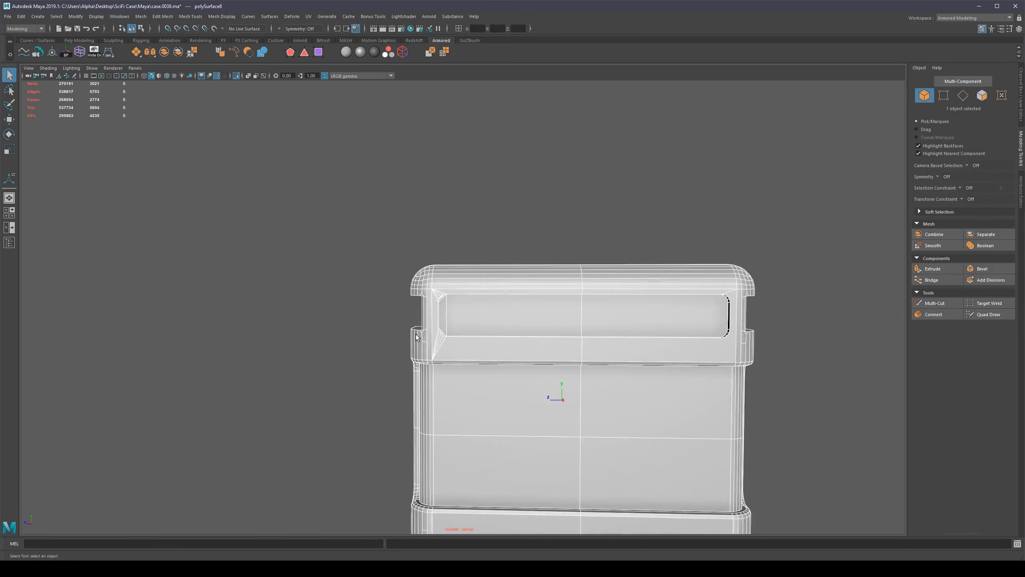
left_click(357, 389)
left_click(492, 367)
left_click_drag(492, 366, 475, 321, "alt")
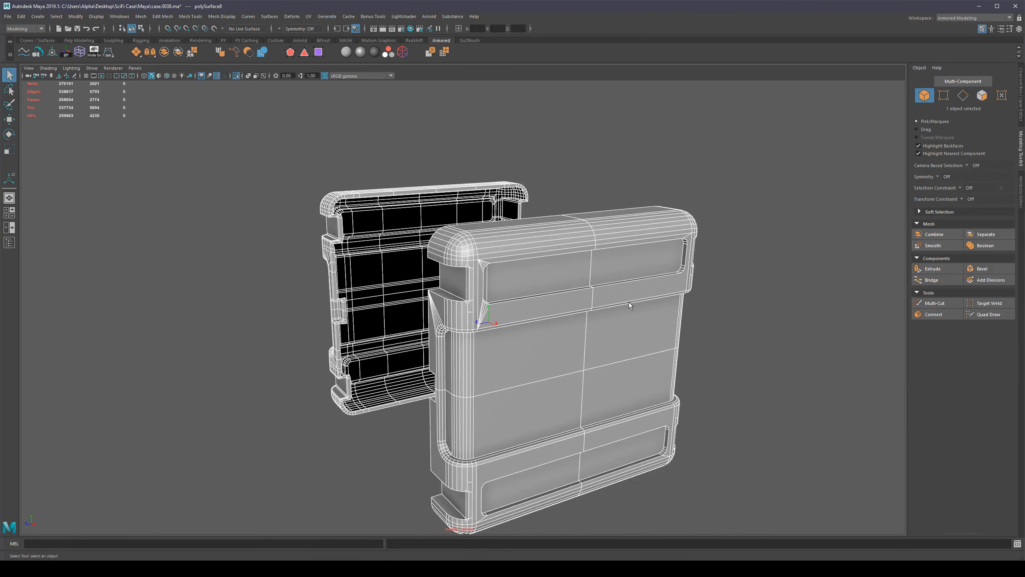
key("alt+shift+z")
key("alt+shift+x")
key("alt+shift+y")
left_click(793, 339)
Delete the short stray edge on the shell's rounded end corner and save the scene incrementally as case.0039
left_click_drag(546, 441, 566, 416, "alt")
left_click(607, 427)
middle_click_drag(607, 428, 626, 320, "alt")
mouse_move(510, 319)
left_mouse_down("alt")
mouse_move(549, 330)
mouse_move(524, 329)
left_mouse_up("alt")
middle_click_drag(502, 183, 496, 242, "alt")
scroll(497, 242, "up", 8)
left_click_drag(497, 242, 519, 256, "alt")
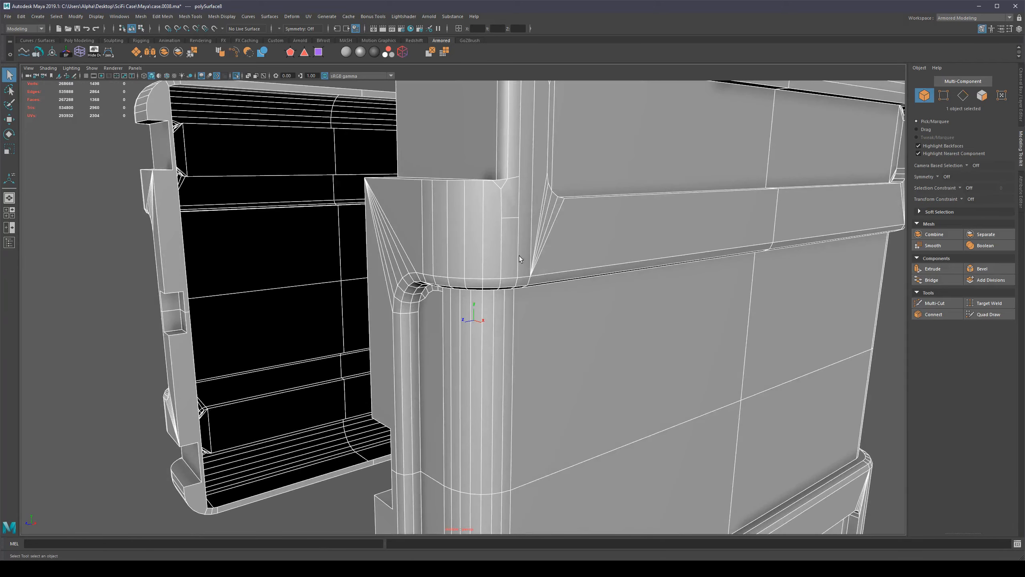
right_click_drag(519, 255, 511, 218)
left_click(511, 218)
key("Delete")
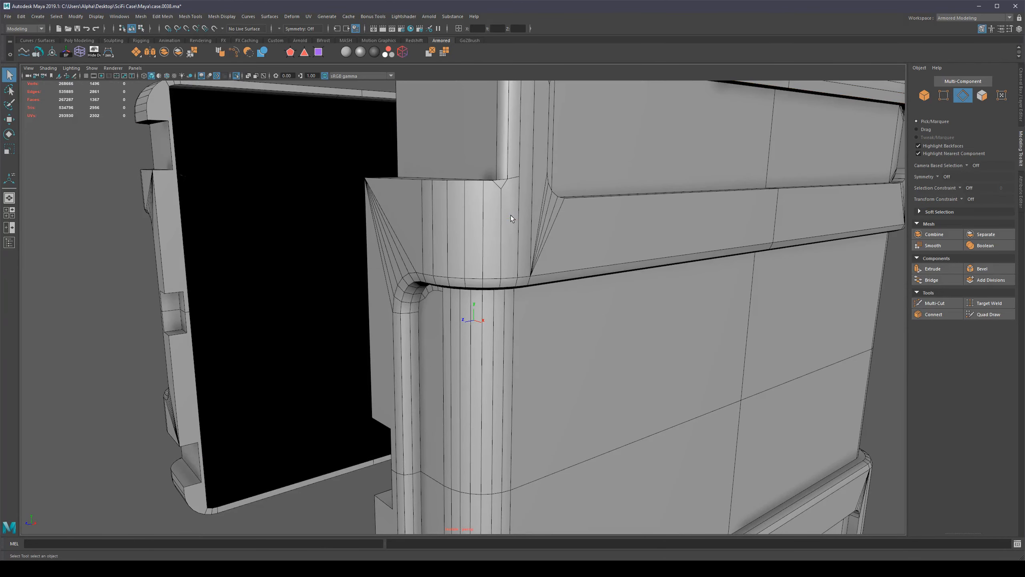
key("ctrl+alt+s")
Connect the first open pair of vertices across the underside of the curved rim on the shell's end
left_click_drag(462, 238, 447, 245, "alt")
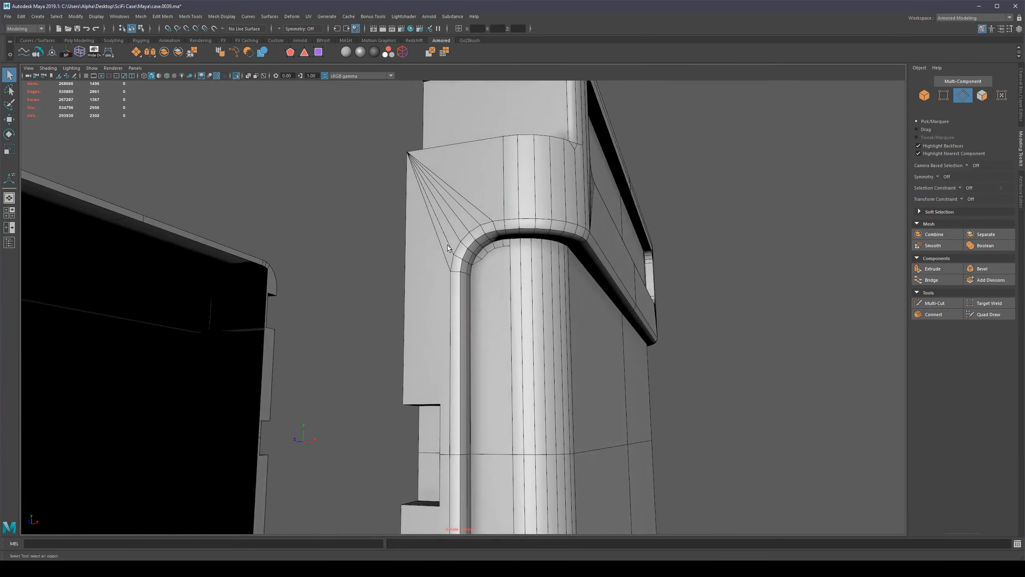
left_click_drag(515, 305, 515, 256, "alt")
scroll(479, 222, "up", 5)
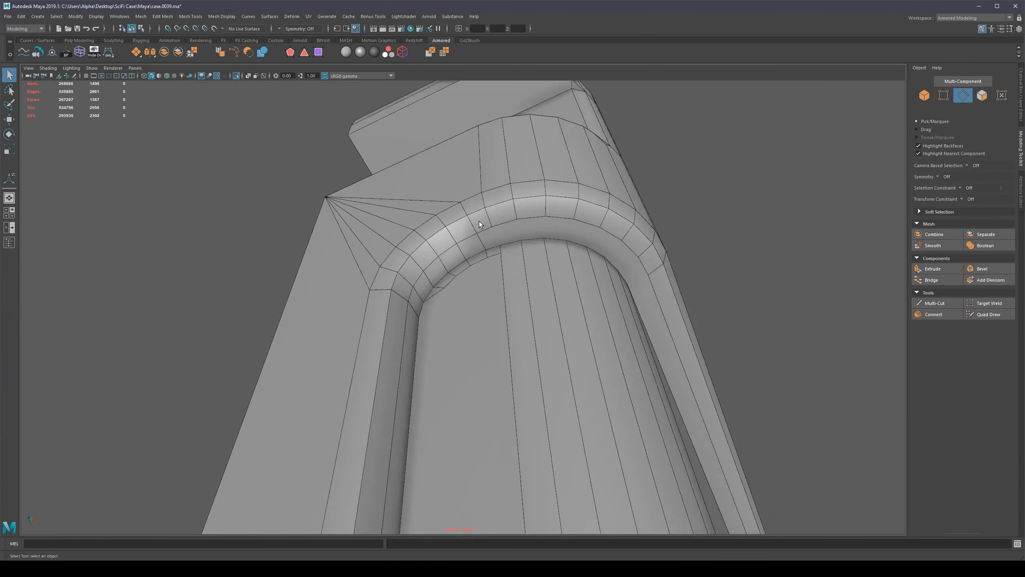
scroll(479, 221, "up", 3)
left_click_drag(502, 197, 484, 261, "alt")
scroll(455, 297, "up", 2)
left_click_drag(456, 297, 439, 328, "alt")
key("F9")
left_click(479, 347, "shift")
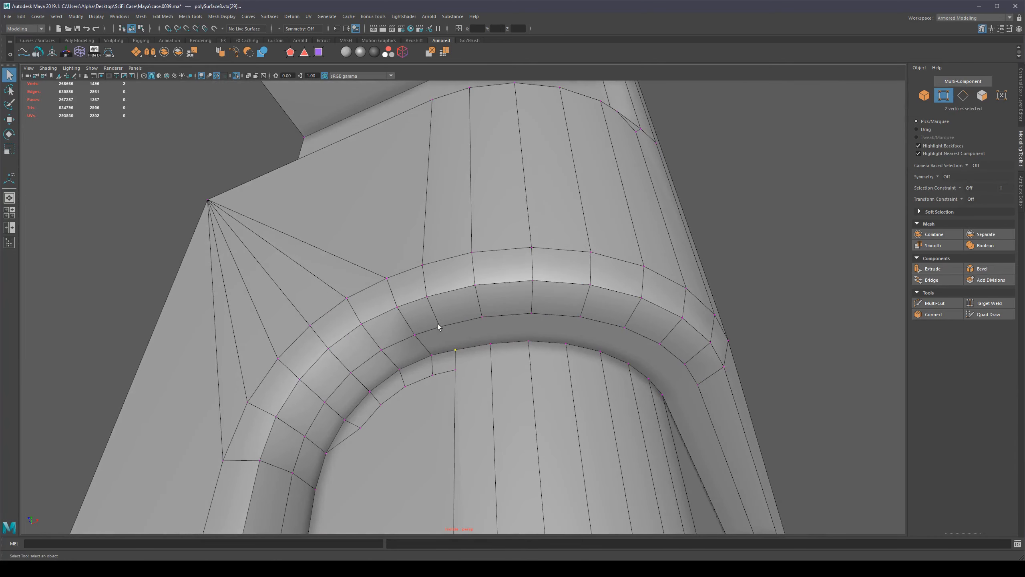
key("g")
Try connecting the next vertex pairs along the underside of the curved rim
left_click(483, 314)
left_click(496, 346, "shift")
key("g")
left_click(532, 313)
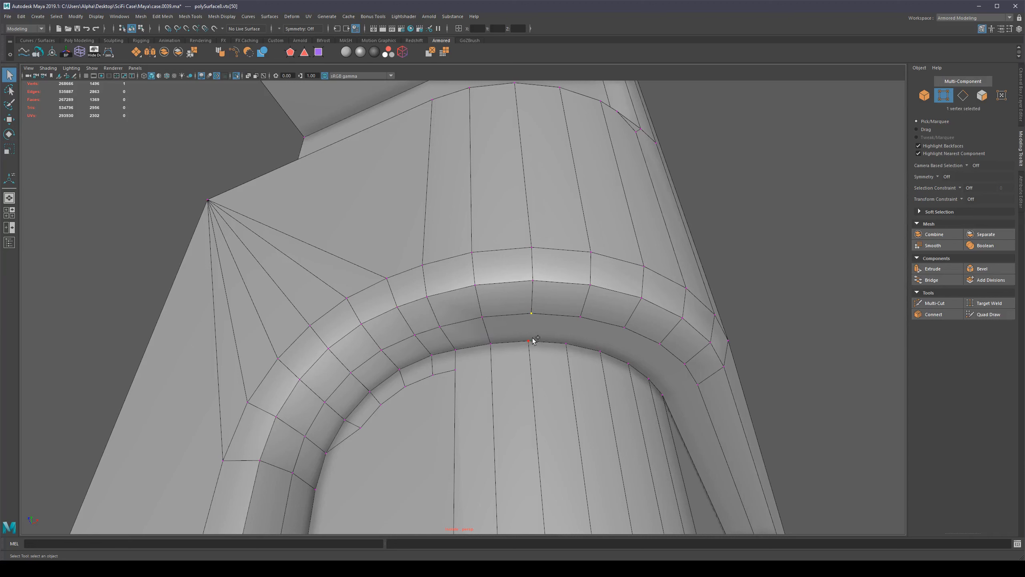
left_click_drag(665, 334, 565, 314, "alt")
key("g")
left_click(504, 275)
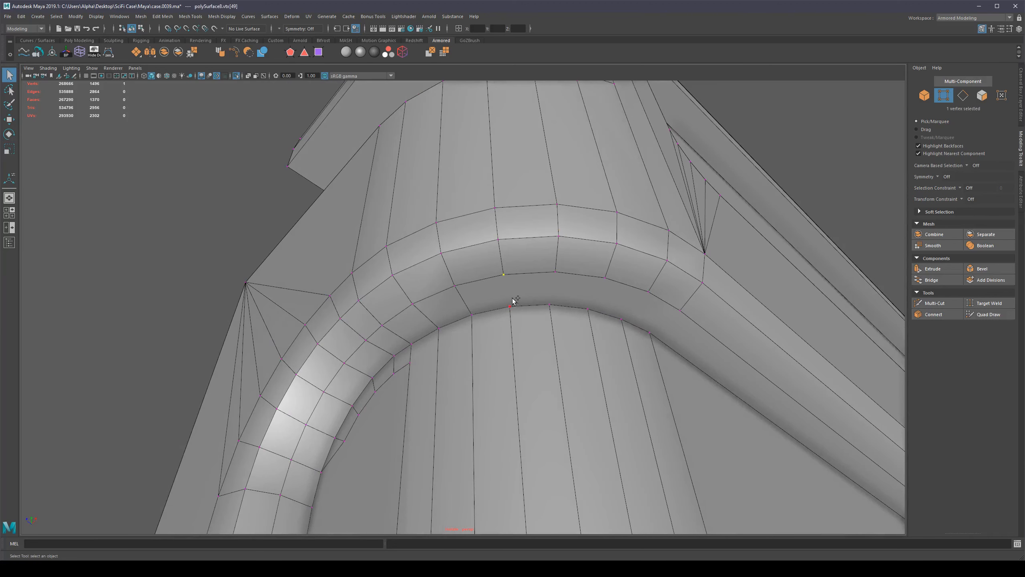
left_click(511, 304, "shift")
key("g")
left_click(556, 272)
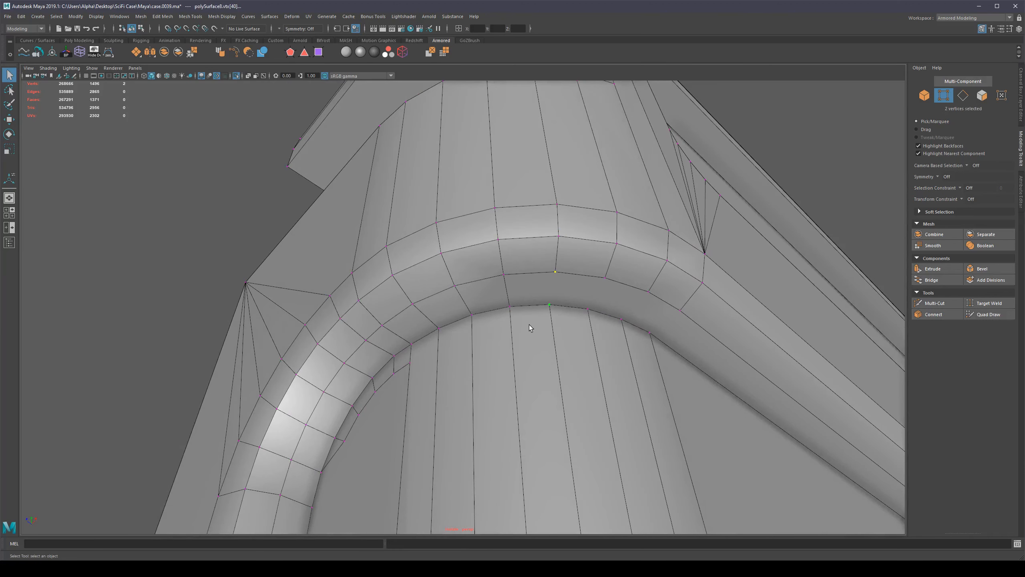
Undo the latest vertex connections under the curved rim, keeping the first one
key("ctrl+z")
key("ctrl+z")
key("ctrl+z")
key("ctrl+z")
key("ctrl+z")
key("ctrl+z")
key("ctrl+z")
key("ctrl+z")
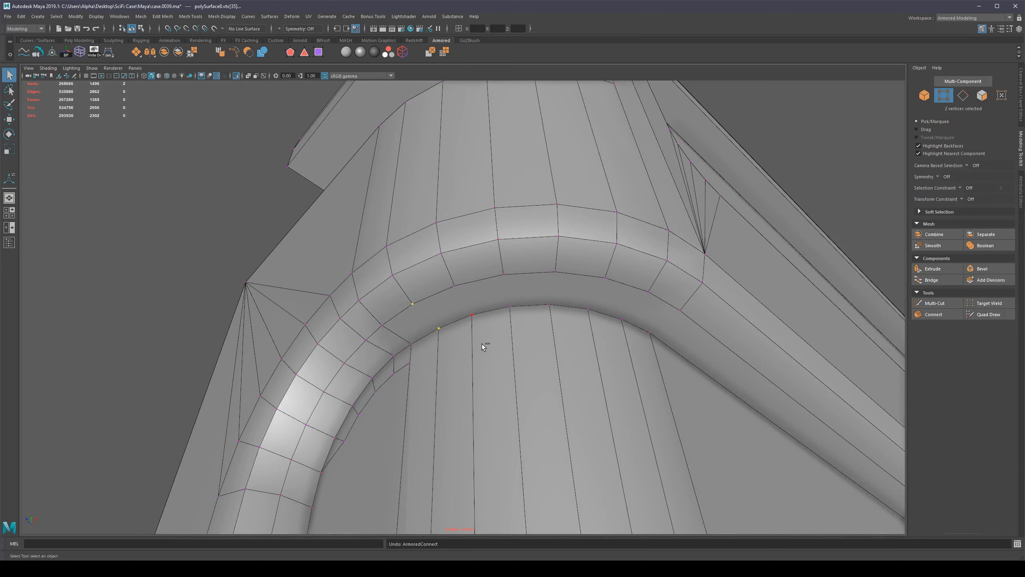
Connect the remaining vertex pairs one by one across the underside of the curved rim
left_click_drag(493, 355, 447, 302, "alt")
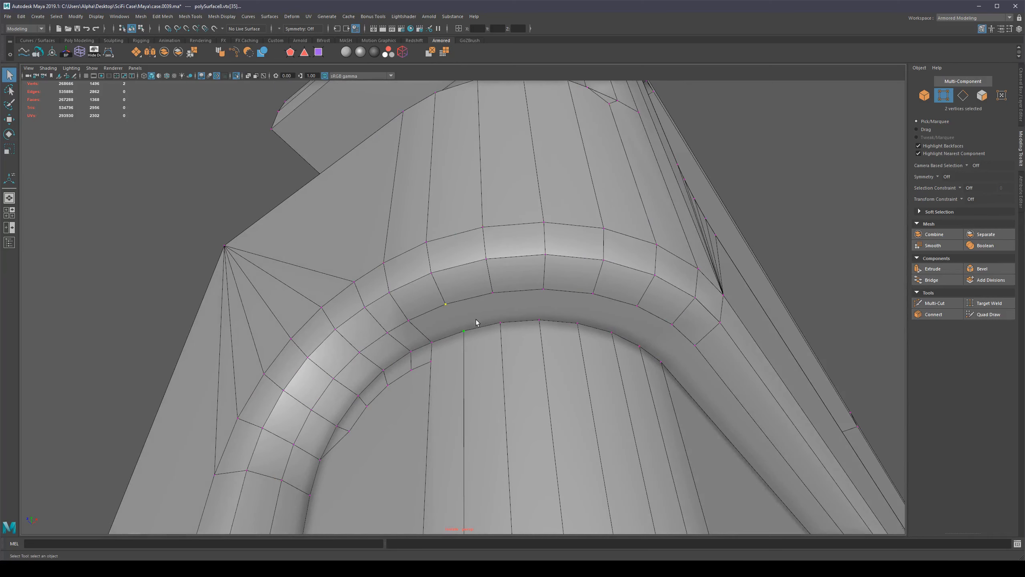
right_click_drag(469, 313, 466, 361, "shift")
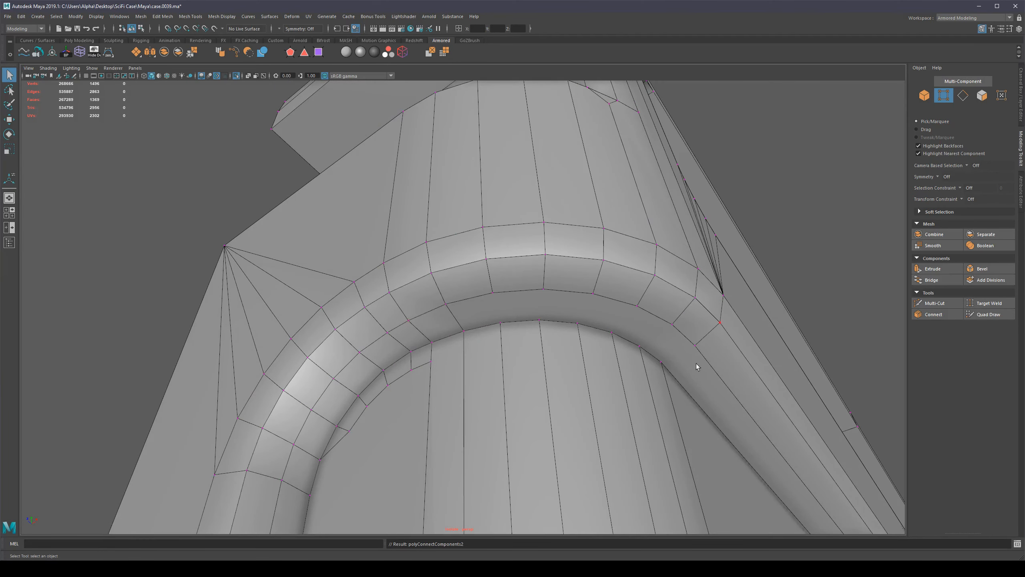
left_click(494, 298)
key("g")
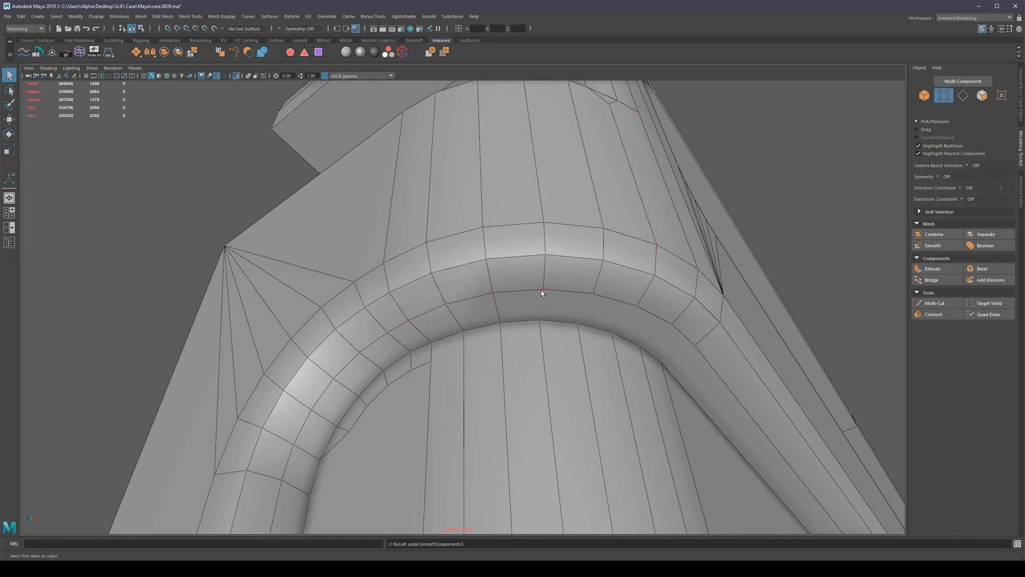
mouse_move(542, 290)
left_mouse_down()
mouse_move(571, 326)
mouse_move(602, 290)
mouse_move(613, 333)
left_mouse_up()
key("g")
key("g")
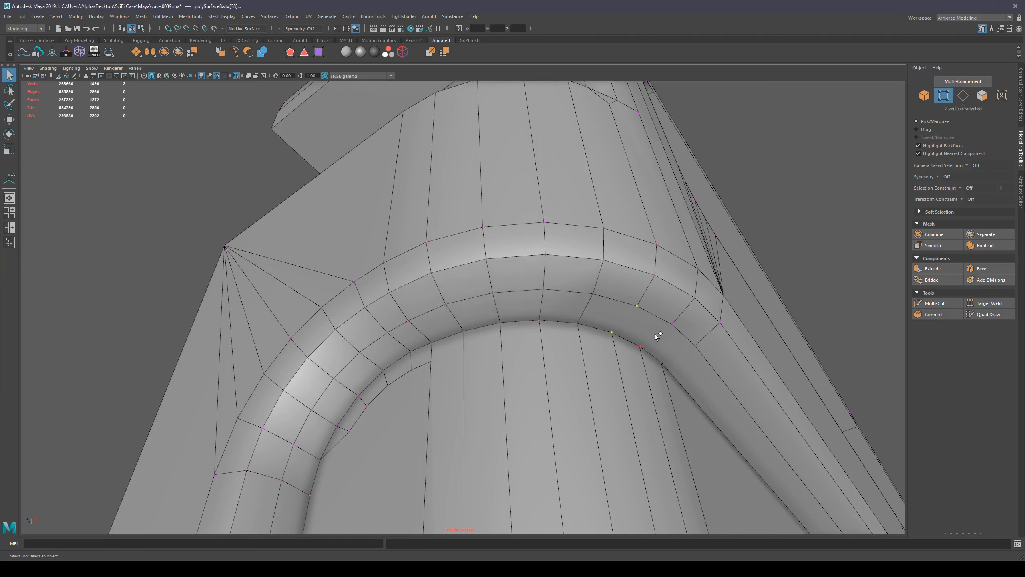
key("g")
left_click_drag(674, 326, 640, 347)
key("g")
left_click(697, 346)
left_click(661, 361, "shift")
Delete the small leftover edges and their vertices beneath the rim's inner rounded corner
scroll(753, 326, "down", 5)
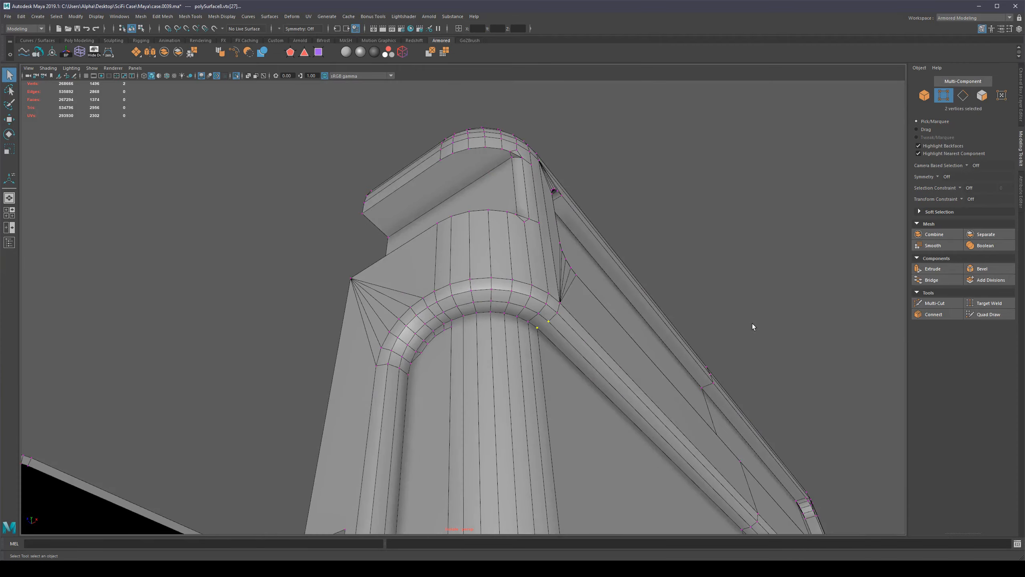
scroll(748, 324, "down", 5)
left_click_drag(742, 343, 498, 218, "alt")
key("F8")
left_click(516, 279)
scroll(498, 218, "up", 10)
key("F10")
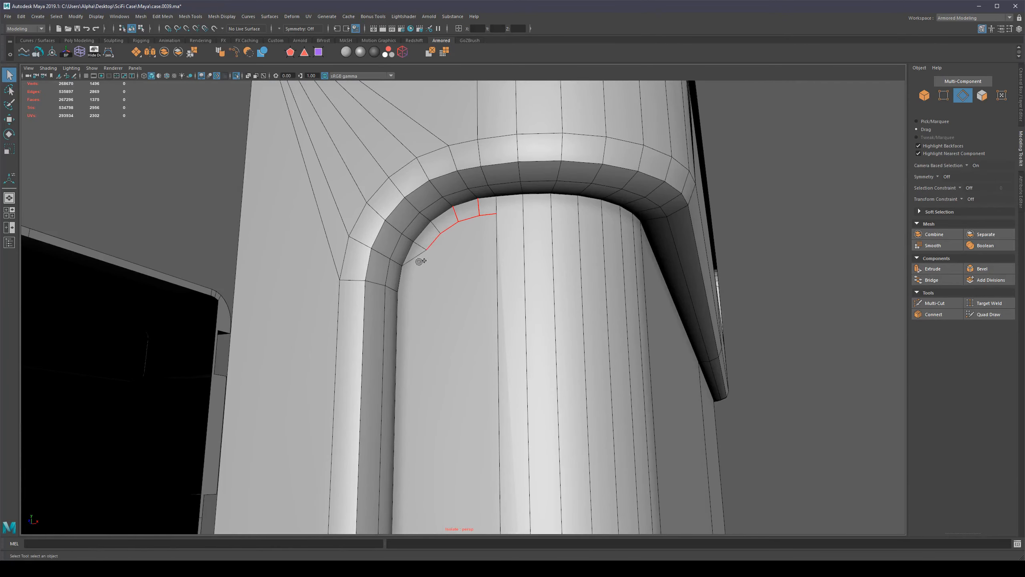
left_click_drag(447, 224, 449, 226)
key("ctrl+Delete")
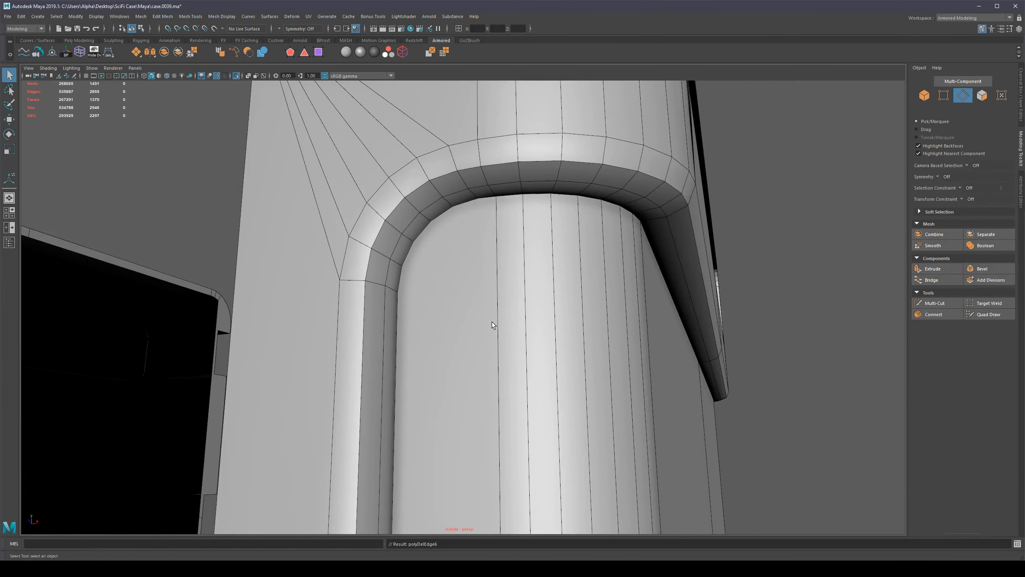
Connect the two end vertices of the rounded corner on the panel beneath the curved rim
scroll(489, 319, "down", 6)
left_click_drag(489, 319, 485, 326, "alt")
scroll(485, 326, "up", 4)
key("F9")
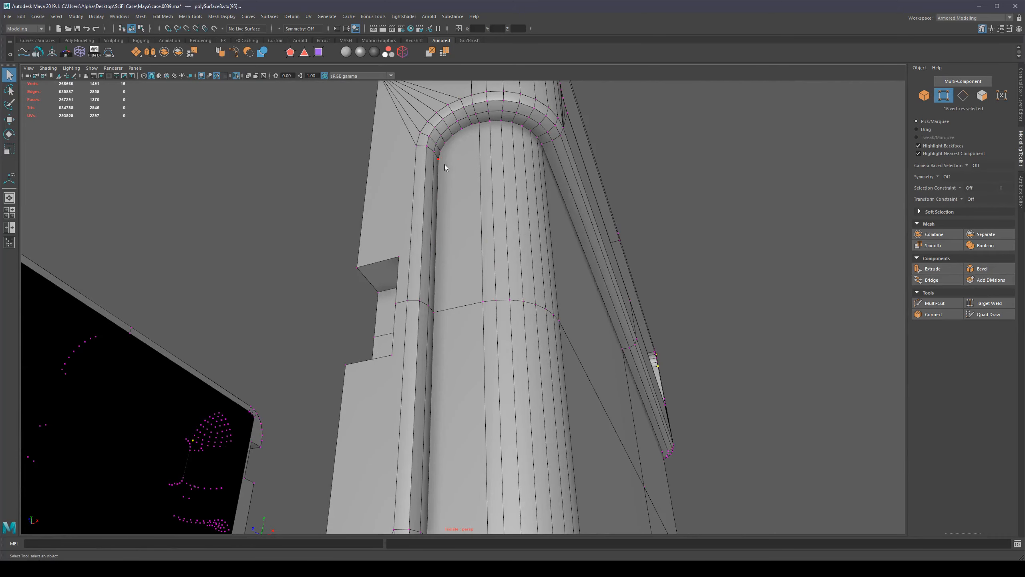
left_click(479, 130, "shift")
left_click_drag(479, 130, 472, 218, "alt")
scroll(472, 218, "up", 5)
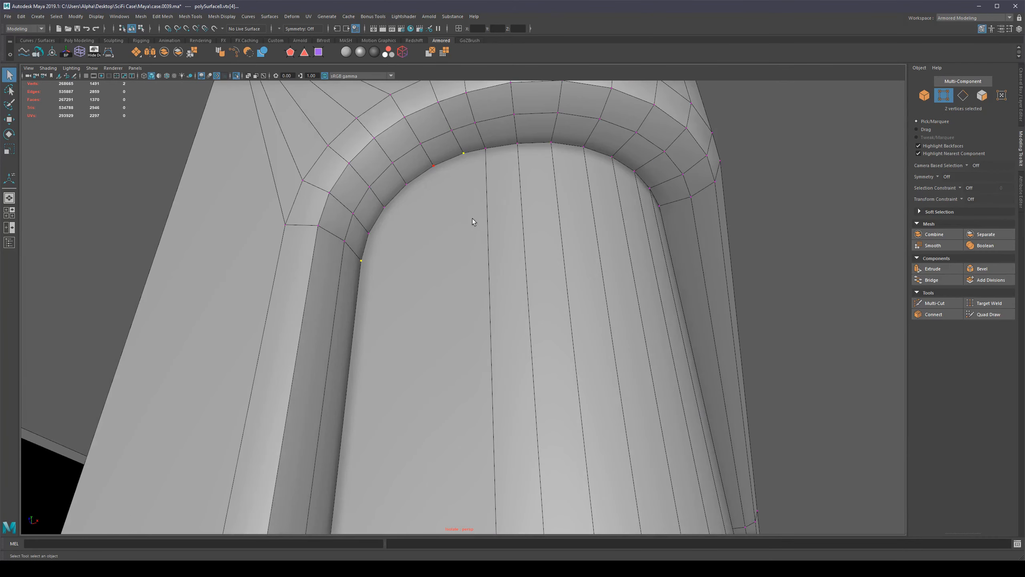
key("ctrl+shift+e")
Triangulate the N-gon faces along the underside of the curved rim, including the rounded corner
scroll(490, 269, "down", 5)
left_click_drag(490, 273, 471, 256, "alt")
key("F11")
left_click(502, 244)
right_click_drag(502, 244, 492, 389, "shift")
right_click_drag(501, 332, 501, 332, "shift")
Connect the side notch's upper corner vertex to the start of the rim's curve
scroll(541, 210, "down", 4)
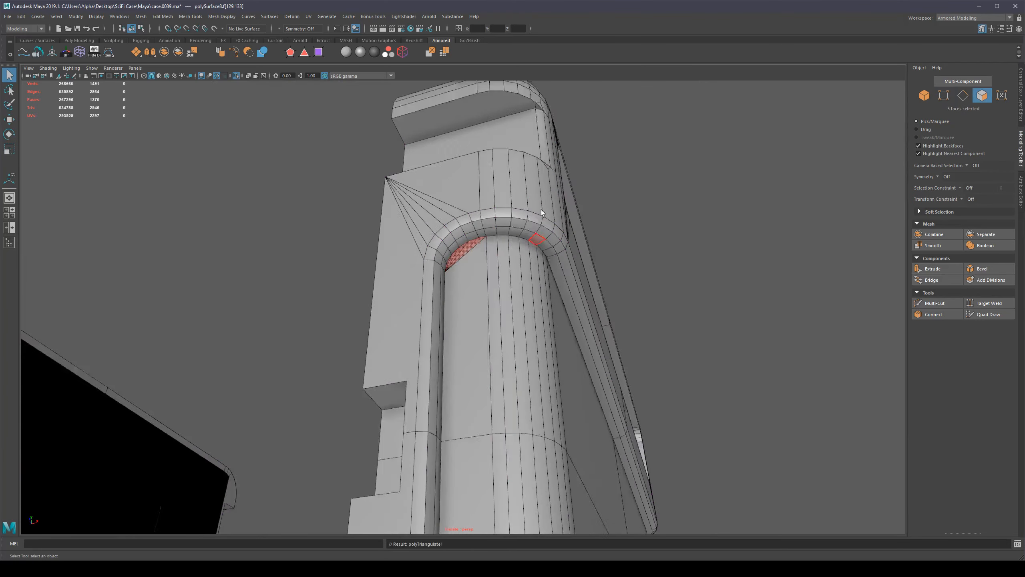
left_click_drag(541, 209, 482, 304, "alt")
scroll(482, 304, "up", 5)
right_click_drag(468, 313, 425, 313)
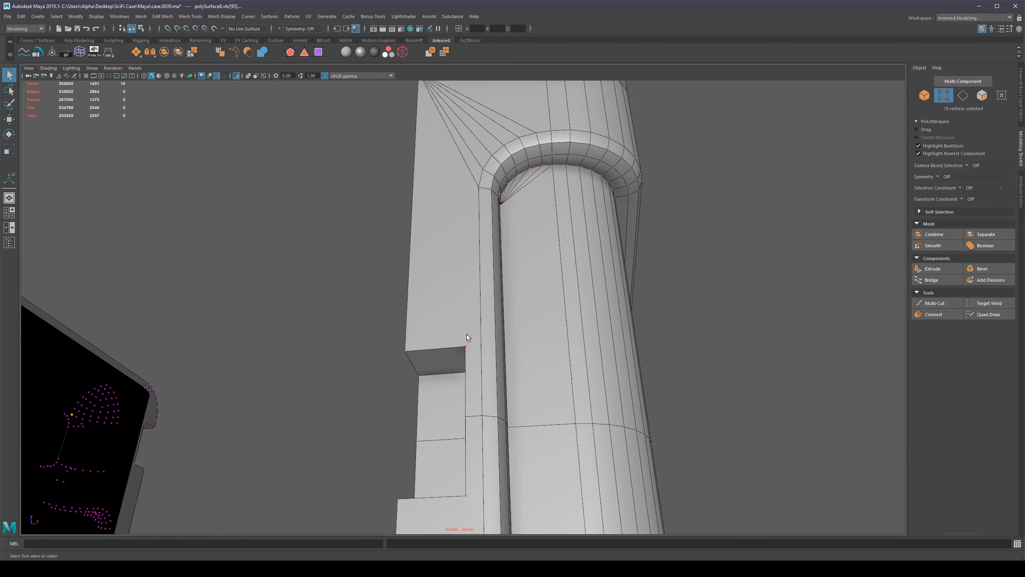
left_click(475, 196, "shift")
key("alt+c")
Connect the vertices on the underside of the top cap to separate its rounded corner from the flat area
scroll(525, 246, "down", 4)
left_click(628, 208)
left_click_drag(636, 203, 480, 166, "alt")
middle_click_drag(480, 165, 473, 214, "alt")
scroll(473, 214, "up", 3)
left_click(462, 220)
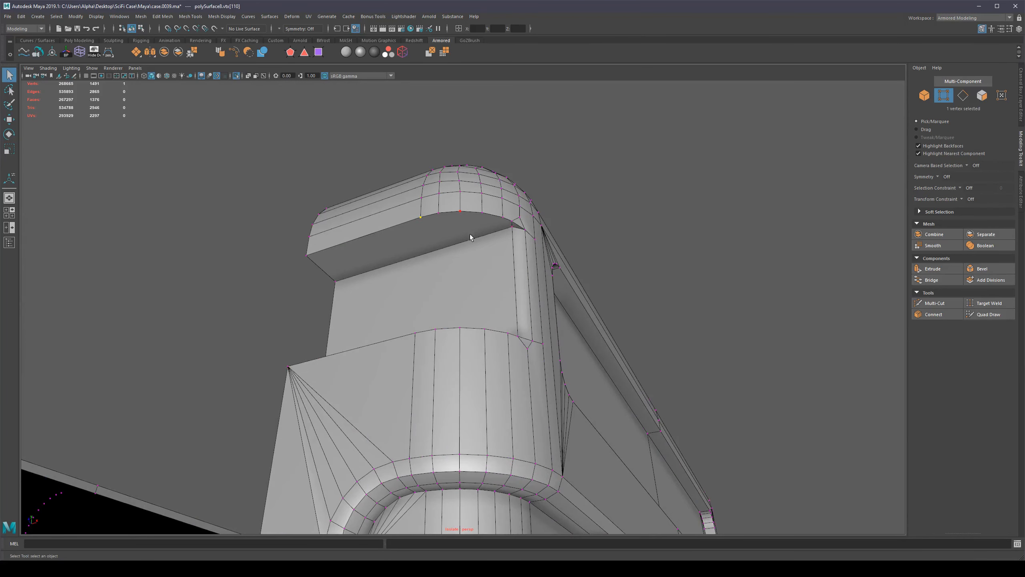
left_click(500, 236, "shift")
key("alt+c")
Triangulate the rounded corner faces on the ledge below the side notch and on the top cap's underside
left_click_drag(512, 250, 451, 315, "alt")
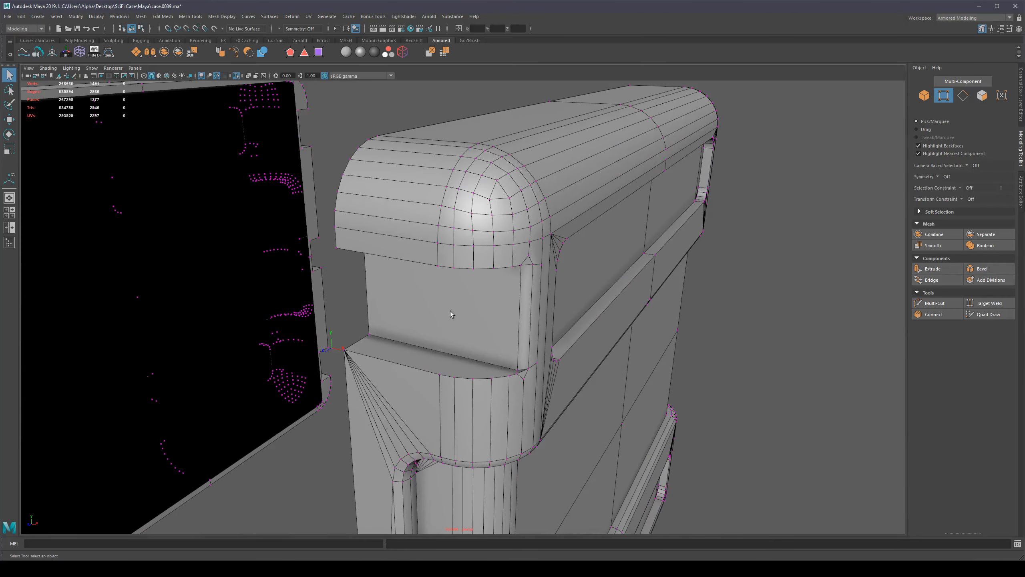
key("F11")
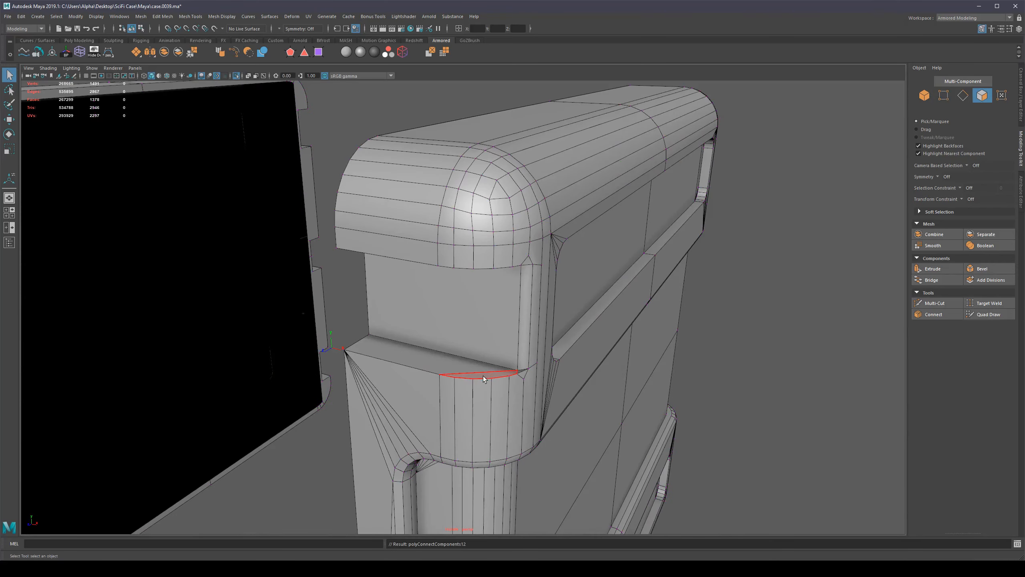
left_click(485, 375)
scroll(486, 375, "up", 6)
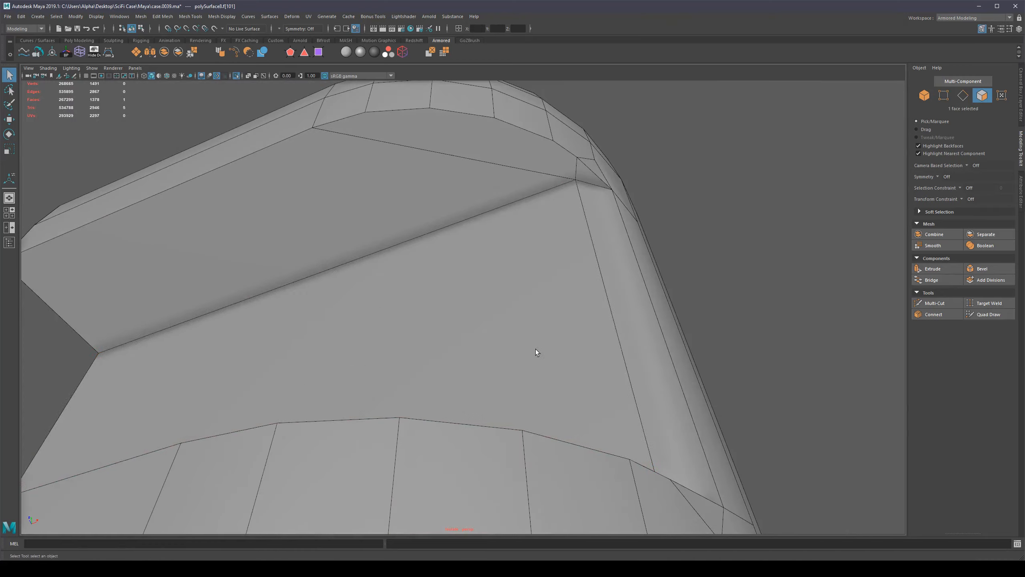
left_click(503, 132, "shift")
right_click_drag(490, 195, 484, 282, "shift")
Delete the flat rim faces around the shell's open side, selecting them with an angle constraint of 5
scroll(470, 276, "down", 3)
scroll(469, 270, "down", 5)
left_click_drag(461, 248, 505, 308, "alt")
left_click(628, 264)
key("alt+a")
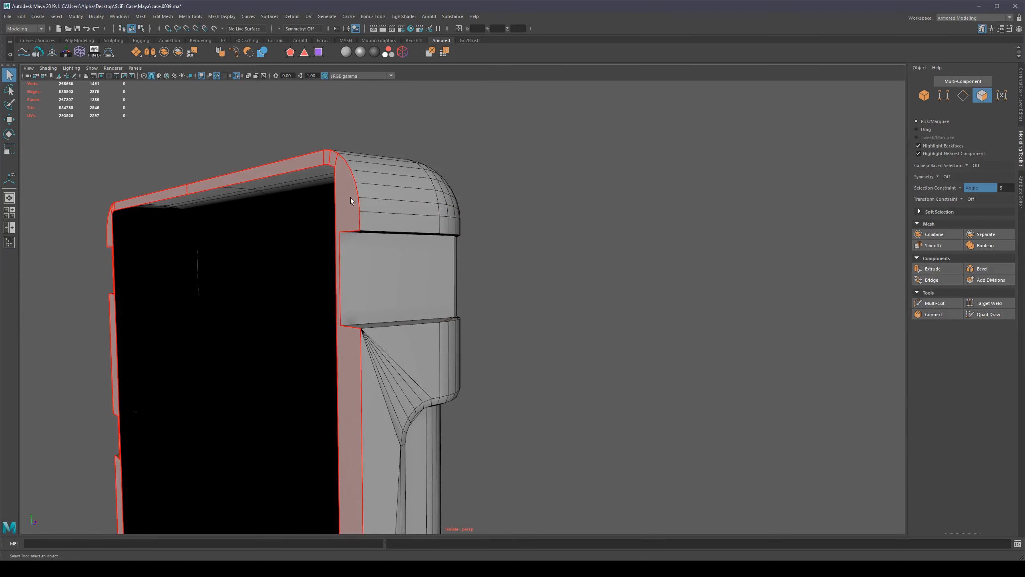
left_click(350, 198)
key("alt+a")
key("F8")
Run the N-gon check on the side shells and reselect the mesh
left_click_drag(522, 222, 547, 245, "alt")
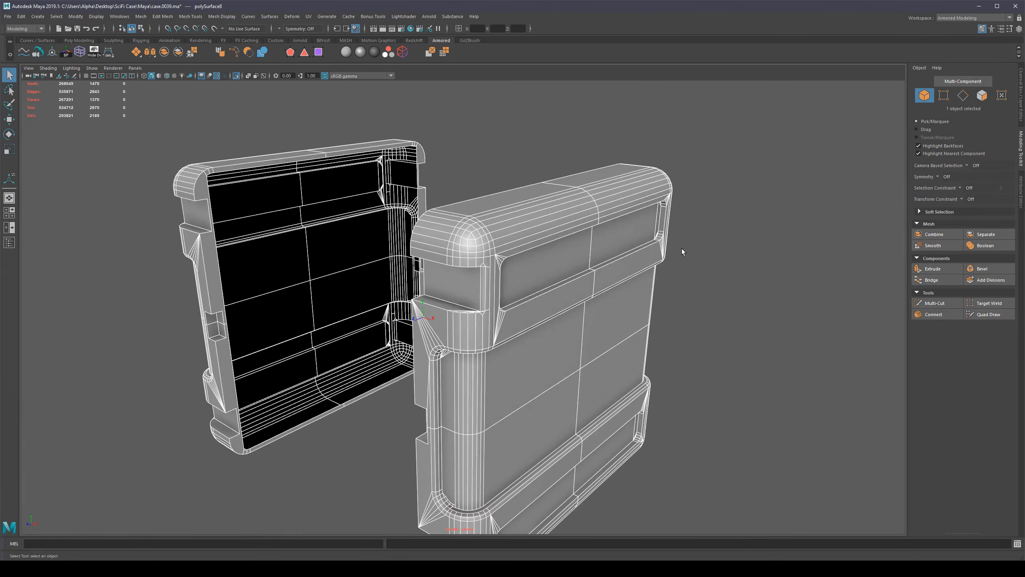
left_click_drag(682, 249, 326, 123, "alt")
left_click(291, 53)
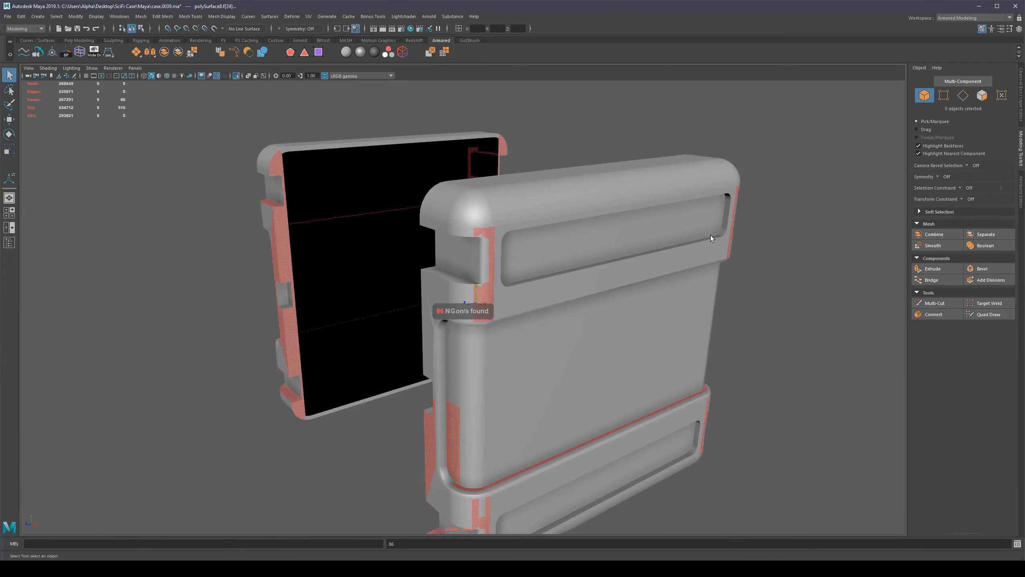
left_click_drag(551, 321, 554, 320, "alt")
left_click(487, 226)
Target-weld the vertex above the notch's upper corner to the vertex directly above it on the top cap
scroll(497, 194, "up", 6)
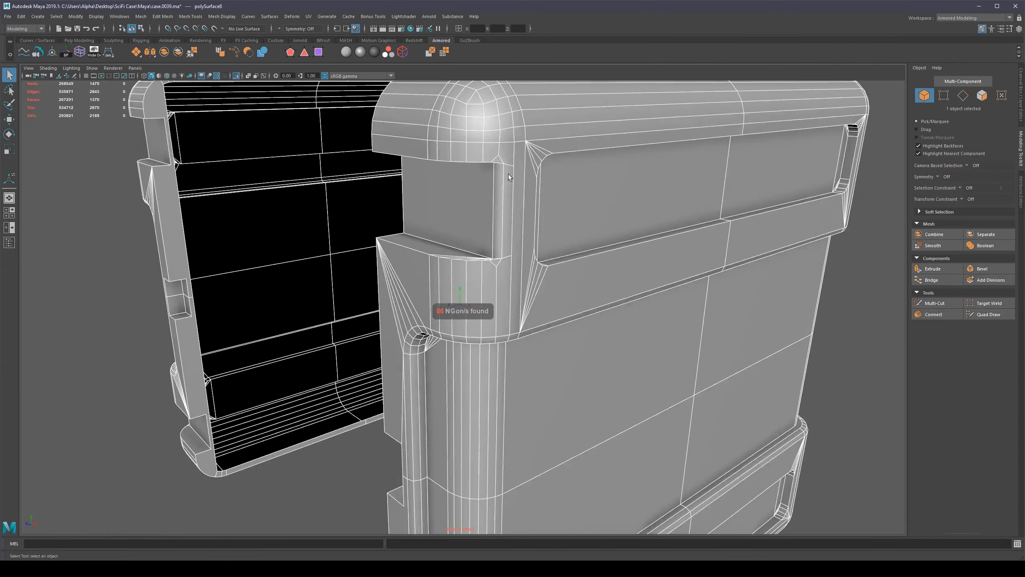
scroll(491, 198, "up", 2)
middle_click_drag(509, 246, 457, 316, "alt")
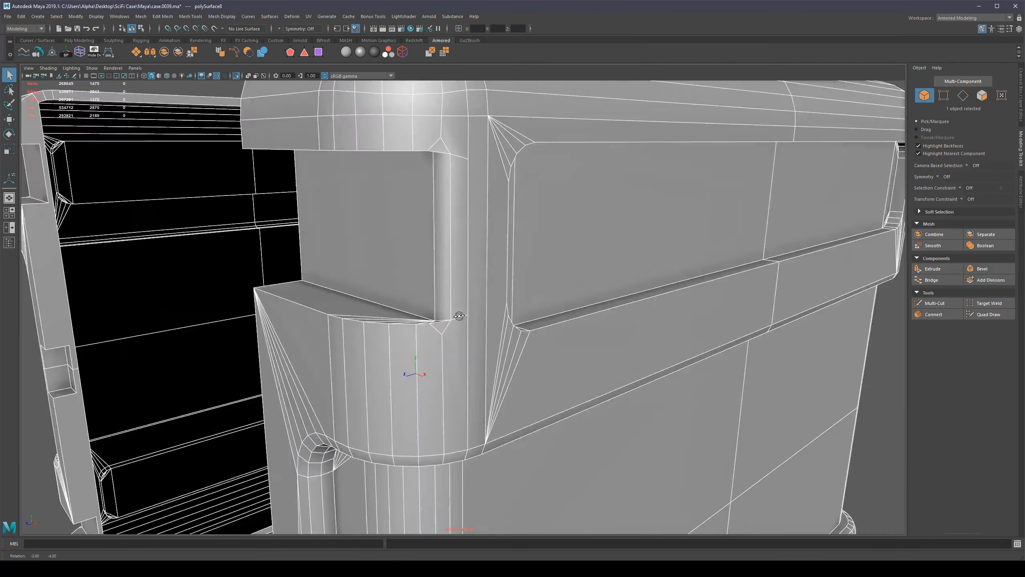
left_click_drag(458, 316, 452, 360, "alt")
key("F9")
middle_click_drag(452, 167, 445, 262, "alt")
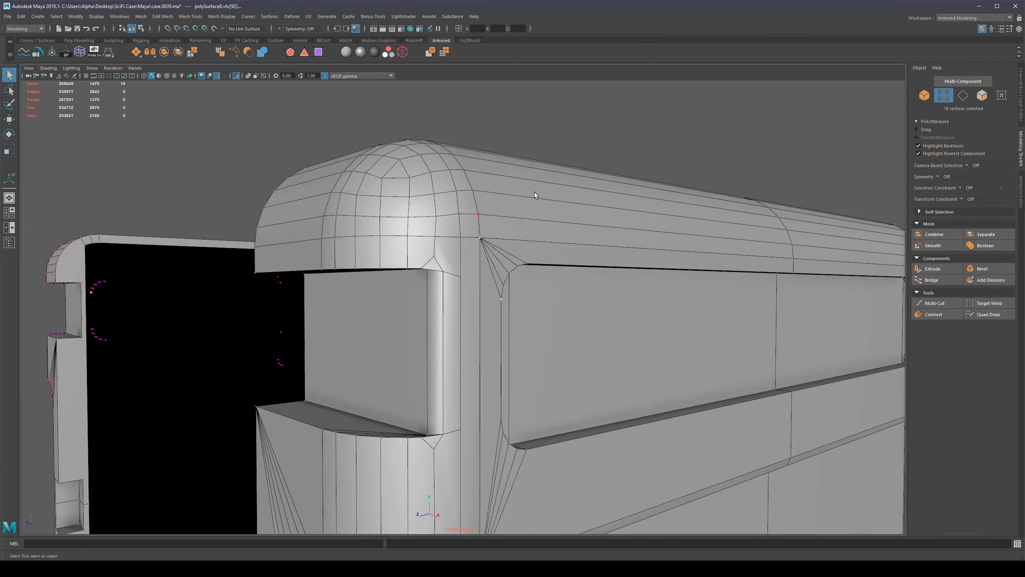
left_click(549, 132)
key("alt+w")
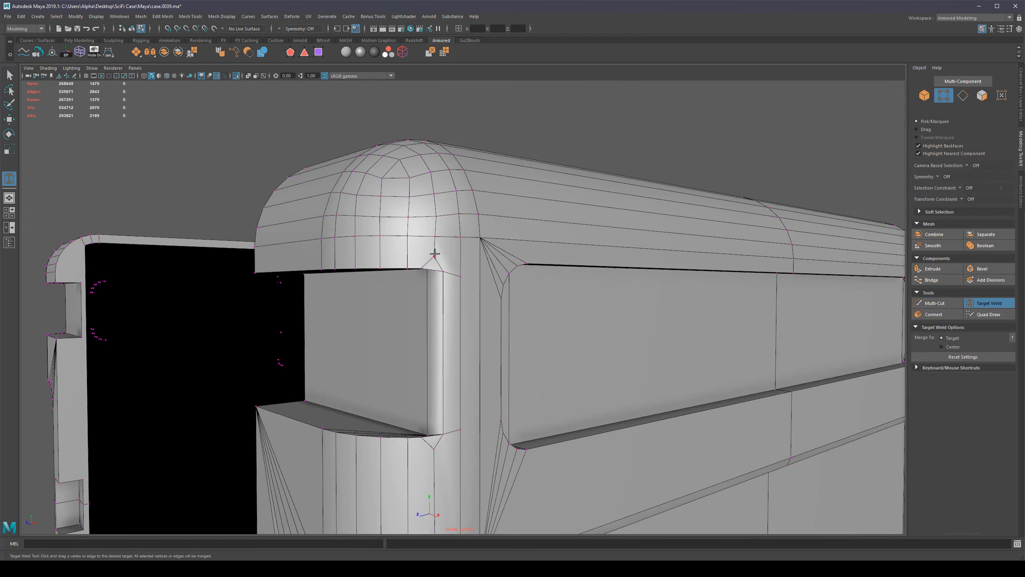
left_click_drag(435, 234, 435, 235)
Try to weld the vertex below the notch's lower corner to the bottom edge of the corner band
left_click_drag(446, 338, 443, 255, "alt")
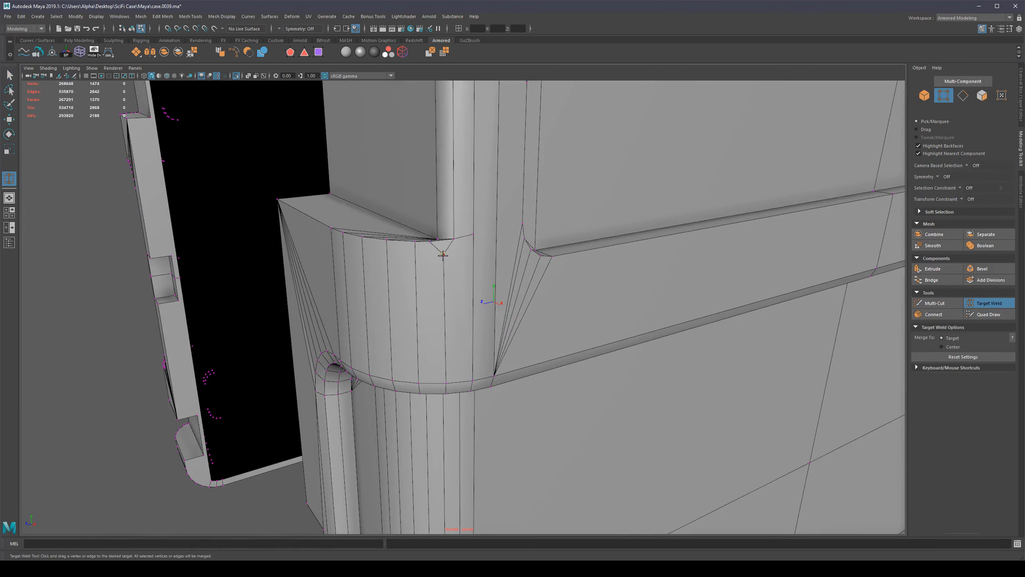
left_click_drag(450, 374, 447, 382)
left_click_drag(449, 336, 555, 255, "alt")
key("ctrl+z")
key("ctrl+z")
key("ctrl+z")
right_click_drag(607, 249, 444, 259, "alt")
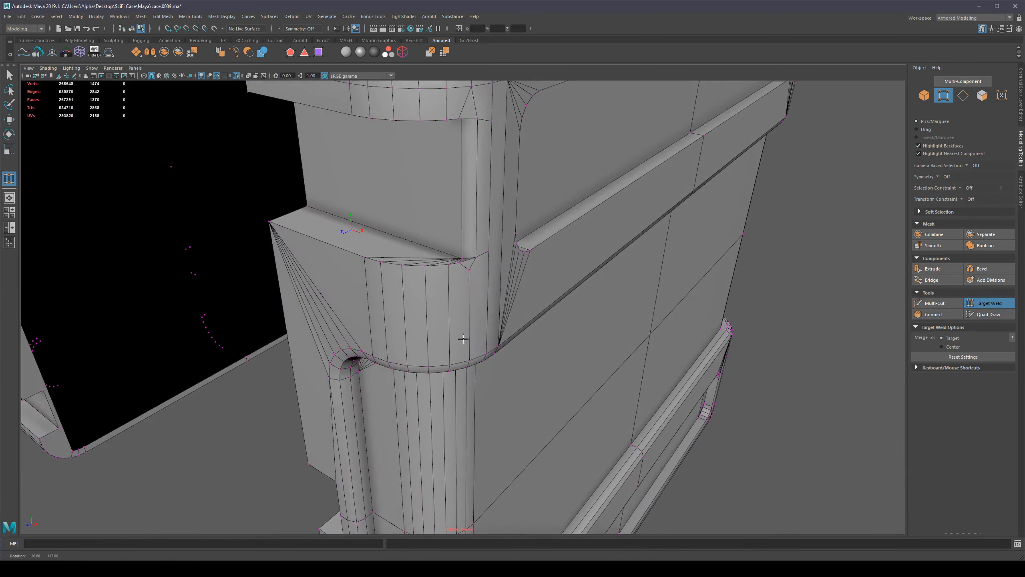
left_click_drag(484, 278, 623, 282, "alt")
key("ctrl+z")
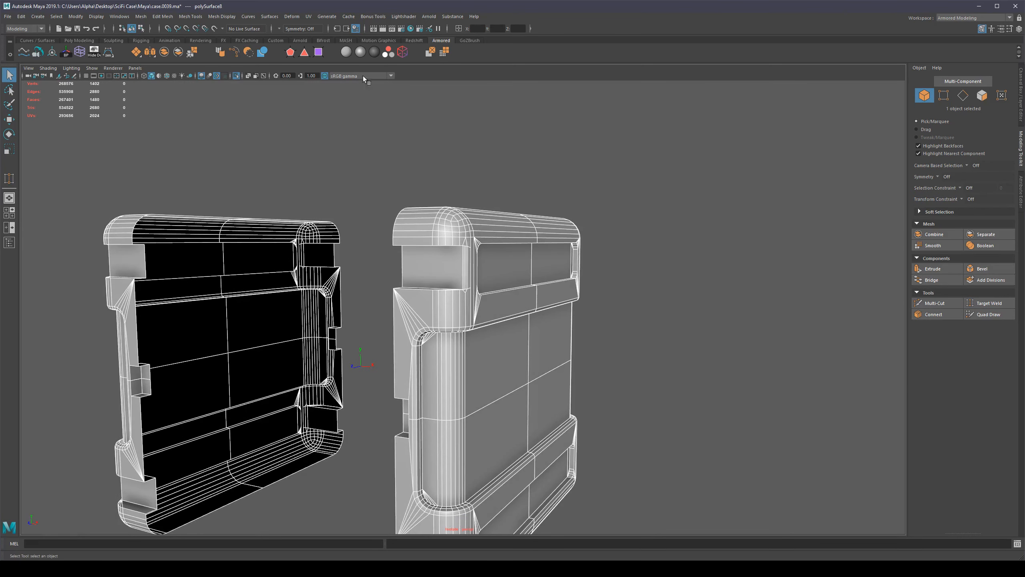
Look for remaining N-gons on both side shells and select the mesh again
left_click(289, 49)
scroll(561, 289, "down", 4)
middle_click_drag(538, 264, 513, 216, "alt")
left_click_drag(444, 242, 418, 251, "alt")
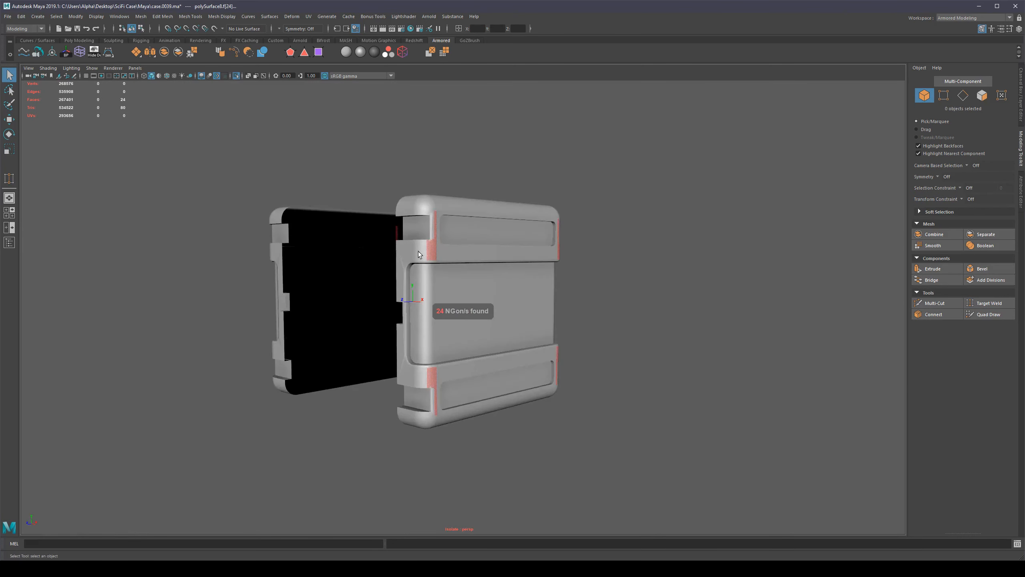
left_click(408, 249)
Target-weld the vertex below the notch's lower corner to the matching vertex on the corner band's bottom edge
scroll(405, 248, "up", 4)
scroll(405, 248, "up", 3)
middle_click_drag(380, 201, 404, 258, "alt")
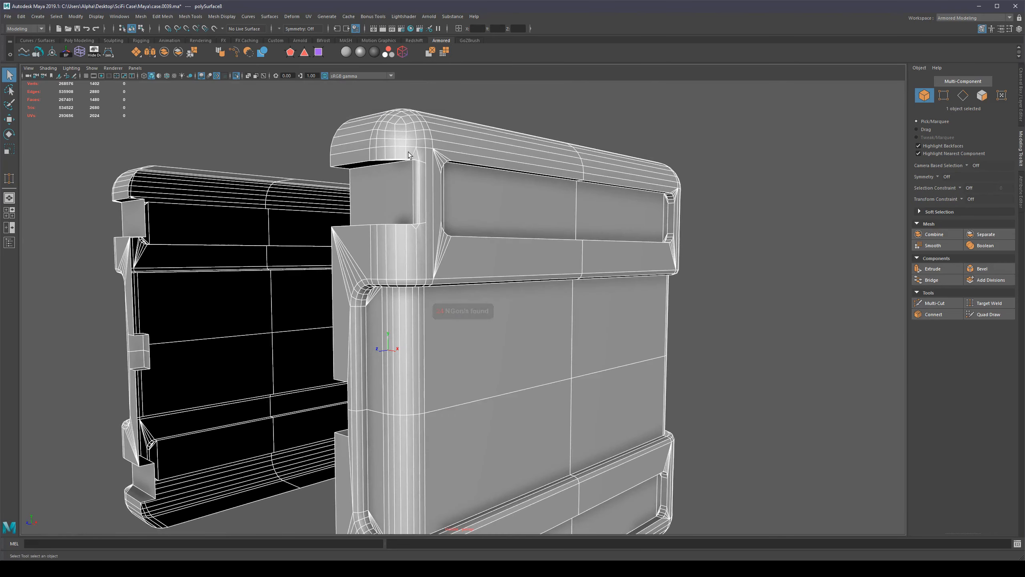
middle_click_drag(410, 154, 456, 220, "alt")
scroll(455, 220, "up", 5)
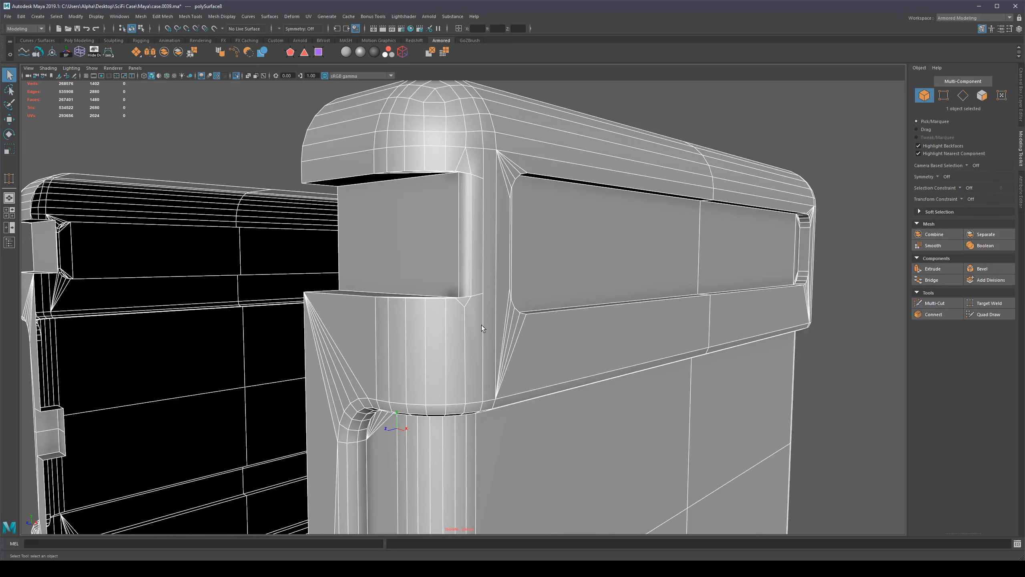
right_click_drag(482, 325, 463, 326)
key("y")
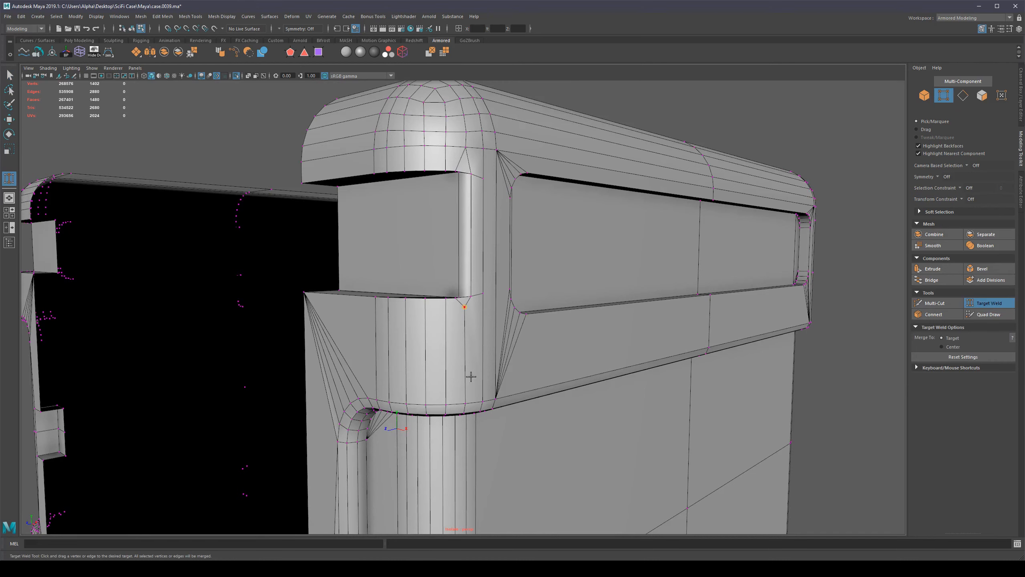
left_click_drag(466, 402, 466, 402)
key("q")
right_click_drag(483, 386, 508, 355)
Recheck the shells for N-gons left around the notch corners and reselect the mesh
scroll(519, 314, "down", 6)
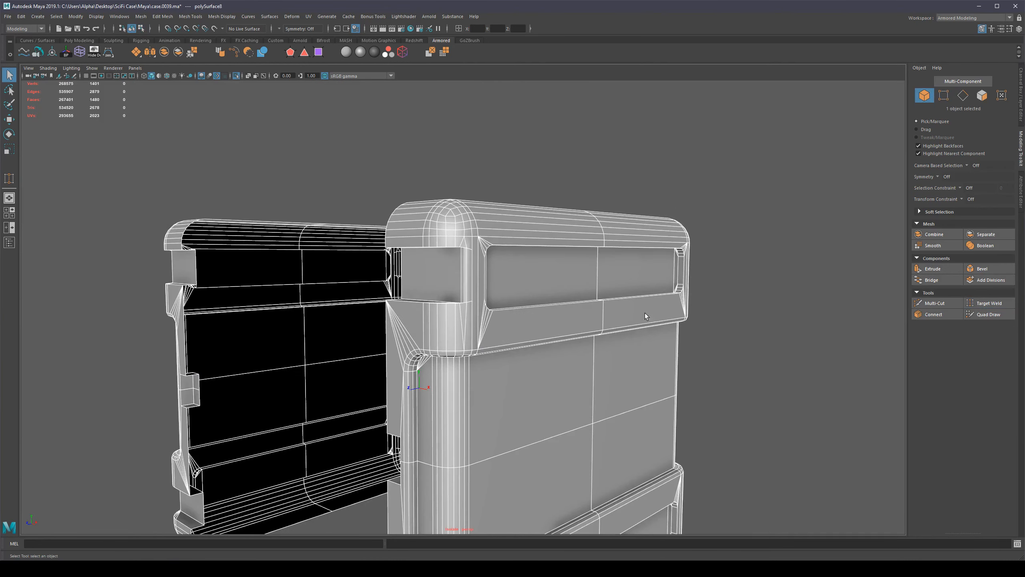
scroll(663, 303, "down", 5)
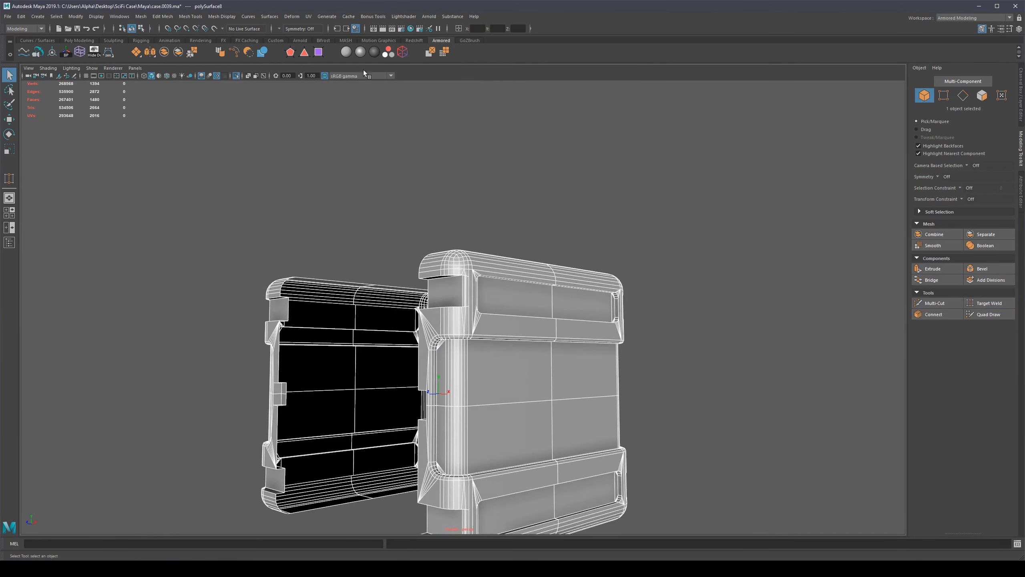
left_click(293, 53)
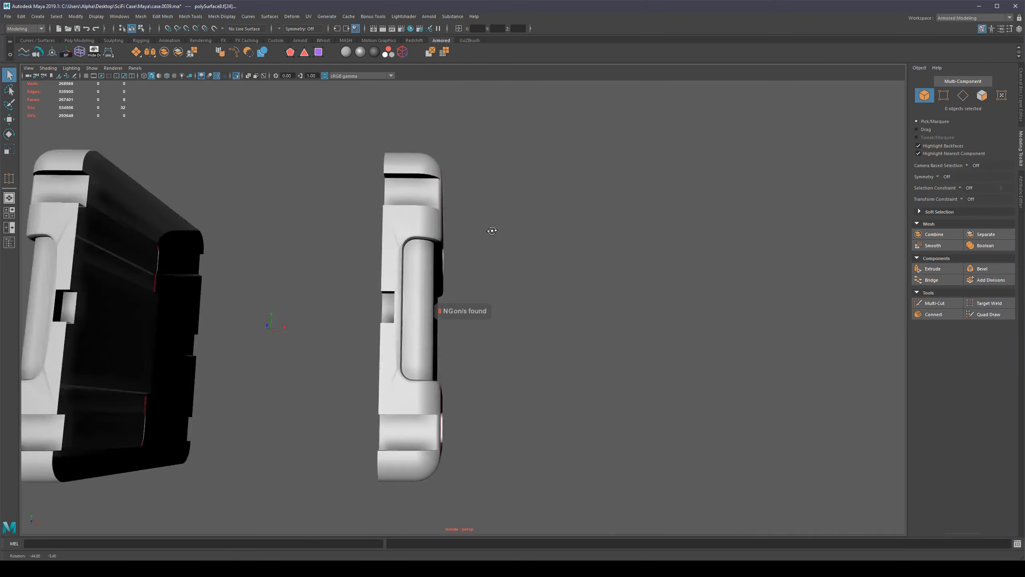
left_click(442, 245)
Target-weld the outer vertices beside the notch's upper and lower corners to the cap's edge line and the band's bottom edge
scroll(412, 175, "up", 4)
middle_click_drag(413, 175, 447, 333, "alt")
scroll(447, 333, "up", 4)
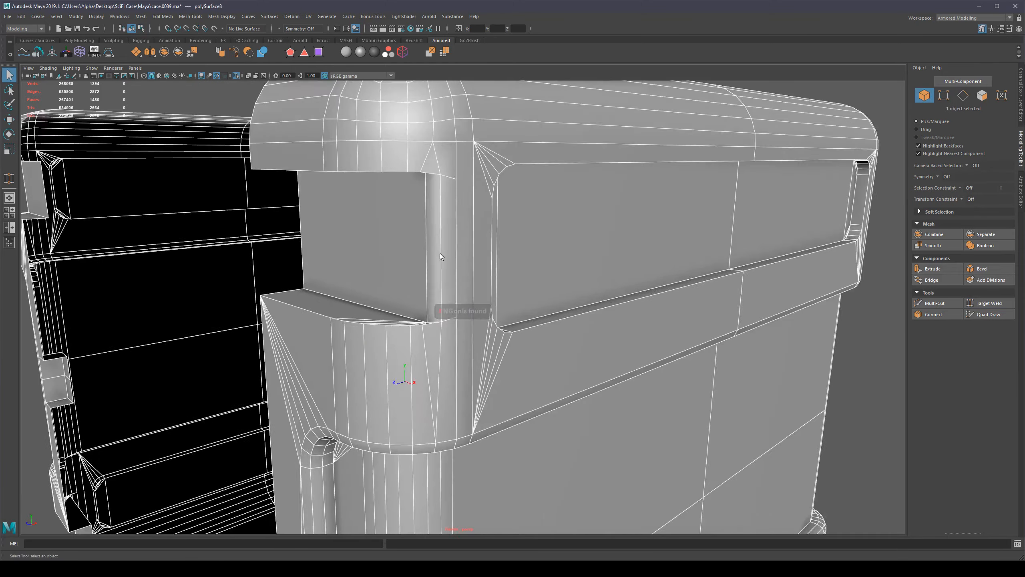
left_click_drag(440, 253, 444, 205, "alt")
key("y")
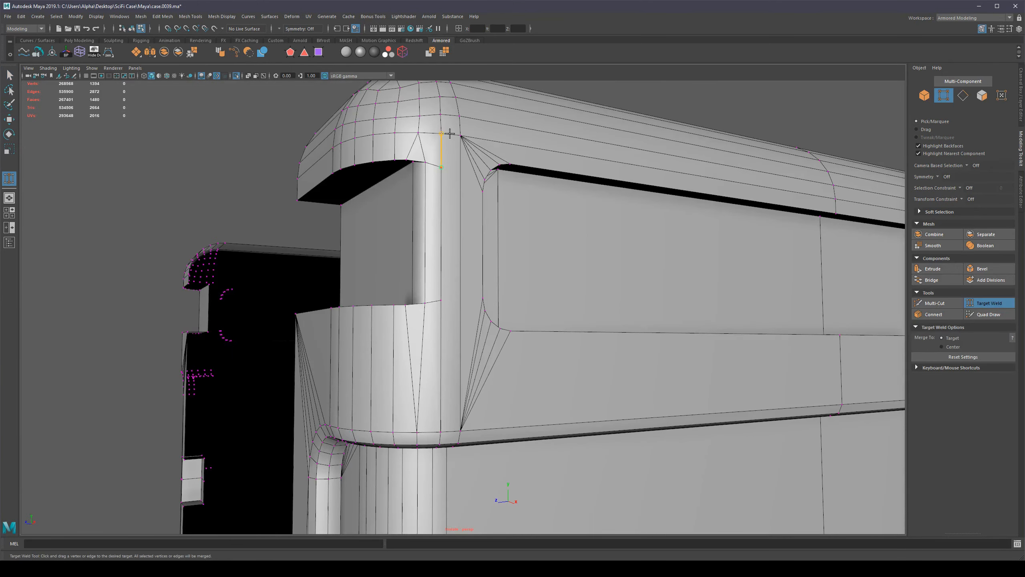
left_click_drag(452, 384, 445, 426)
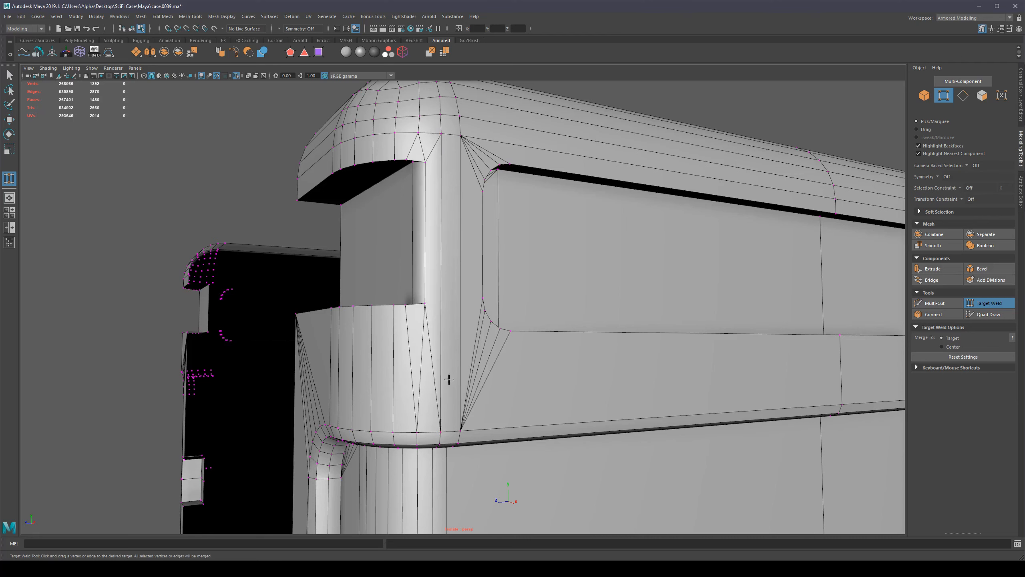
scroll(450, 378, "down", 3)
key("q")
key("F8")
Repeat the mirror to carry the welded notch corners over to the rest of the side shells
scroll(482, 317, "down", 4)
left_click_drag(519, 324, 612, 242, "alt")
key("3")
key("1")
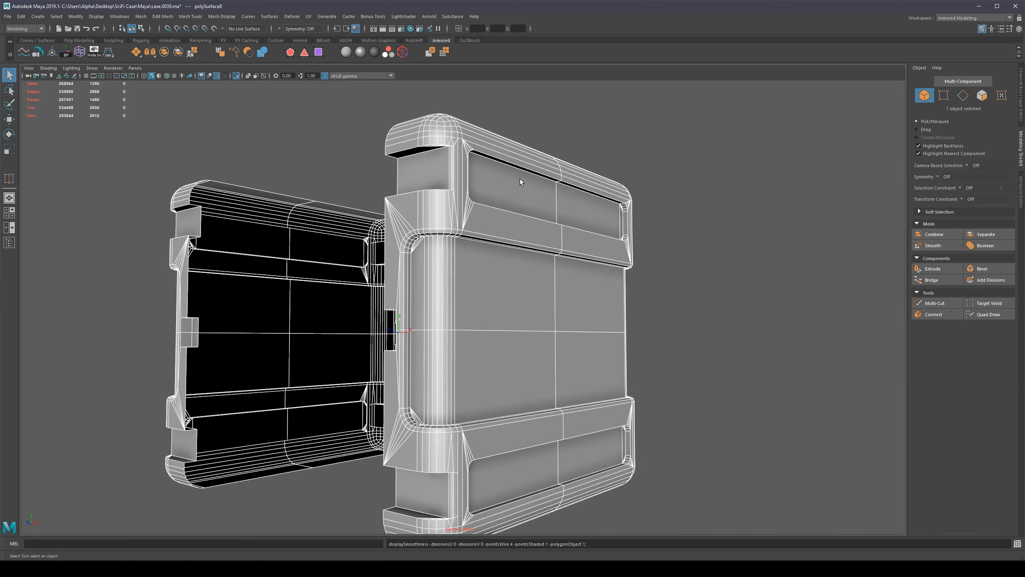
key("g")
Check the mirrored shells for N-gons and save the scene as a new incremental version
left_click_drag(390, 98, 469, 242, "alt")
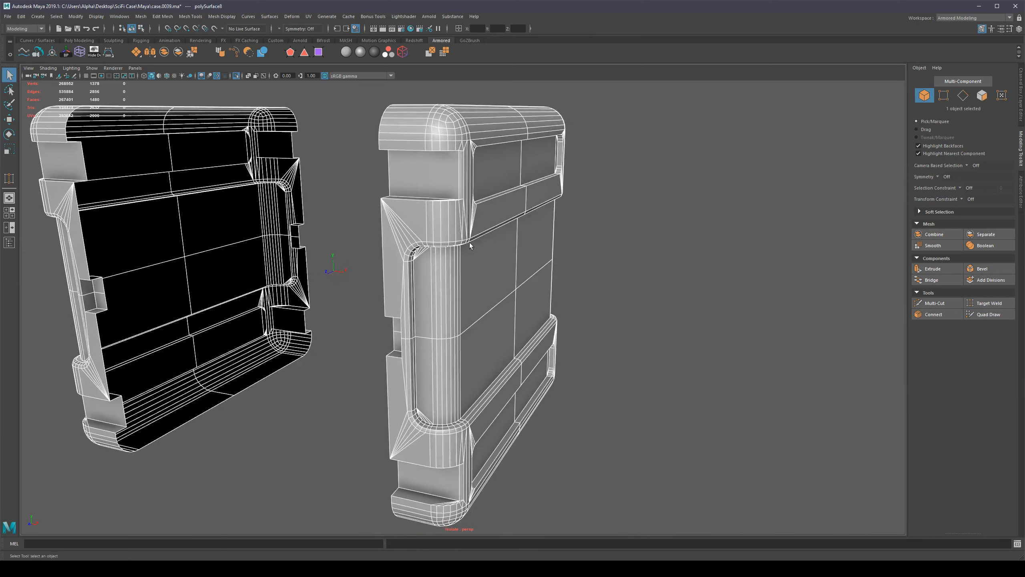
right_click_drag(470, 242, 404, 269, "alt")
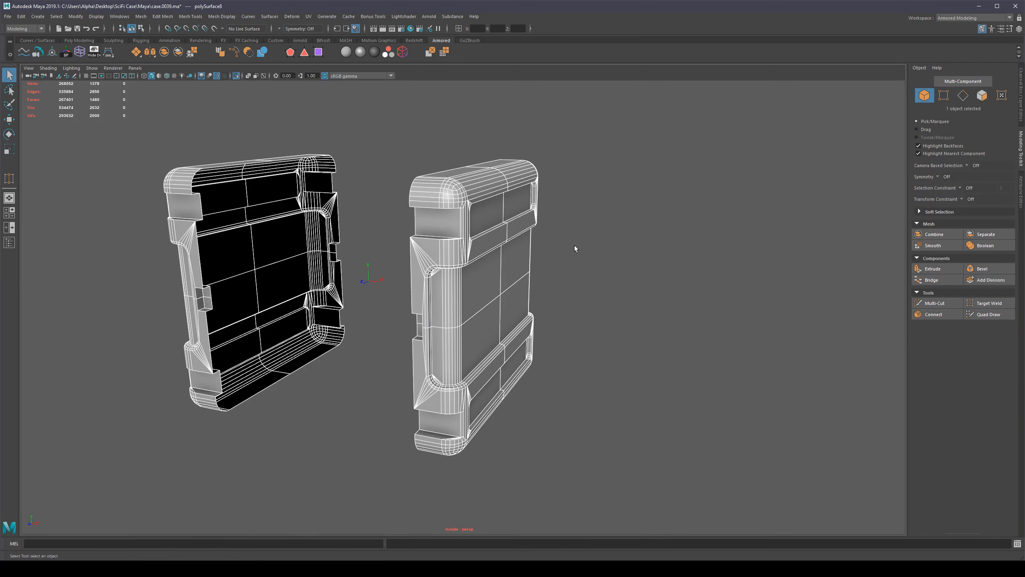
left_click_drag(436, 242, 454, 297, "alt")
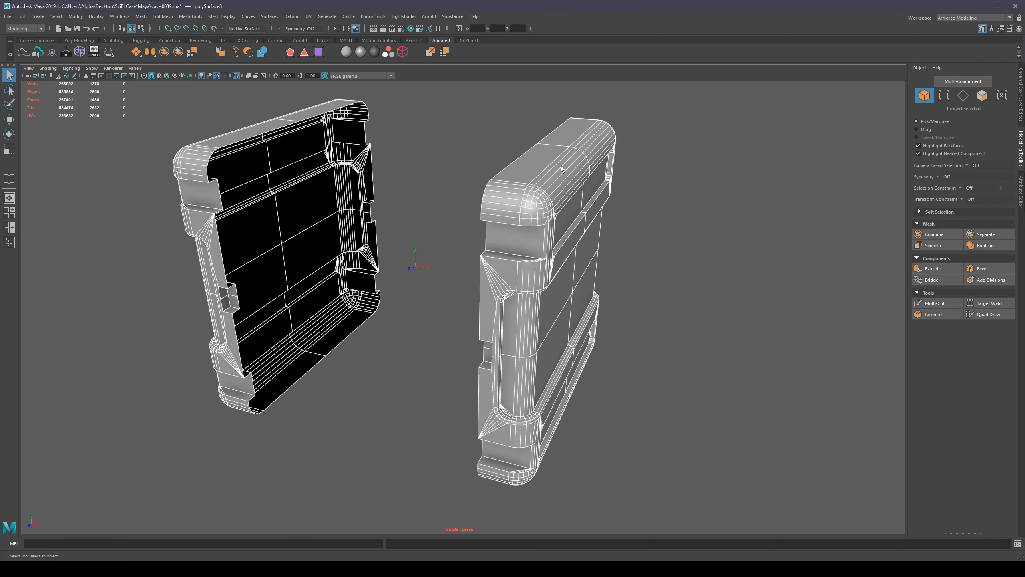
left_click(288, 54)
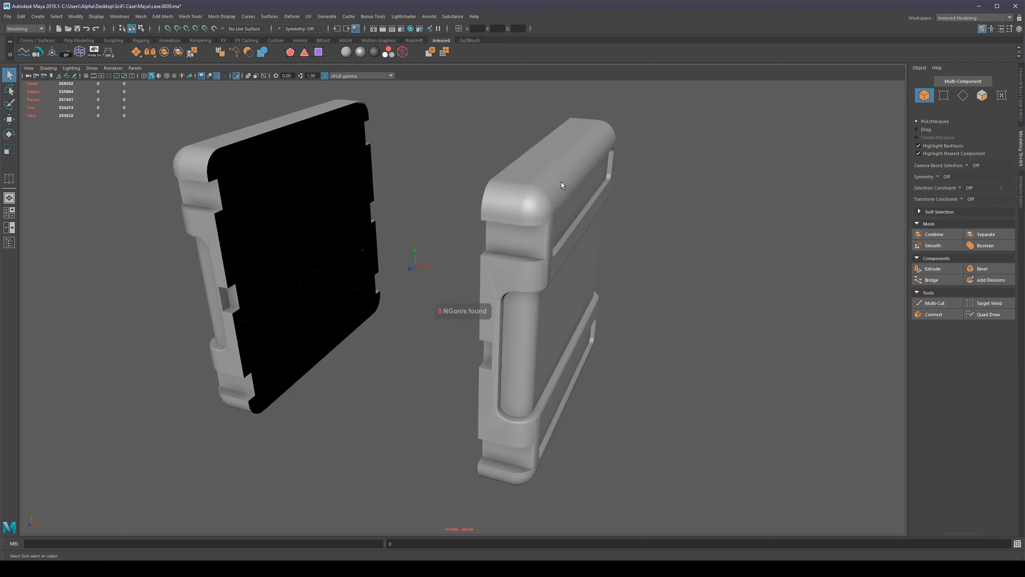
middle_click_drag(643, 222, 585, 242, "alt")
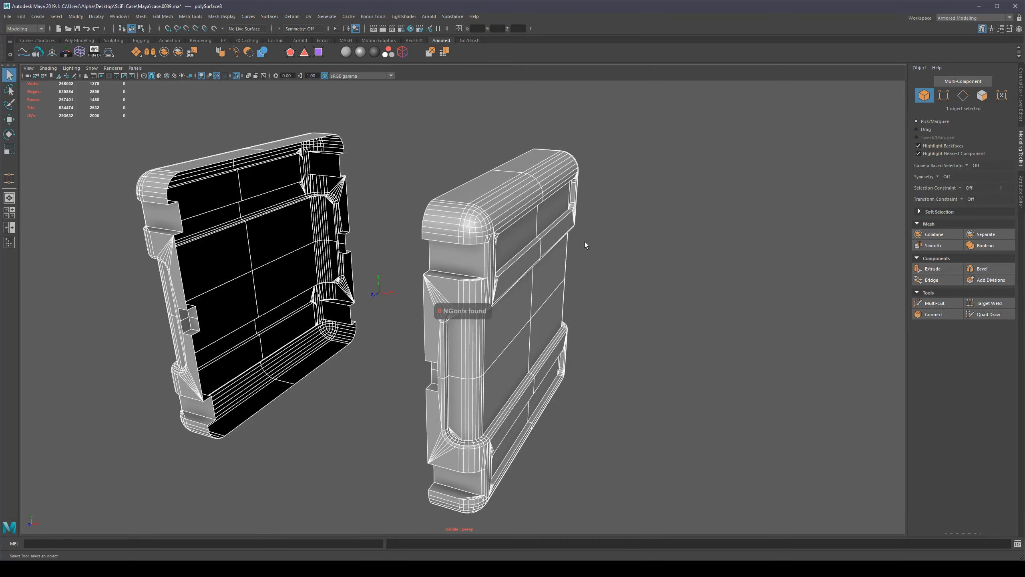
middle_click_drag(484, 229, 446, 245, "alt")
key("ctrl+alt+s")
Examine the cleaned-up wireframe of the side shell around its top cap, notch and rounded corners
left_click_drag(446, 245, 470, 220, "alt")
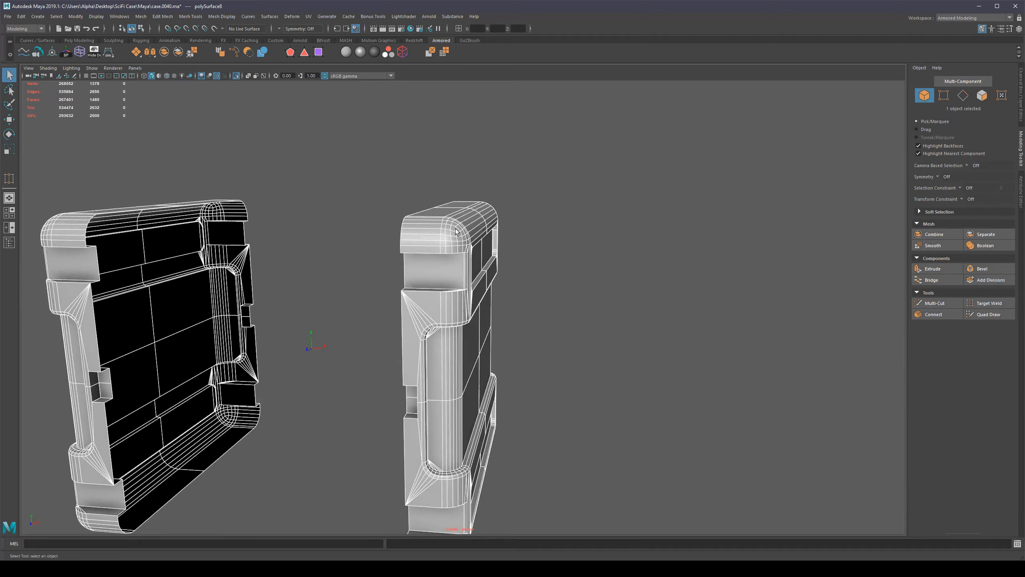
right_click_drag(470, 220, 513, 210, "alt")
left_click_drag(513, 209, 604, 217, "alt")
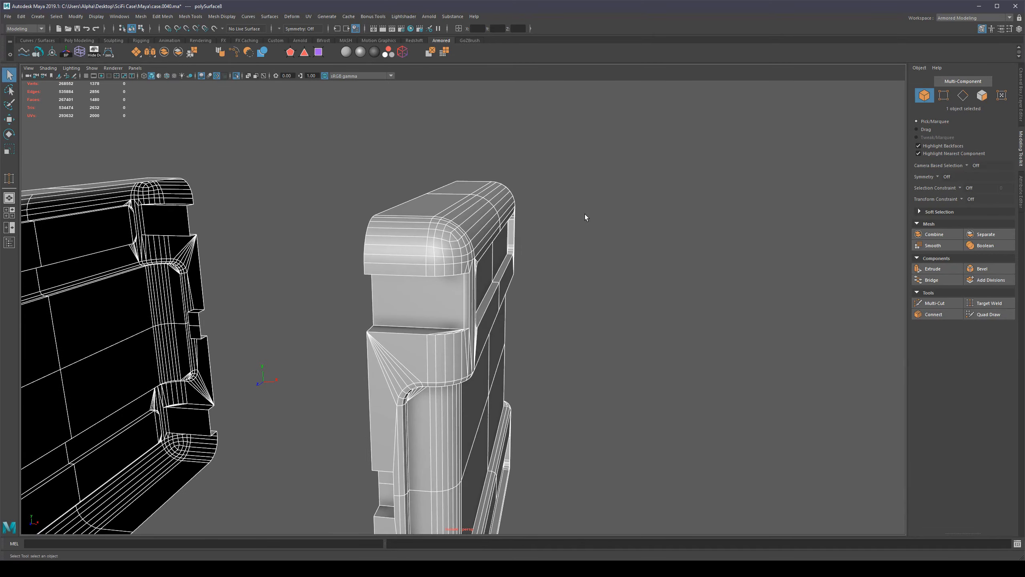
scroll(435, 185, "up", 3)
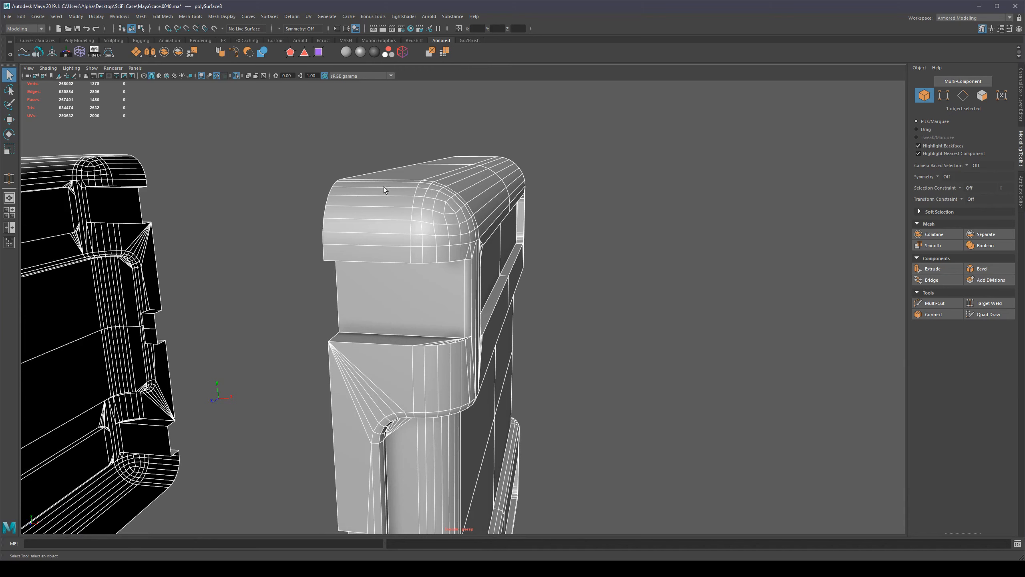
scroll(531, 197, "down", 5)
left_click_drag(530, 197, 490, 276, "alt")
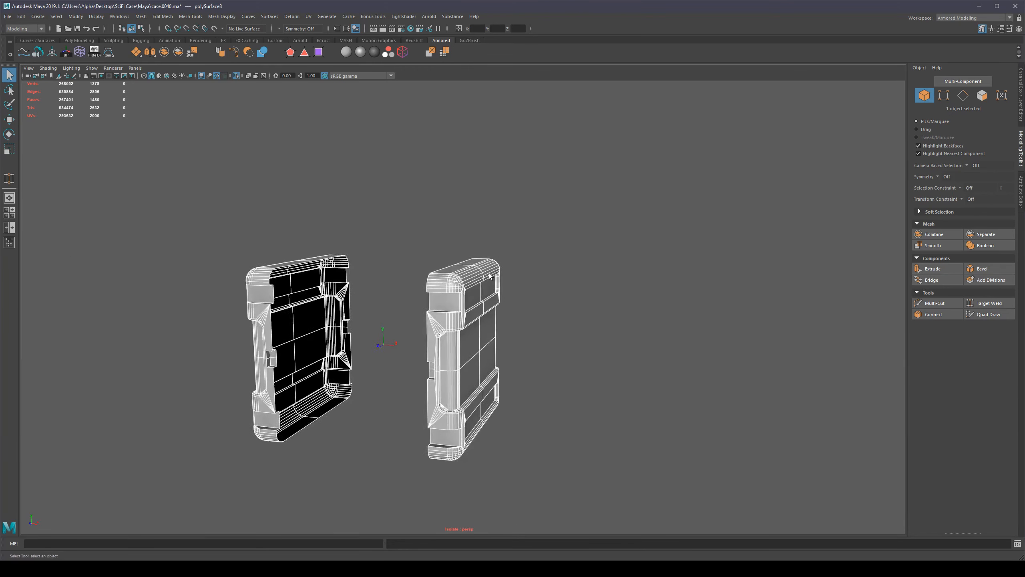
right_click_drag(489, 276, 589, 271, "alt")
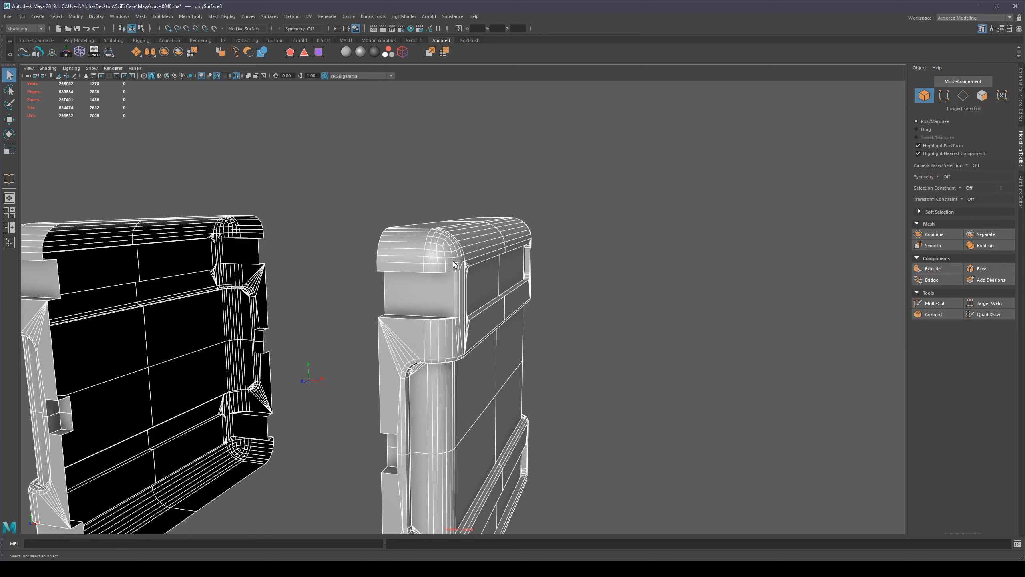
left_click_drag(481, 223, 600, 233, "alt")
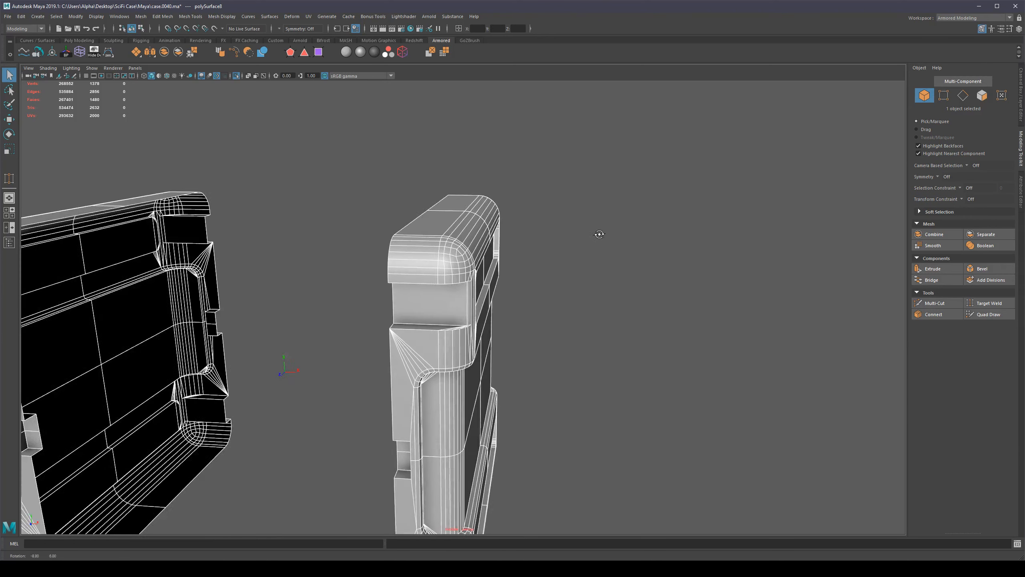
Bring back the full case and examine the shading and silhouette of the side shell's upper corner around the latch
scroll(530, 261, "up", 3)
left_click_drag(492, 226, 599, 228, "alt")
key("ctrl+1")
left_click(598, 228)
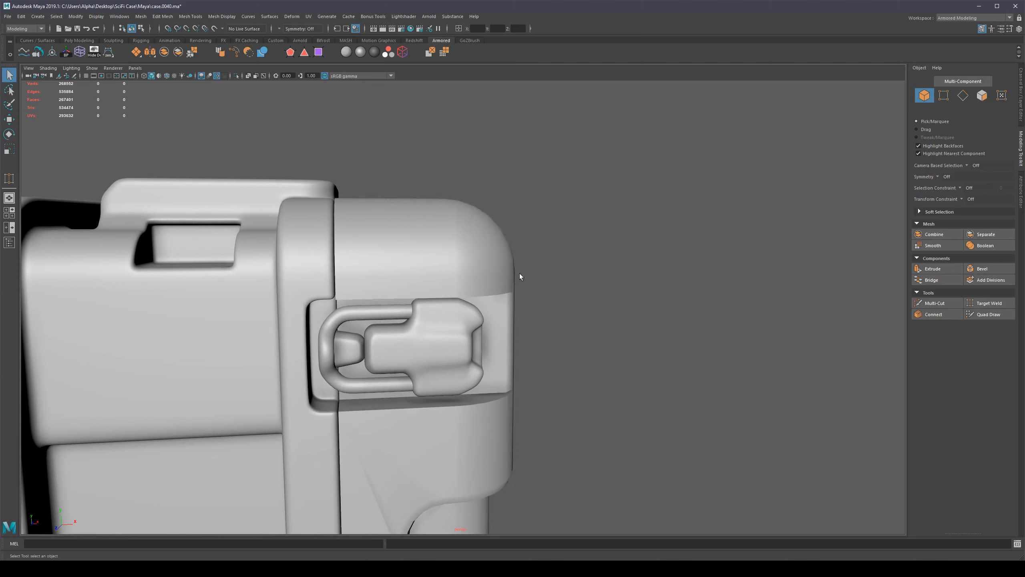
scroll(525, 268, "down", 5)
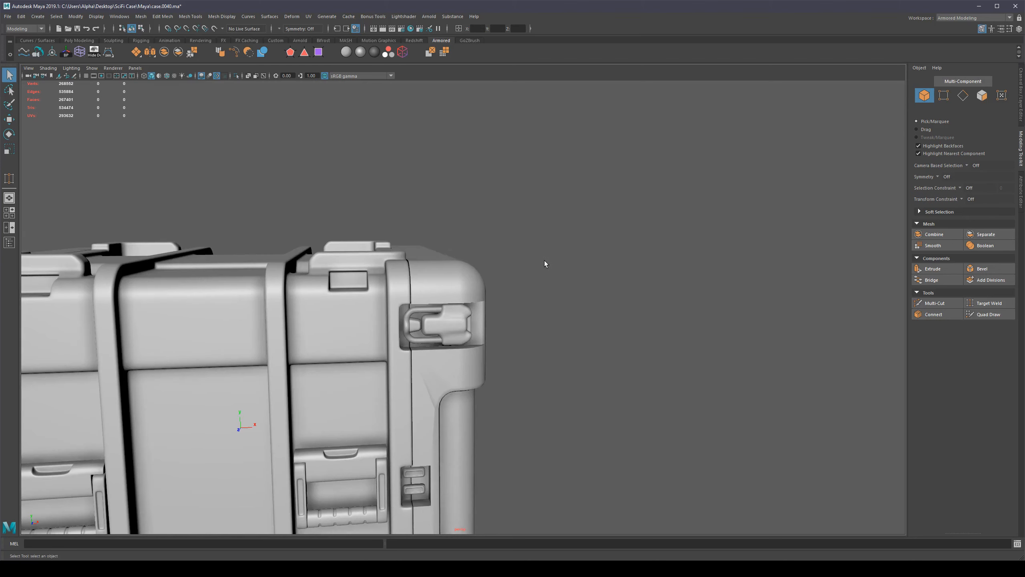
scroll(518, 246, "up", 2)
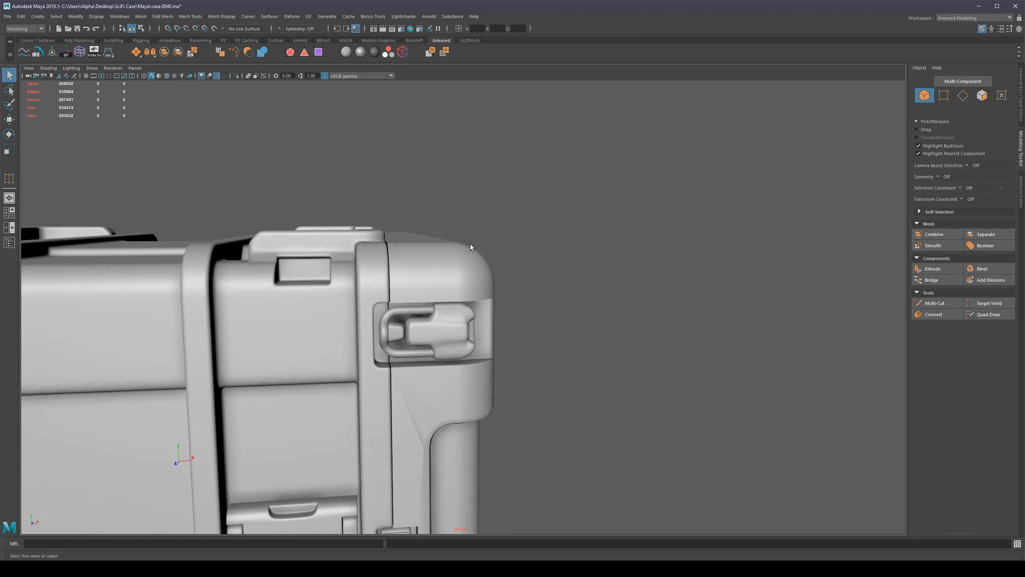
left_click_drag(468, 248, 473, 246, "alt")
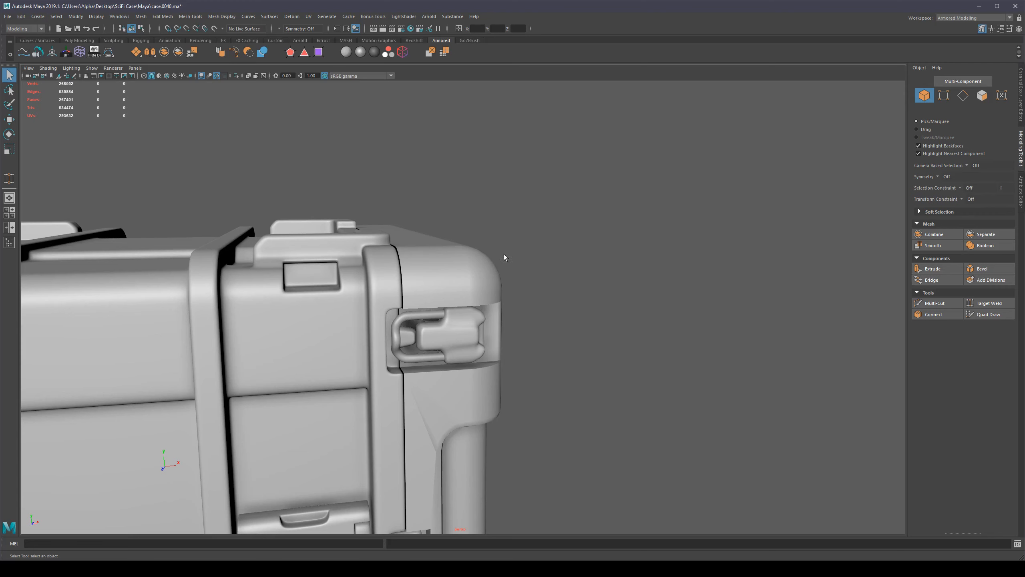
right_click_drag(514, 260, 492, 273, "alt")
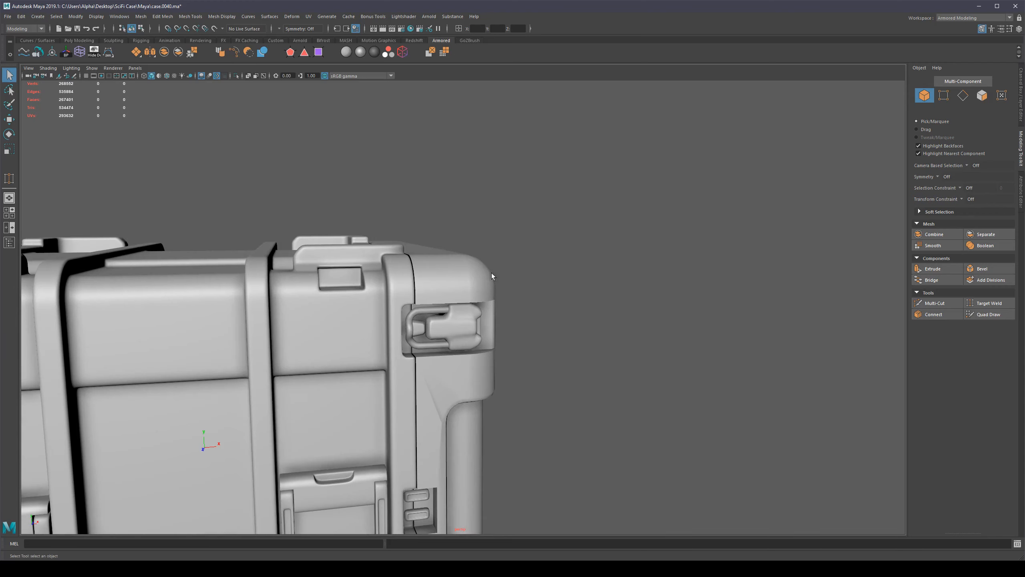
Isolate the side shells and examine the edge density on the top cap's rounded corner
left_click(471, 276)
key("ctrl+1")
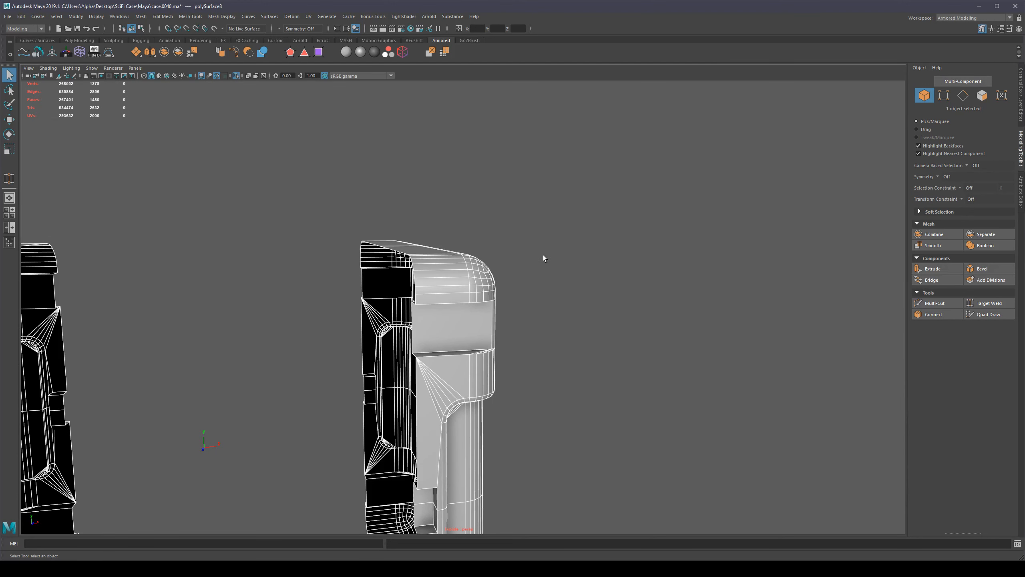
left_click_drag(545, 256, 547, 282, "alt")
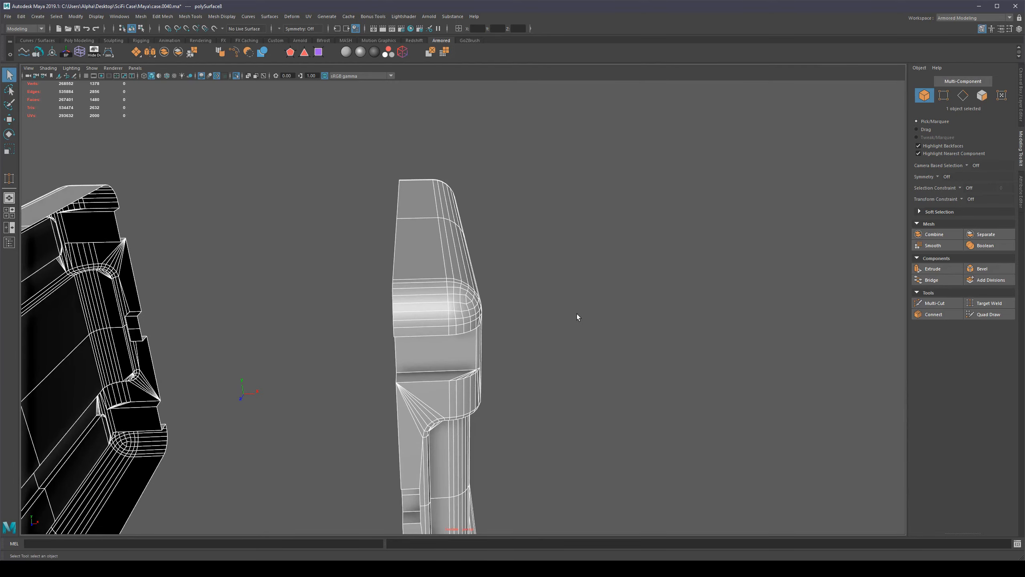
left_click_drag(590, 320, 444, 308, "alt")
right_click_drag(440, 306, 480, 303, "alt")
left_click(636, 258)
left_click(439, 268)
left_click_drag(436, 266, 492, 279, "alt")
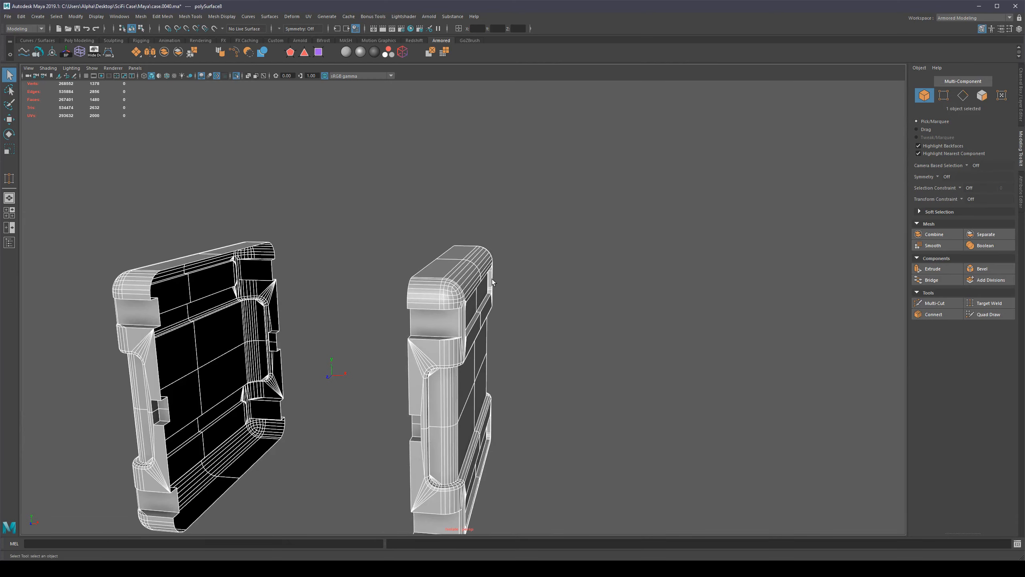
middle_click_drag(493, 282, 500, 265, "alt")
right_click_drag(500, 276, 569, 286, "alt")
middle_click_drag(509, 274, 512, 336, "alt")
right_click_drag(424, 299, 477, 293, "alt")
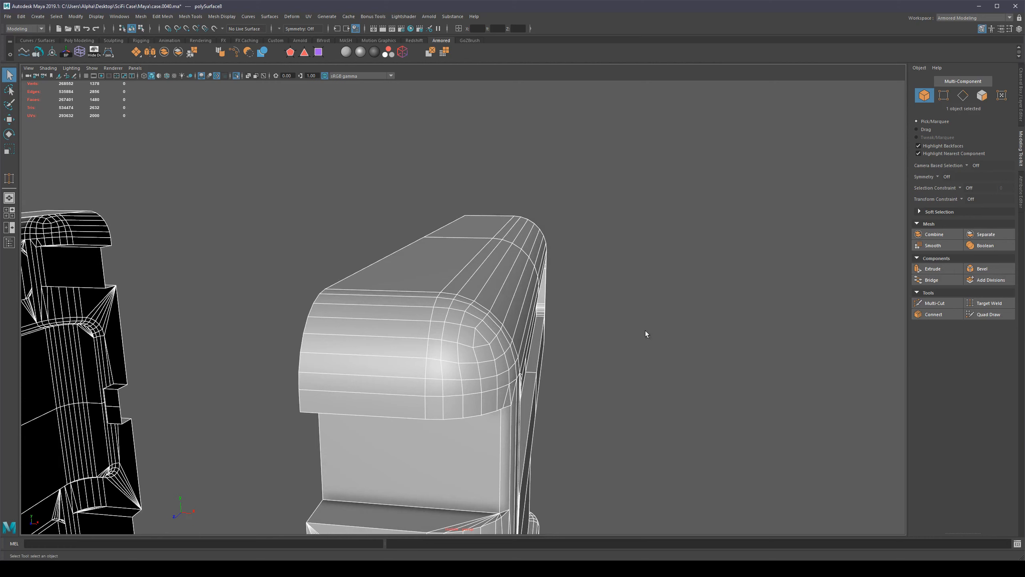
left_click_drag(452, 351, 478, 348, "alt")
right_click_drag(561, 351, 519, 321, "alt")
Show the full case again and compare the side shells with smooth preview on and off
key("ctrl+1")
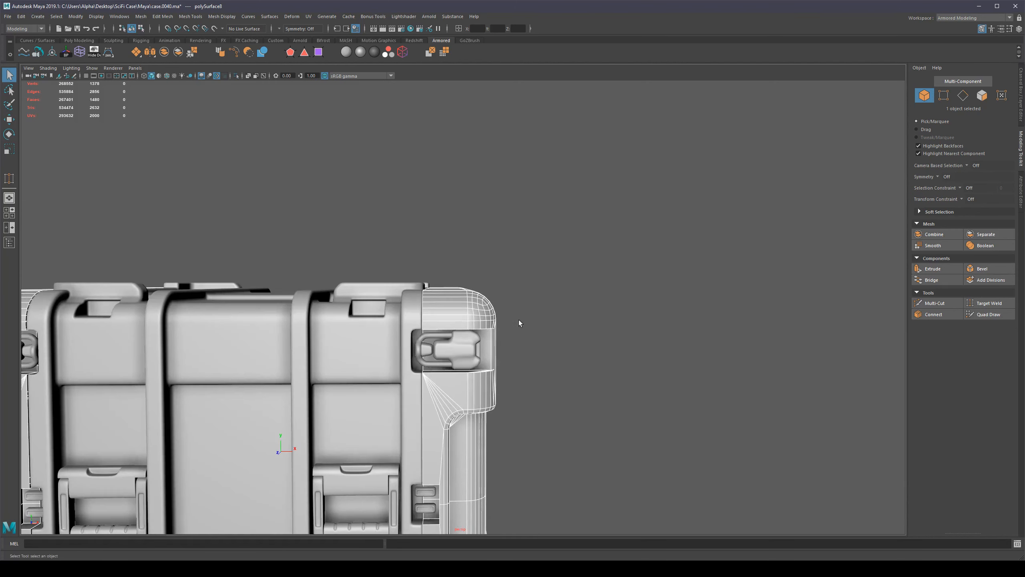
middle_click_drag(519, 320, 590, 270, "alt")
right_click_drag(591, 271, 538, 280, "alt")
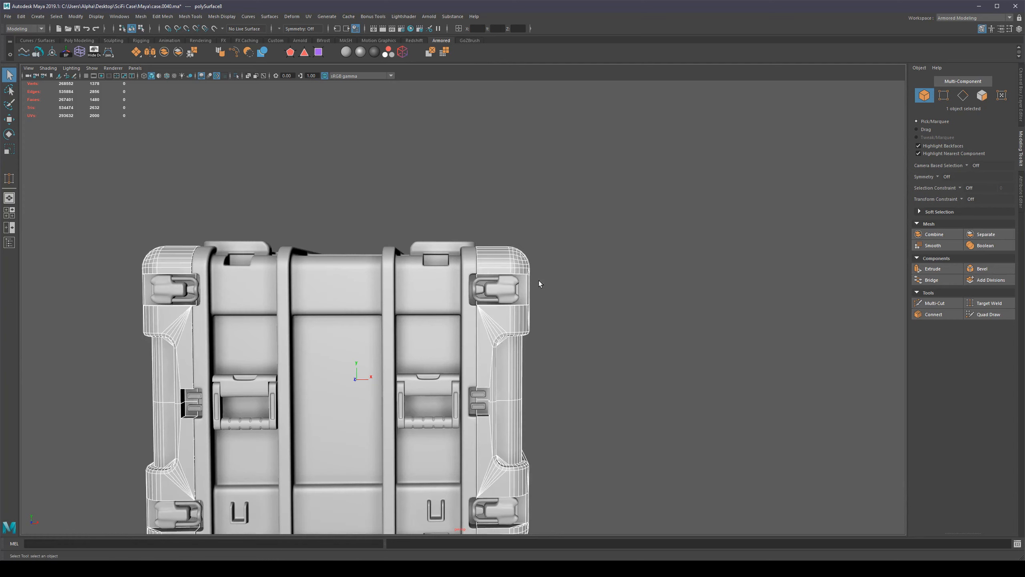
left_click(622, 244)
right_click_drag(622, 244, 518, 257, "alt")
left_click(505, 271)
key("3")
left_click(567, 285)
left_click(504, 272)
key("1")
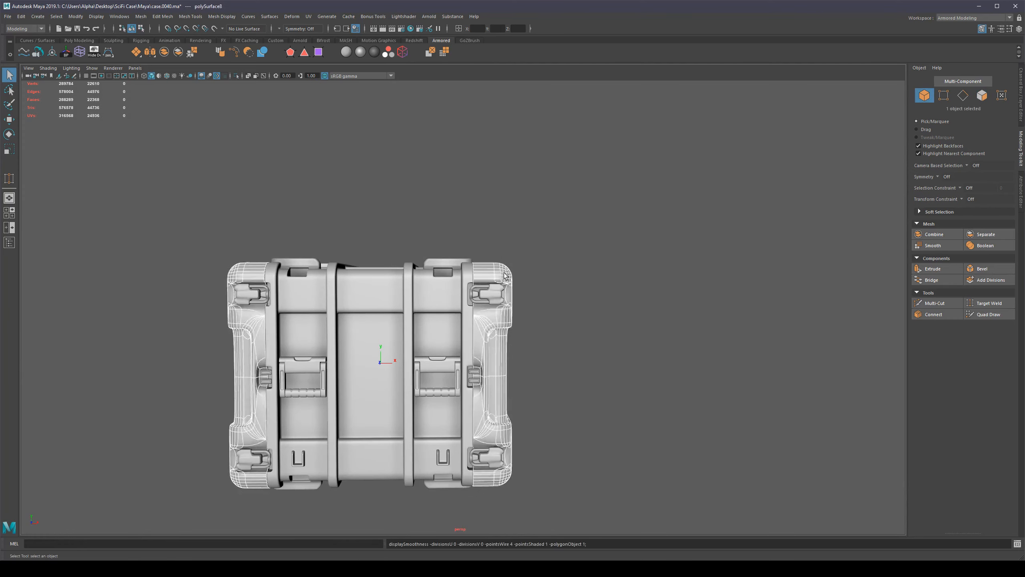
Examine the unsmoothed side shells on the full case from the front for visible faceting
left_click(548, 286)
left_click_drag(548, 286, 543, 285, "alt")
right_click_drag(514, 275, 548, 287, "alt")
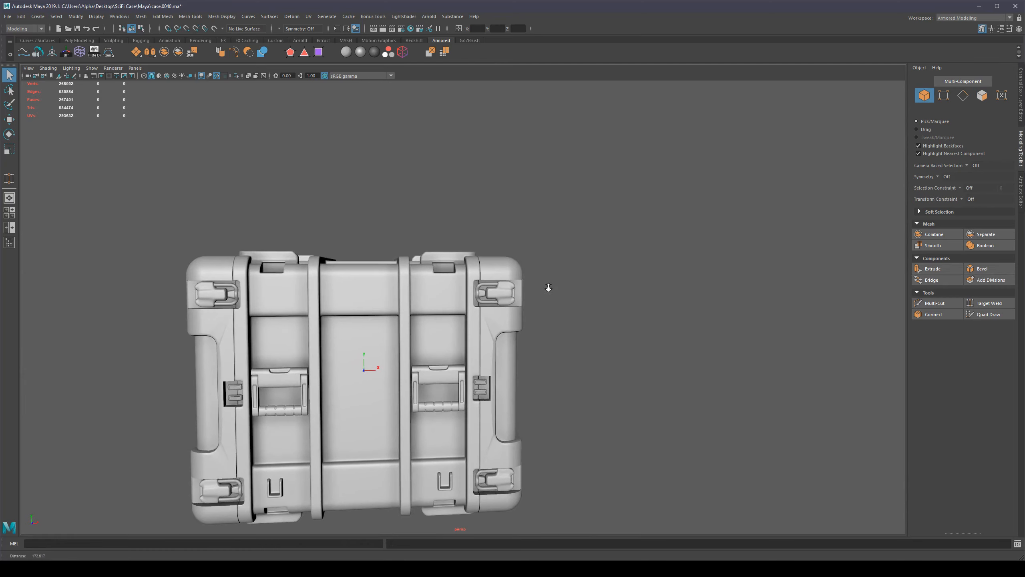
middle_click_drag(549, 287, 620, 245, "alt")
left_click_drag(620, 246, 621, 261, "alt")
right_click_drag(621, 260, 642, 261, "alt")
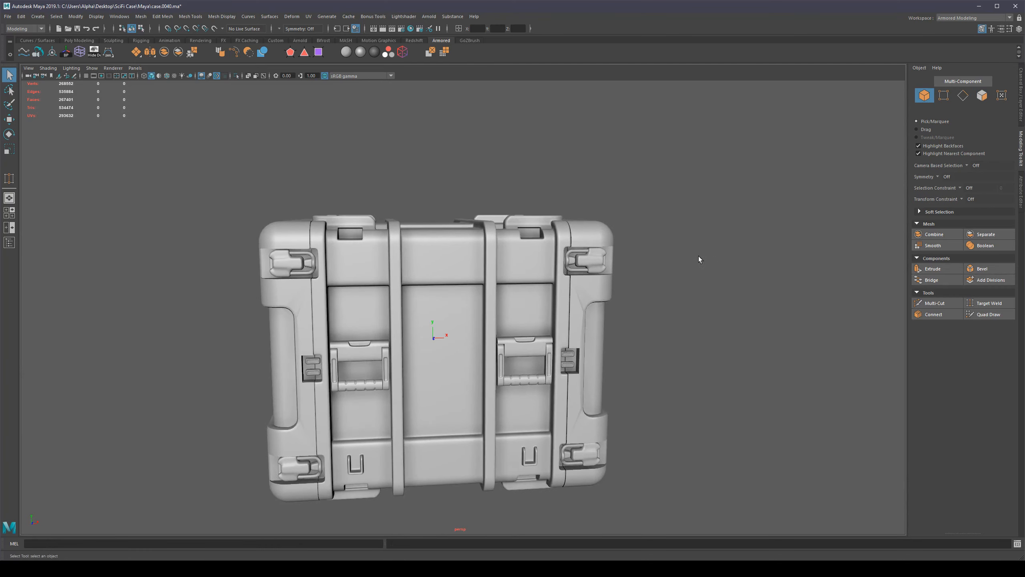
middle_click_drag(648, 237, 520, 252, "alt")
right_click_drag(521, 253, 572, 254, "alt")
Isolate the side shell and collapse the edge ring running along the top cap and its rounded corner
left_click(513, 234)
left_click_drag(587, 183, 515, 196, "alt")
key("ctrl+1")
middle_click_drag(515, 197, 447, 262, "alt")
right_click_drag(447, 263, 497, 272, "alt")
left_click_drag(378, 299, 404, 320, "alt")
right_click_drag(404, 319, 402, 275)
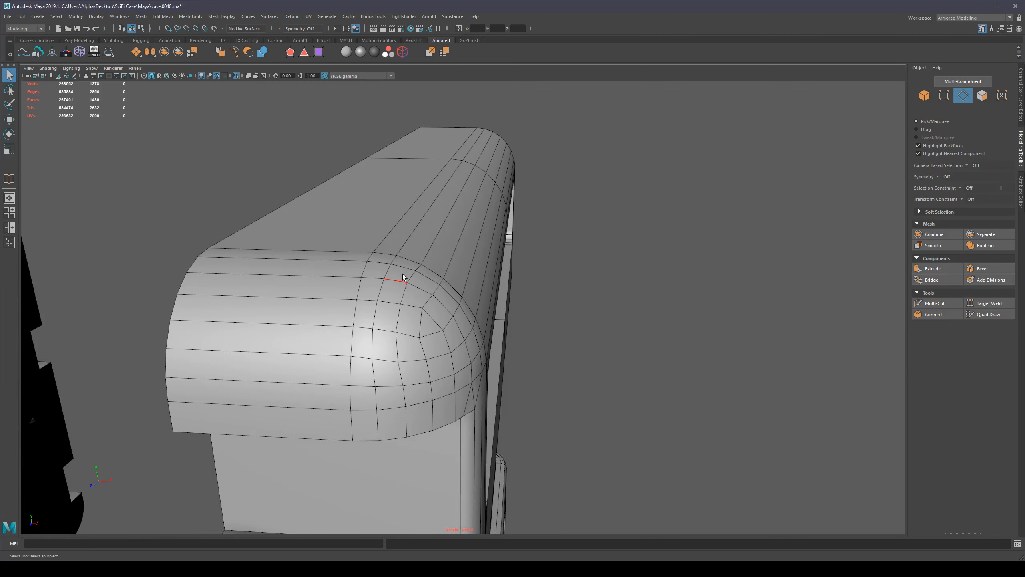
double_click(395, 279)
left_click_drag(620, 285, 572, 200, "alt")
right_click_drag(523, 210, 577, 186, "shift")
left_click_drag(463, 260, 502, 283, "alt")
right_click_drag(502, 283, 537, 311, "alt")
middle_click_drag(501, 309, 476, 352, "alt")
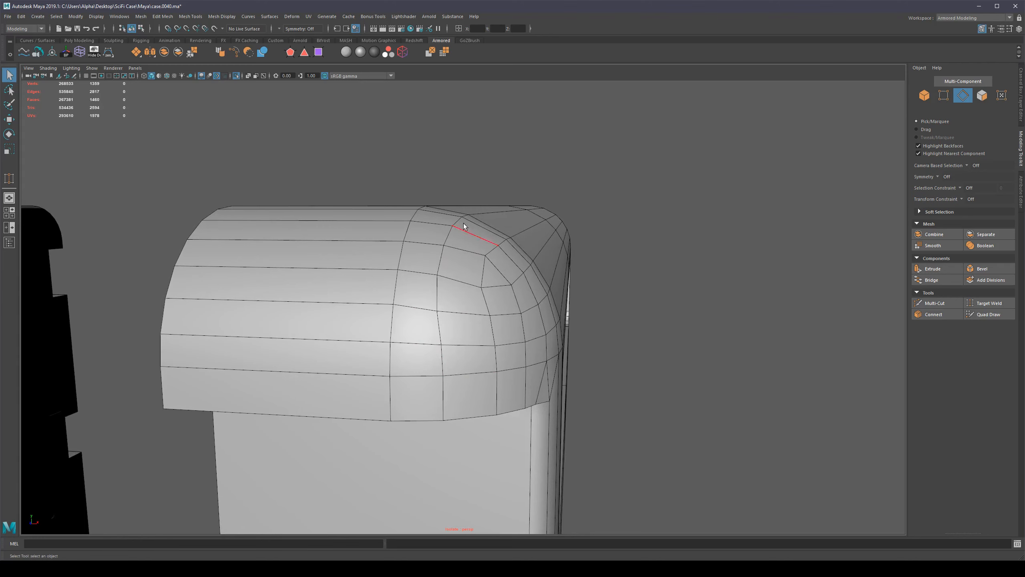
Compare the cap's rounded corner with and without the edge-ring collapse by undoing and restoring it
left_click_drag(463, 223, 467, 240, "alt")
double_click(456, 307)
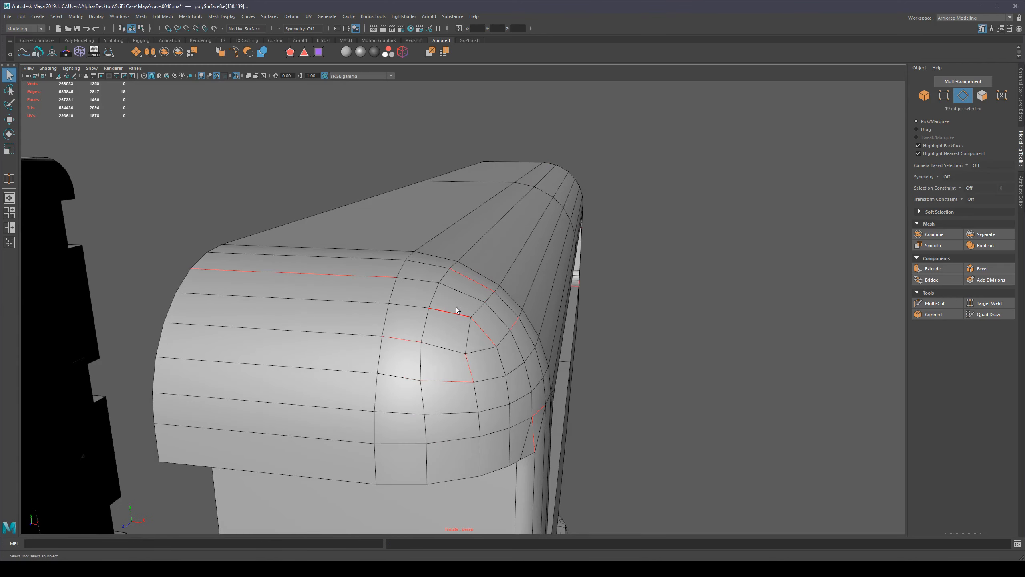
left_click_drag(461, 303, 520, 256, "alt")
key("ctrl+b")
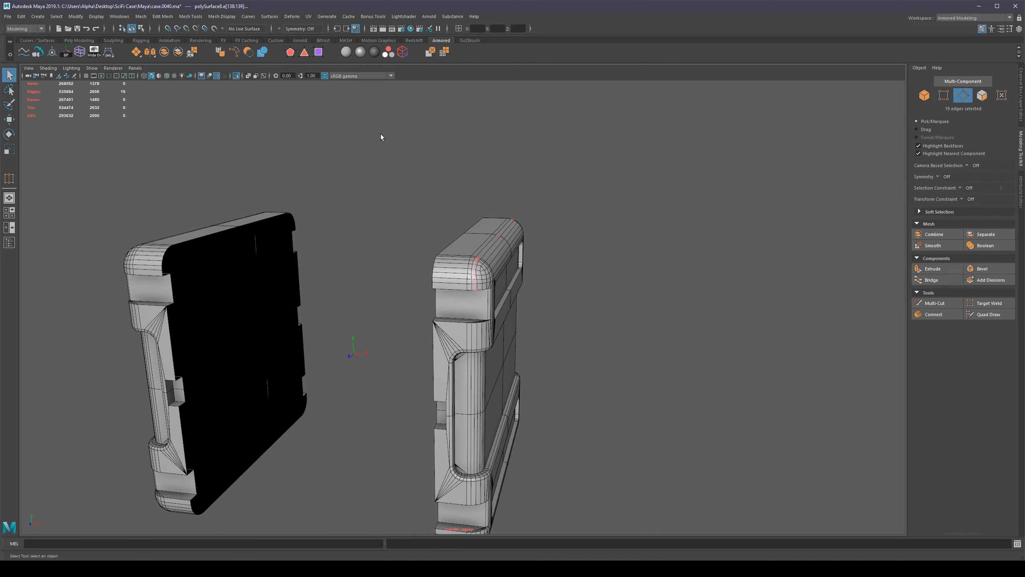
right_click_drag(496, 228, 605, 205, "alt")
middle_click_drag(605, 205, 563, 250, "alt")
right_click_drag(433, 230, 613, 213, "alt")
key("ctrl+z")
Collapse a second, partial ring of edges along the rounded top cap beside its corner
left_click_drag(513, 225, 284, 228, "alt")
double_click(234, 191)
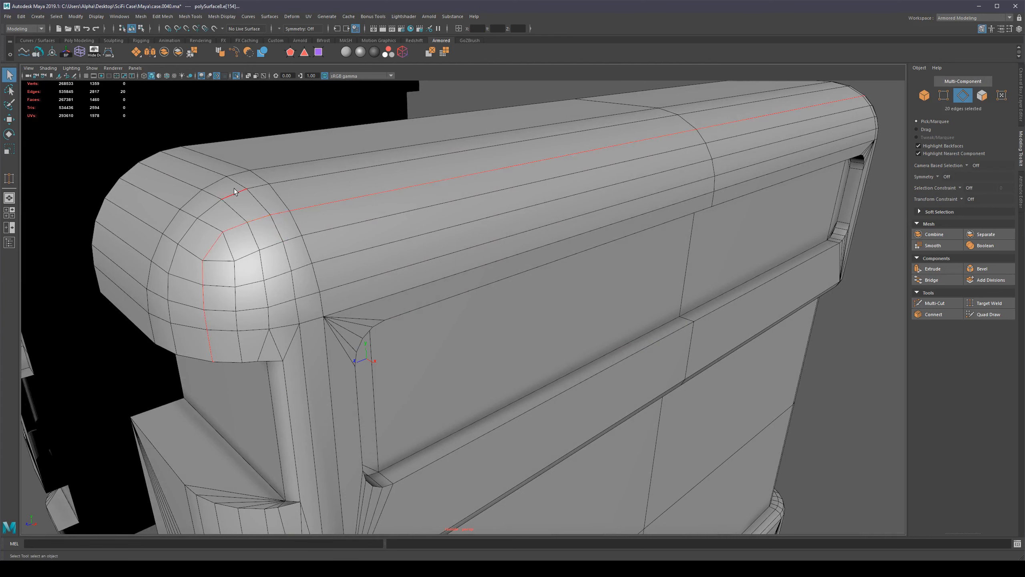
left_click(257, 218)
double_click(417, 208, "shift")
key("ctrl+shift+c")
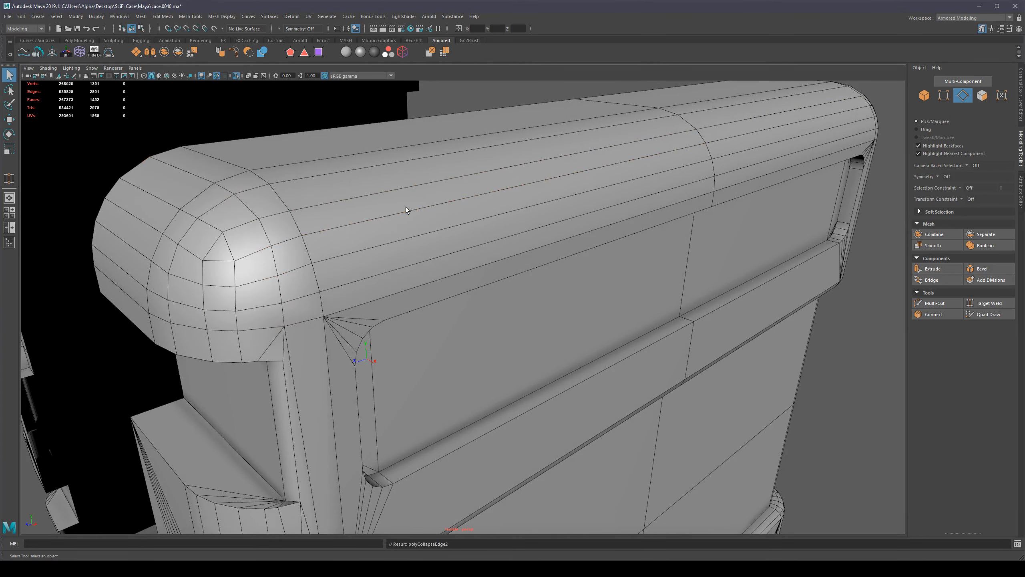
Collapse another partial edge ring around the cap's rounded corner and mirror the reduced mesh to the rest of the side shells
left_click_drag(324, 271, 268, 283, "alt")
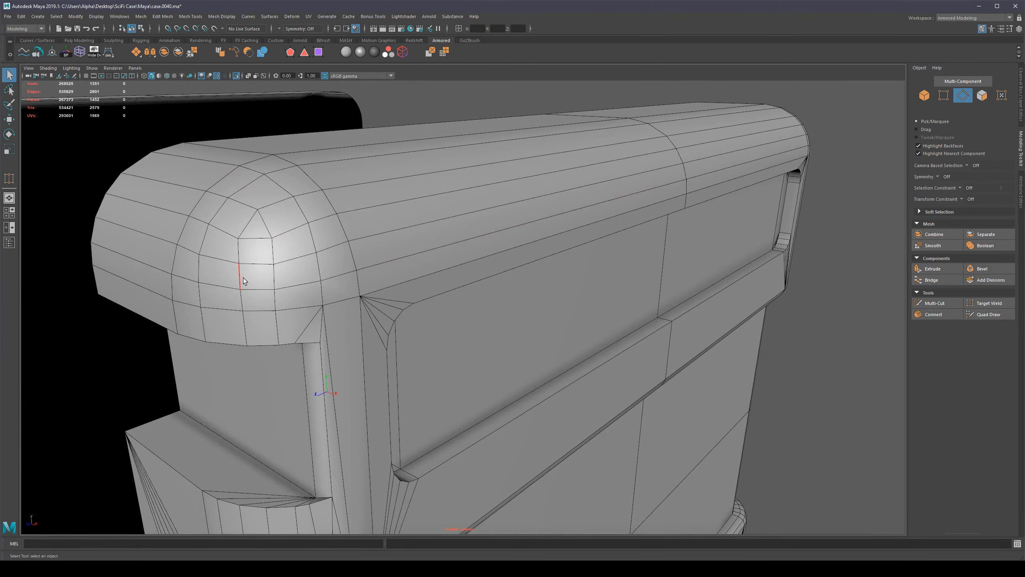
left_click(243, 280)
double_click(277, 278, "shift")
key("ctrl+shift+c")
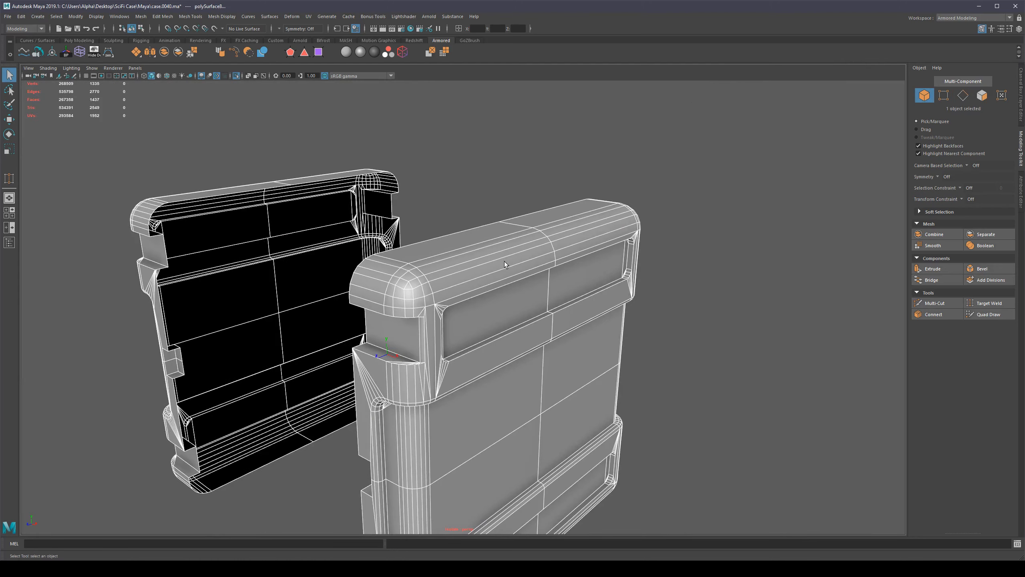
left_click_drag(522, 253, 453, 190, "alt")
right_click_drag(453, 190, 254, 174, "alt")
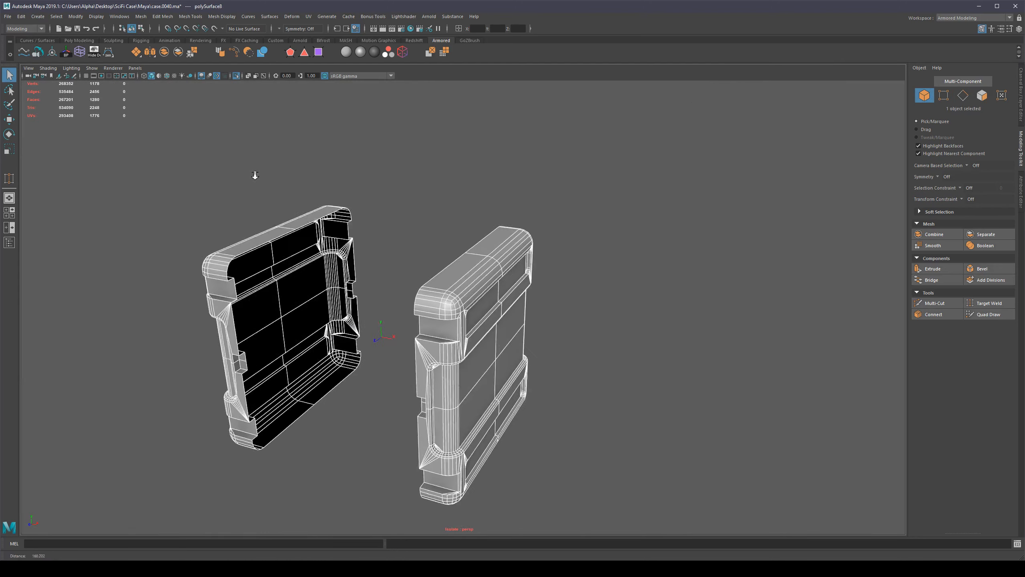
Examine the reduced wireframe of the mirrored side shells, especially around the top cap's rounded corner
left_click_drag(254, 174, 407, 239, "alt")
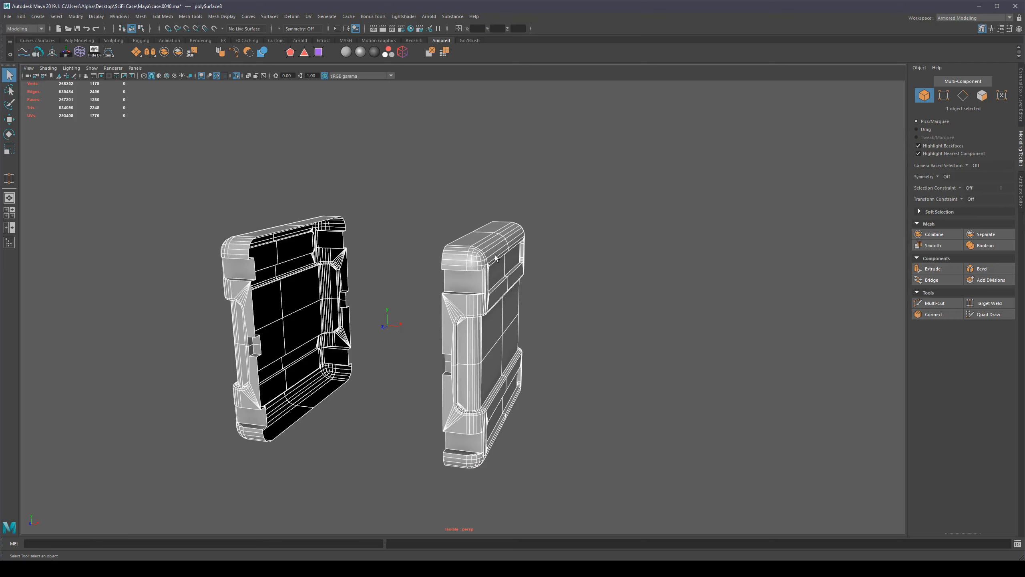
scroll(485, 245, "up", 4)
left_click_drag(486, 245, 516, 246, "alt")
scroll(490, 240, "down", 3)
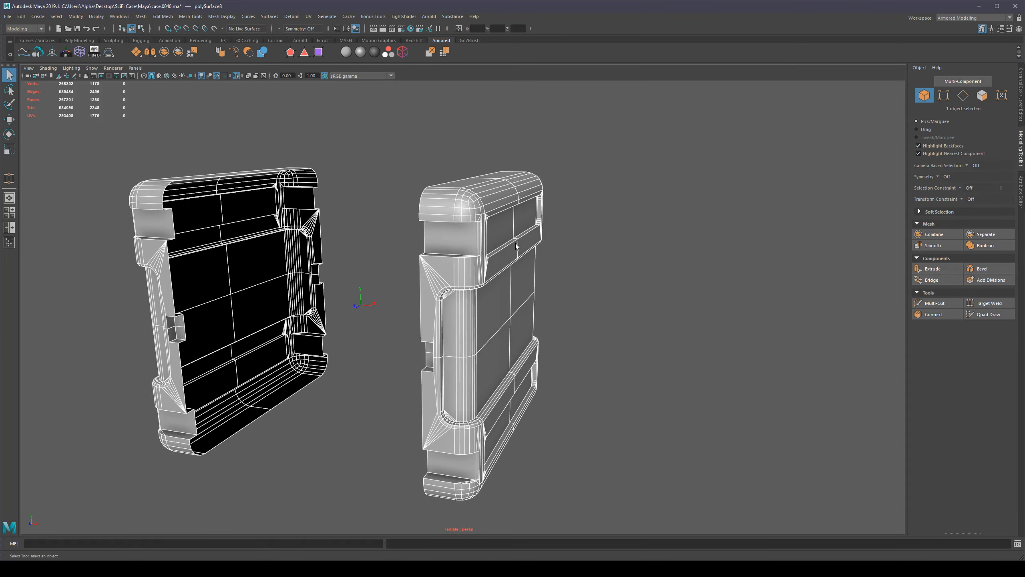
left_click_drag(543, 208, 550, 213, "alt")
right_click_drag(445, 193, 527, 160, "alt")
middle_click_drag(527, 161, 505, 275, "alt")
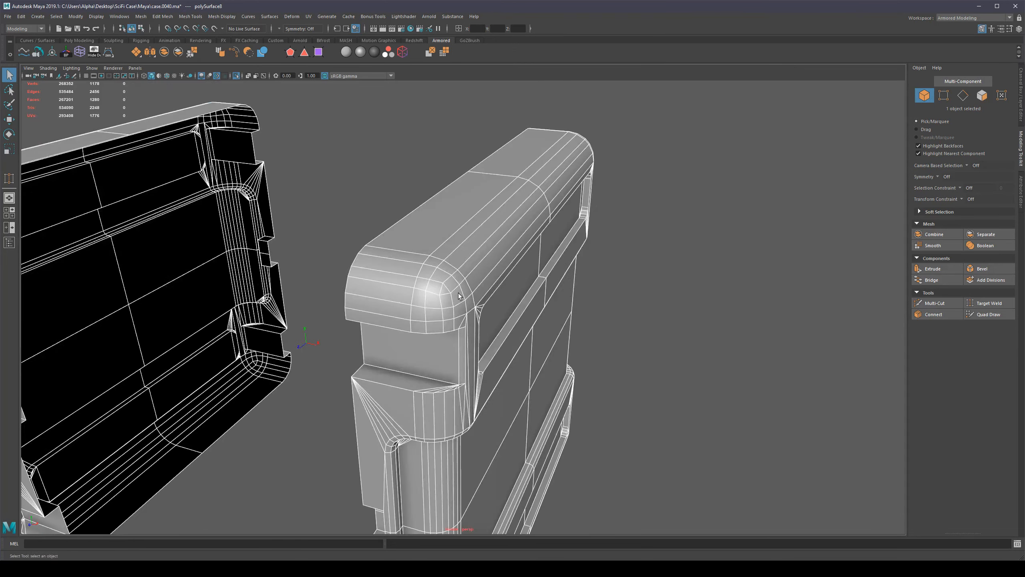
left_click_drag(436, 296, 477, 276, "alt")
right_click_drag(622, 265, 566, 274, "alt")
Show the full case and examine the reduced side shell's corner silhouette and the shading around its side recess
key("ctrl+1")
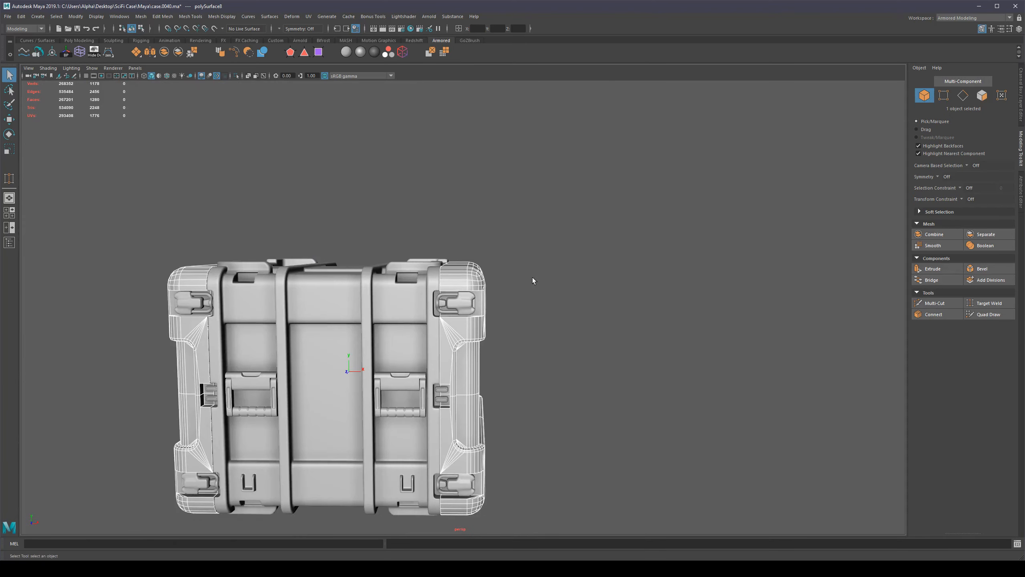
mouse_move(532, 277)
left_mouse_down("alt")
mouse_move(515, 281)
mouse_move(537, 288)
left_mouse_up("alt")
left_click(540, 276)
scroll(500, 277, "up", 3)
right_click_drag(515, 282, 675, 379, "alt")
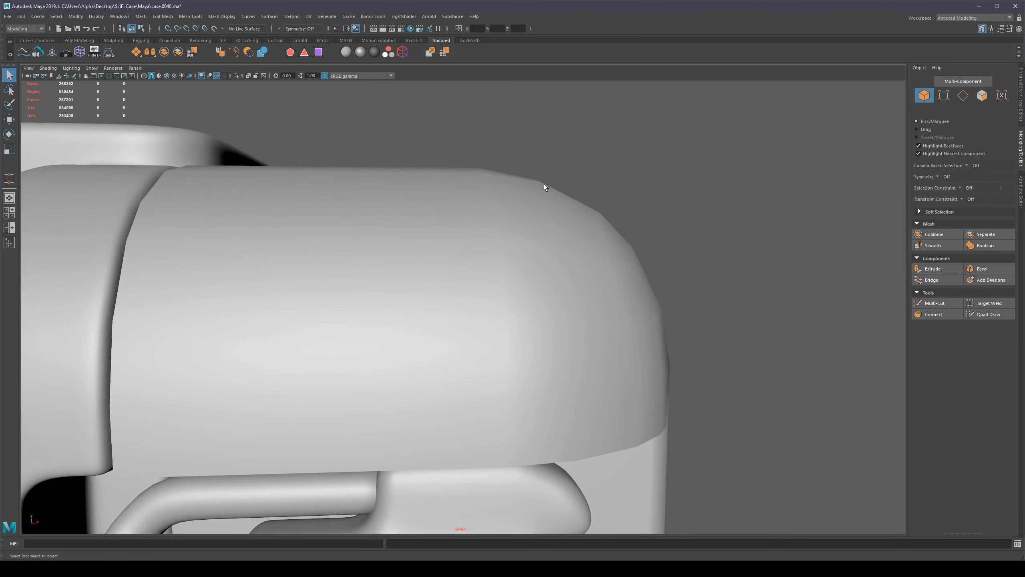
right_click_drag(628, 241, 585, 304, "alt")
mouse_move(497, 270)
left_mouse_down("alt")
mouse_move(493, 242)
mouse_move(494, 269)
left_mouse_up("alt")
left_click(473, 279)
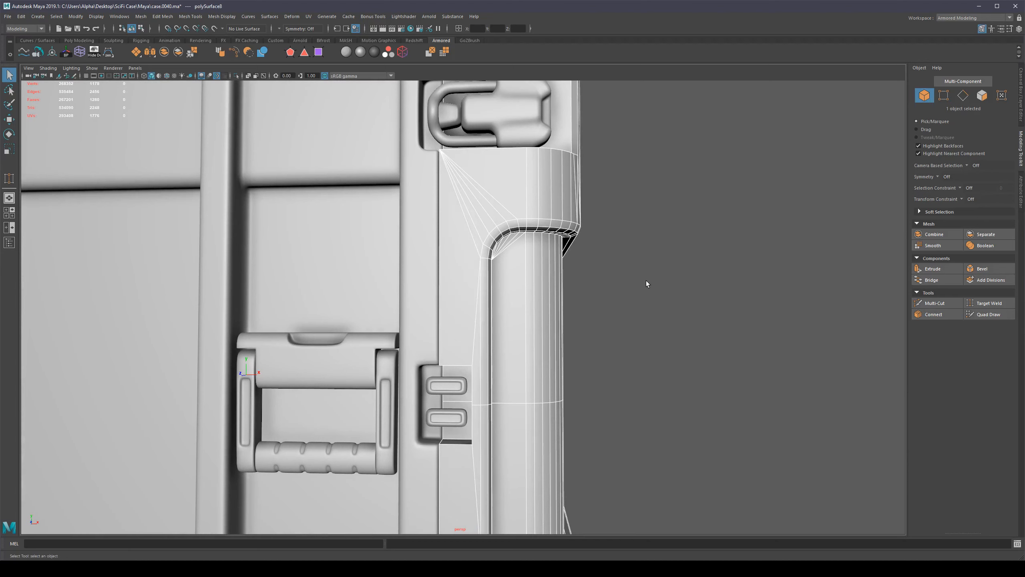
left_click_drag(645, 280, 636, 259, "alt")
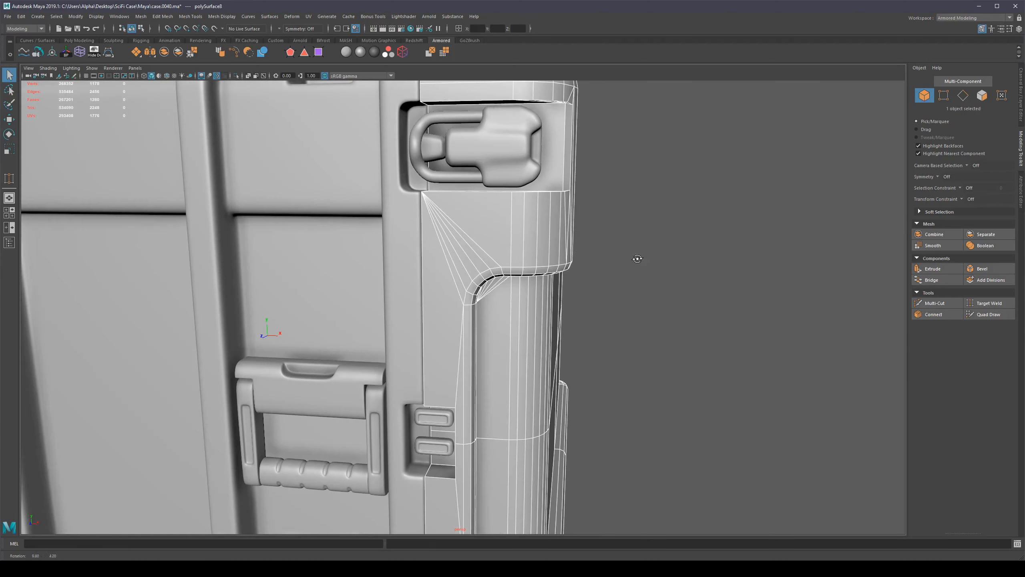
right_click_drag(496, 236, 602, 256, "shift")
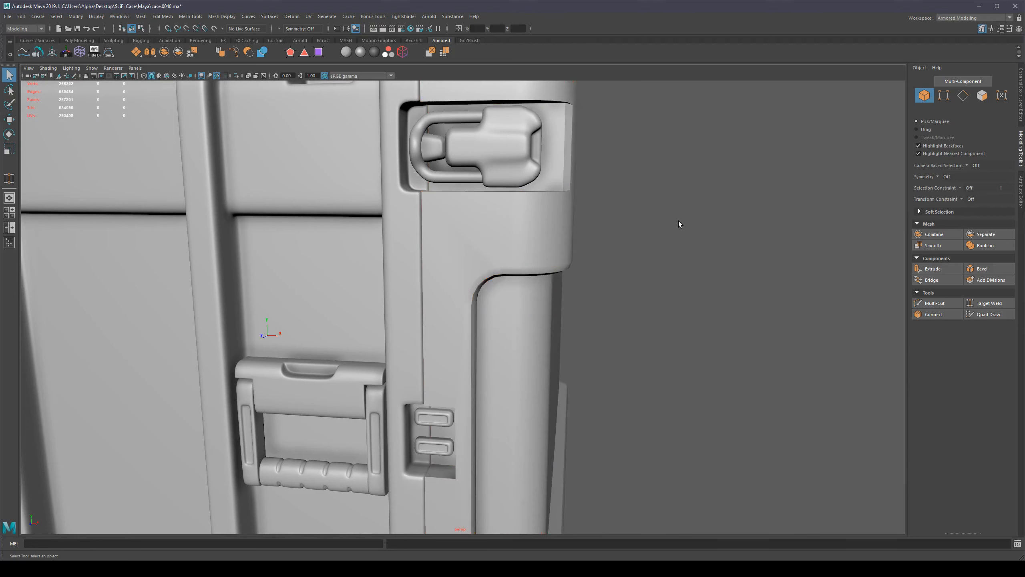
Isolate the side shell, select the edge loop beside the top cap's inner corner loop, and slide it slightly outward along the surface
left_click_drag(535, 241, 522, 277, "alt")
right_click_drag(518, 242, 508, 344, "alt")
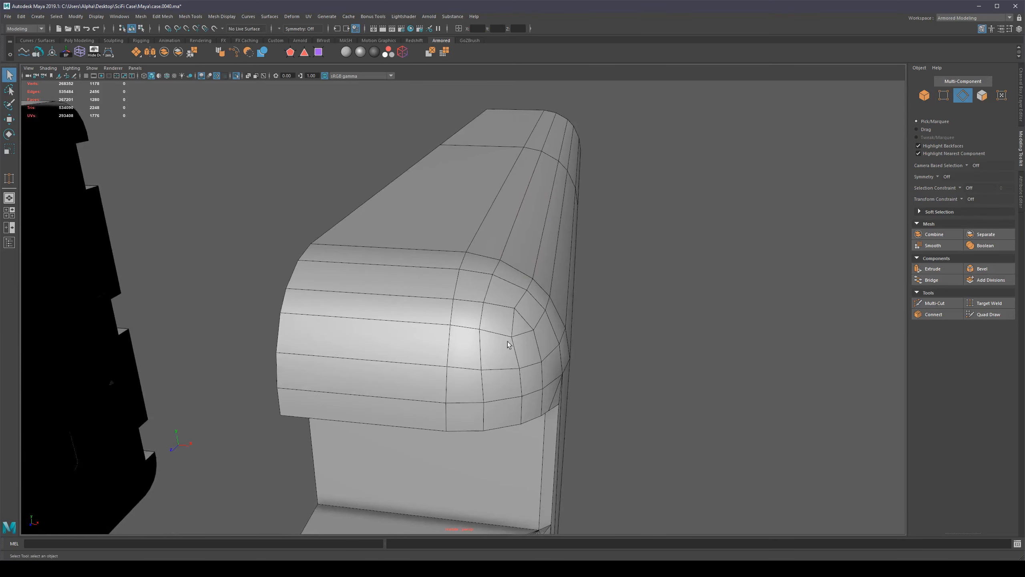
left_click_drag(508, 343, 511, 298, "alt")
middle_click_drag(525, 266, 494, 312, "alt")
double_click(495, 253)
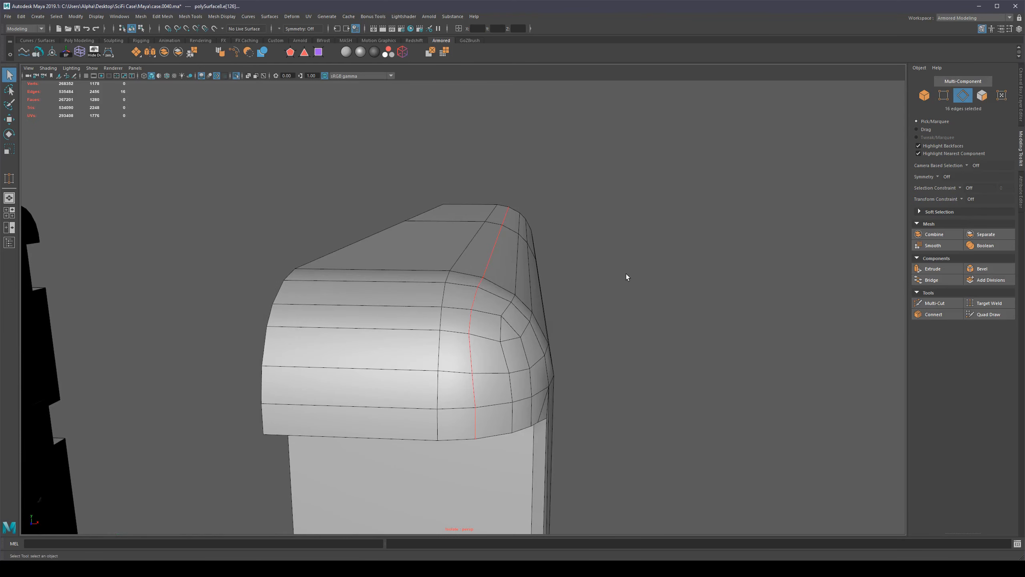
scroll(519, 298, "up", 3)
left_click(516, 278)
left_click_drag(516, 278, 613, 300, "alt")
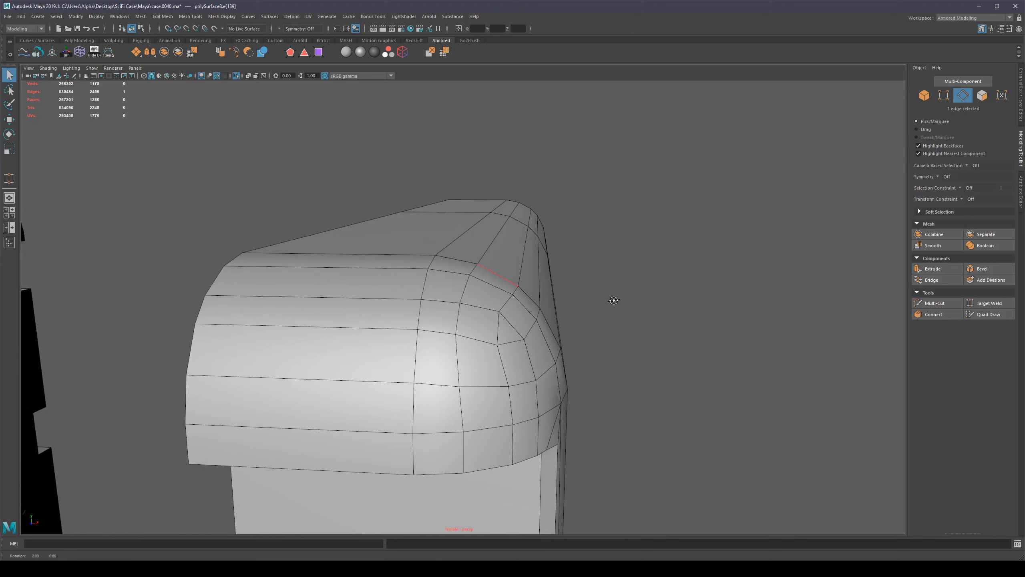
left_click(463, 259)
double_click(500, 247)
key("w")
middle_click_drag(522, 254, 565, 254, "shift")
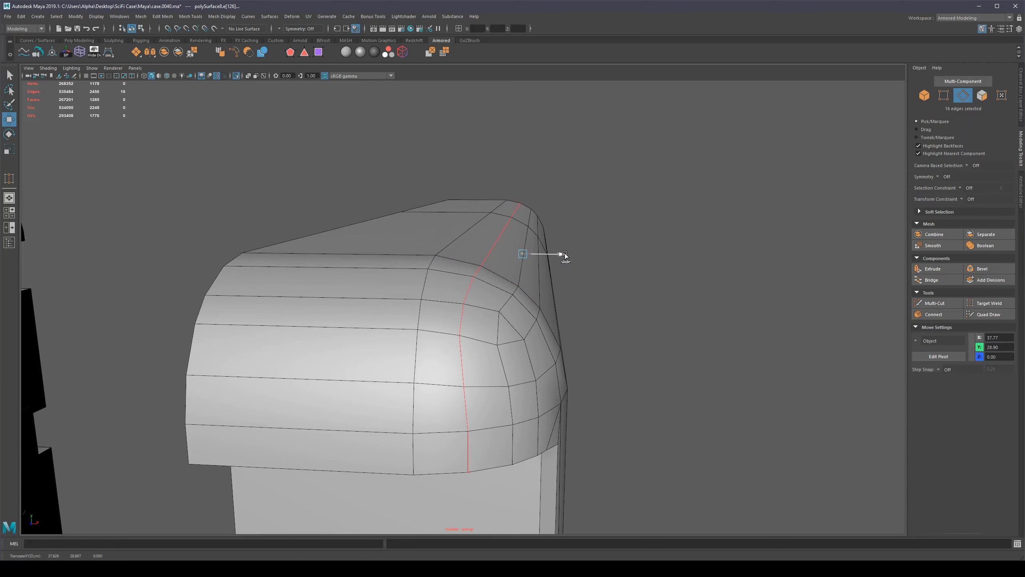
Undo the last slide of the edge loop beside the cap's inner corner loop and apply Edit Edge Flow to that loop
key("ctrl+z")
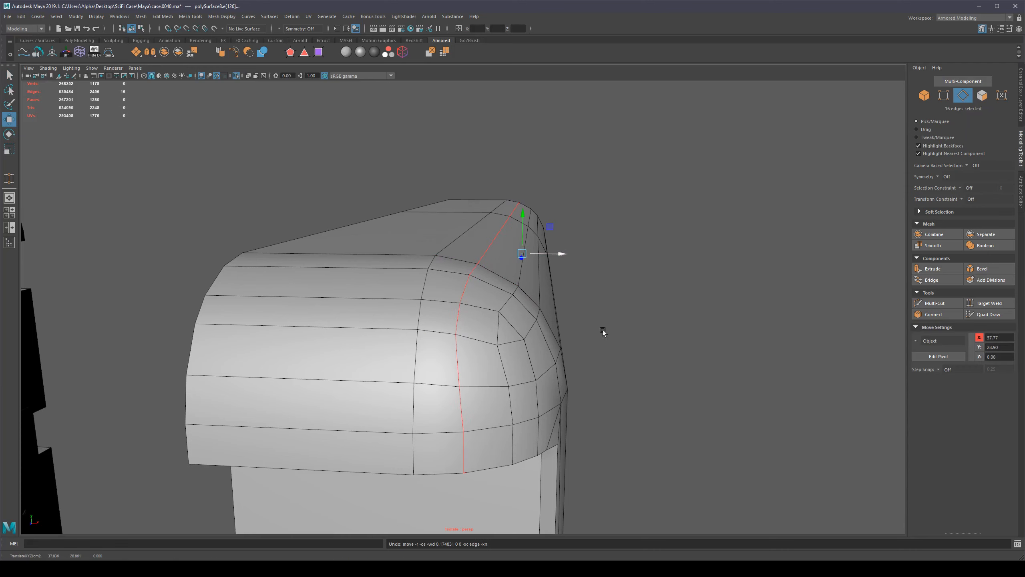
right_click_drag(590, 277, 591, 359, "shift")
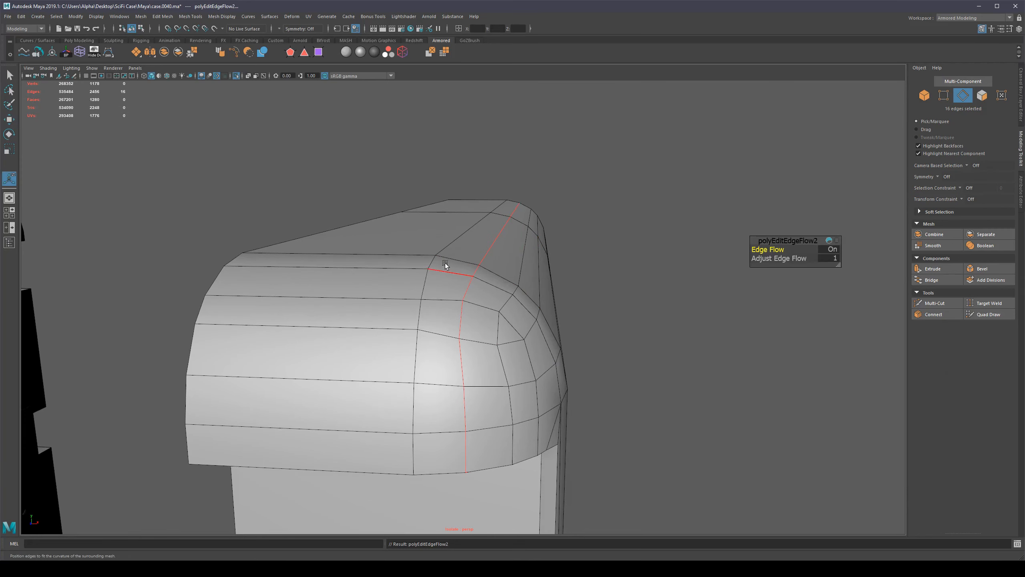
mouse_move(535, 275)
left_mouse_down("alt")
mouse_move(524, 276)
mouse_move(537, 275)
left_mouse_up("alt")
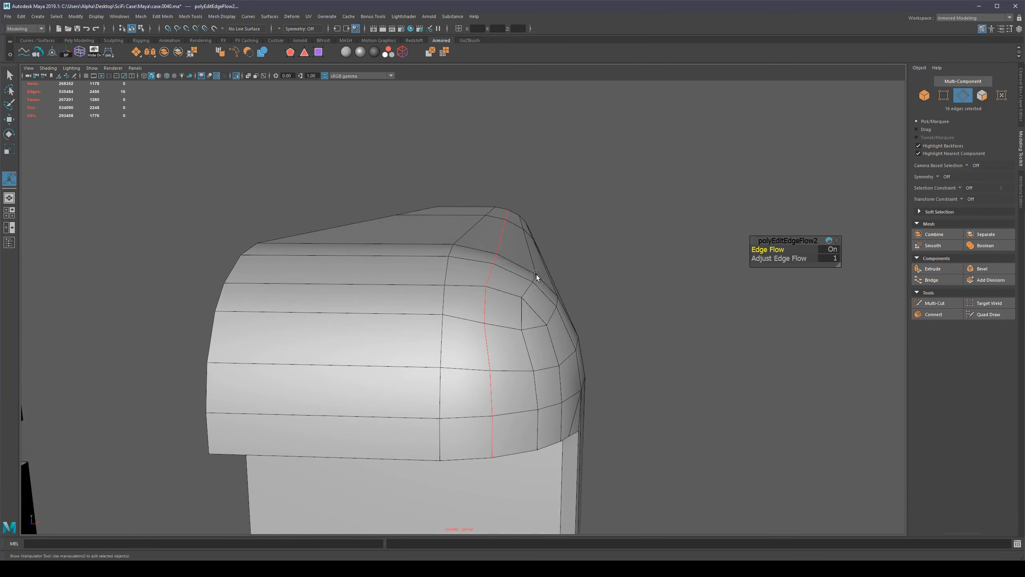
Compare the top cap's rounded corner with and without the edge flow adjustment from several angles
key("ctrl+z")
key("shift+z")
key("ctrl+z")
key("shift+z")
left_click_drag(490, 338, 314, 301, "alt")
key("ctrl+z")
key("shift+z")
key("ctrl+z")
key("shift+z")
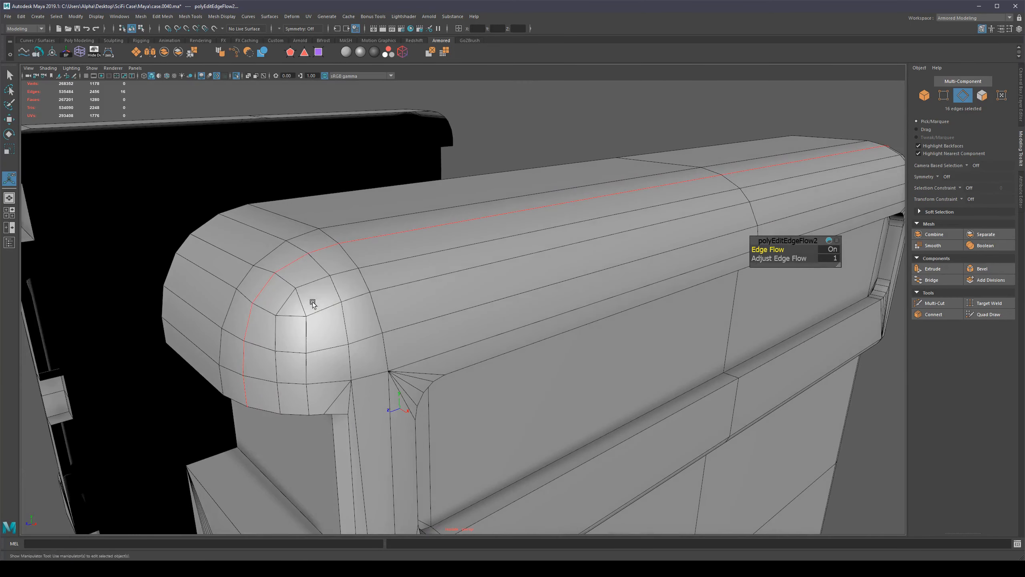
Apply Edit Edge Flow in turn to three edge loops that run across and around the cap's rounded corner
double_click(323, 269)
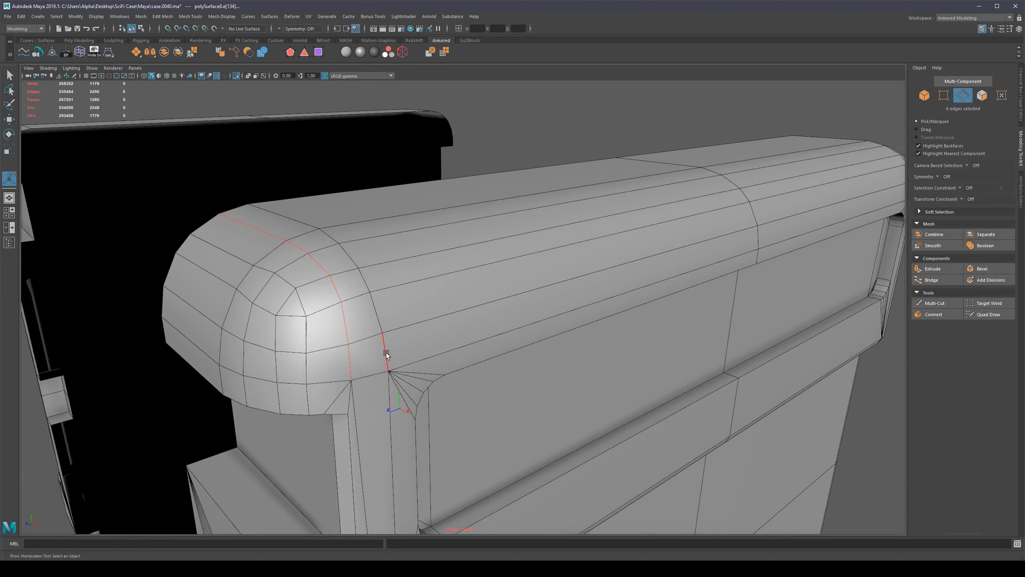
key("shift+z")
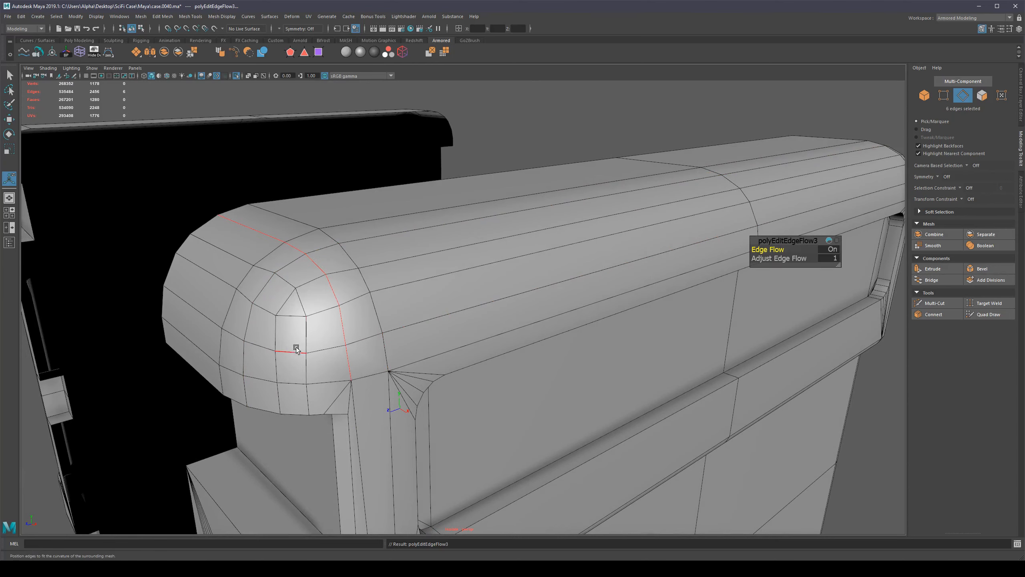
left_click_drag(296, 348, 470, 348, "alt")
double_click(439, 298)
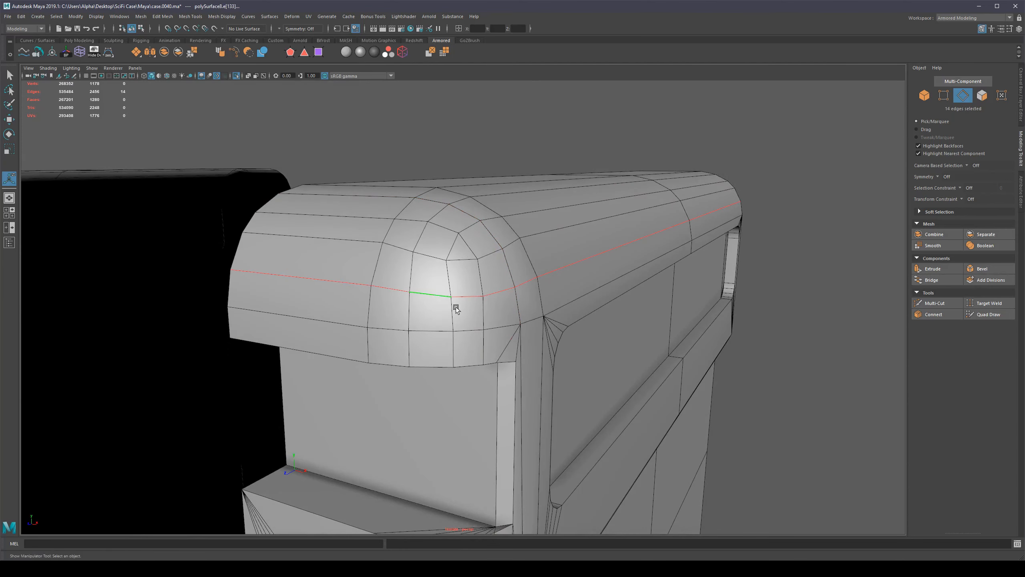
key("shift+z")
left_click_drag(578, 310, 508, 310, "alt")
double_click(503, 287)
key("shift+z")
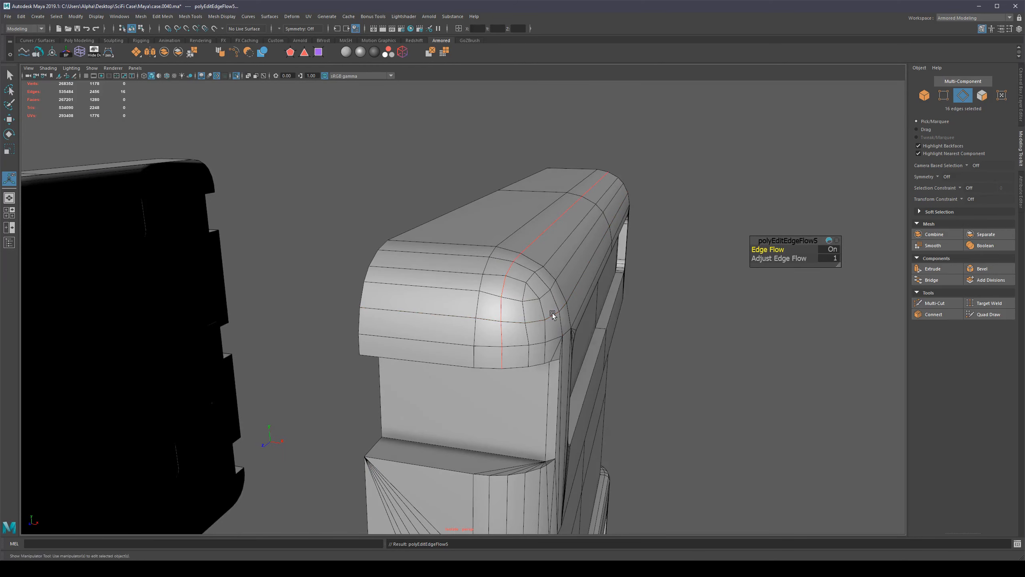
Apply Edit Edge Flow to the single upper edge on the cap's end face beside the rounded corner
right_click_drag(694, 293, 670, 295, "alt")
key("q")
left_click(668, 296)
right_click_drag(559, 303, 629, 288)
left_click_drag(641, 287, 662, 297, "alt")
right_click_drag(555, 302, 548, 281)
left_click(601, 299)
left_click_drag(602, 299, 551, 290, "alt")
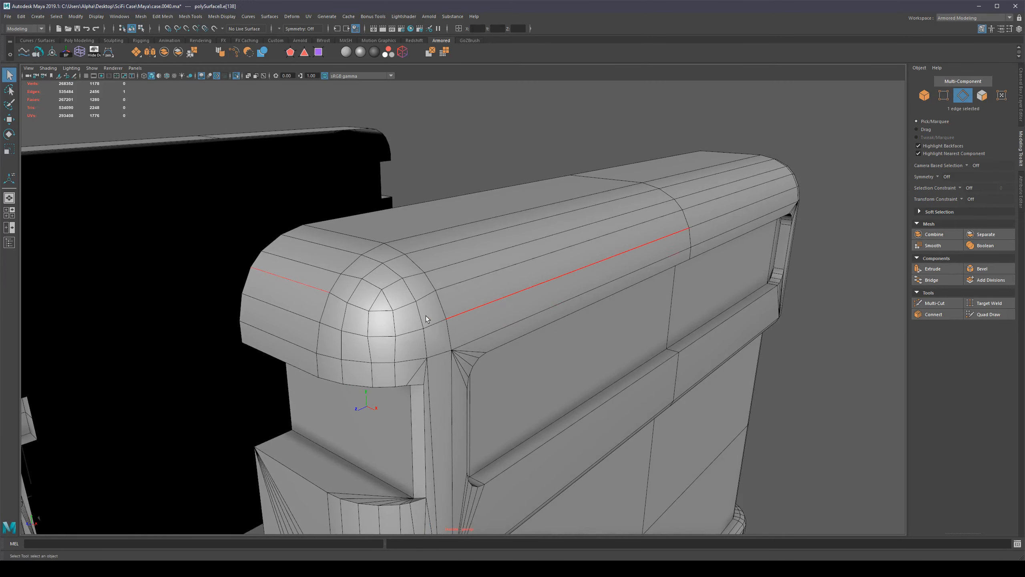
key("shift+z")
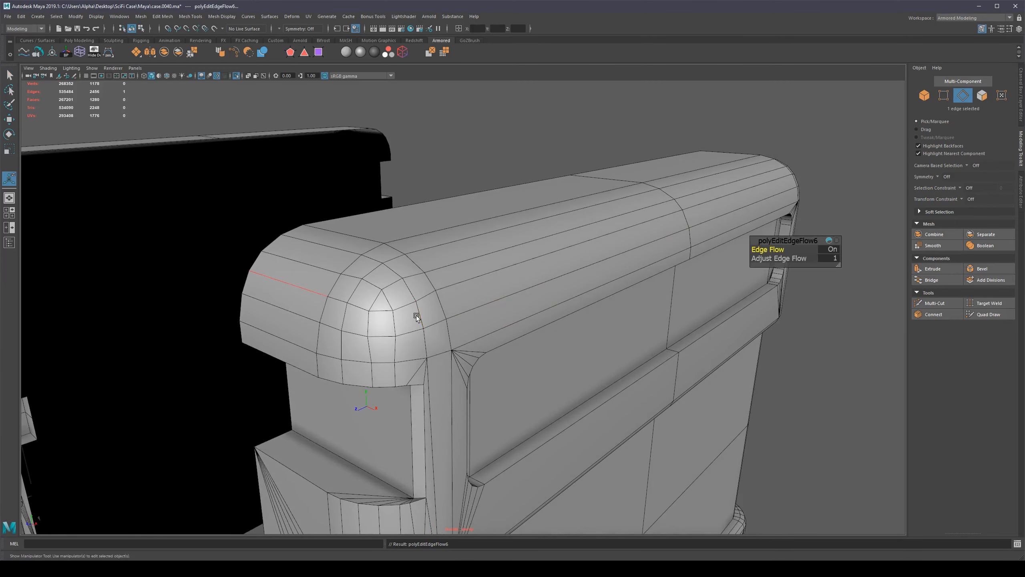
Apply Edit Edge Flow to two pairs of lengthwise edges along the cap's upper rounding
left_click(464, 281)
left_click(709, 200, "shift")
key("g")
left_click_drag(424, 282, 464, 291, "alt")
left_click(557, 271)
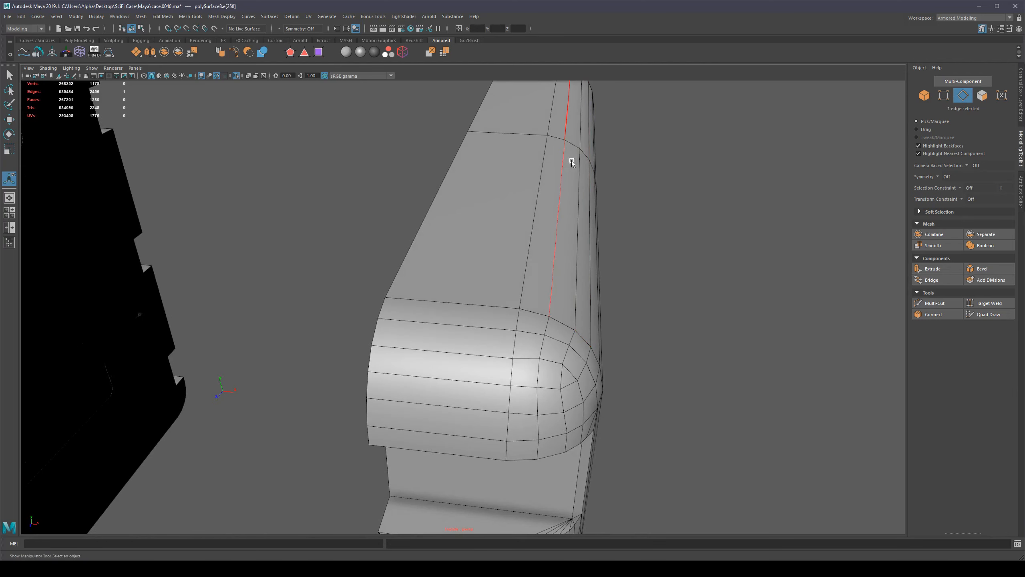
left_click_drag(571, 162, 462, 329, "alt")
left_click(636, 173, "shift")
key("g")
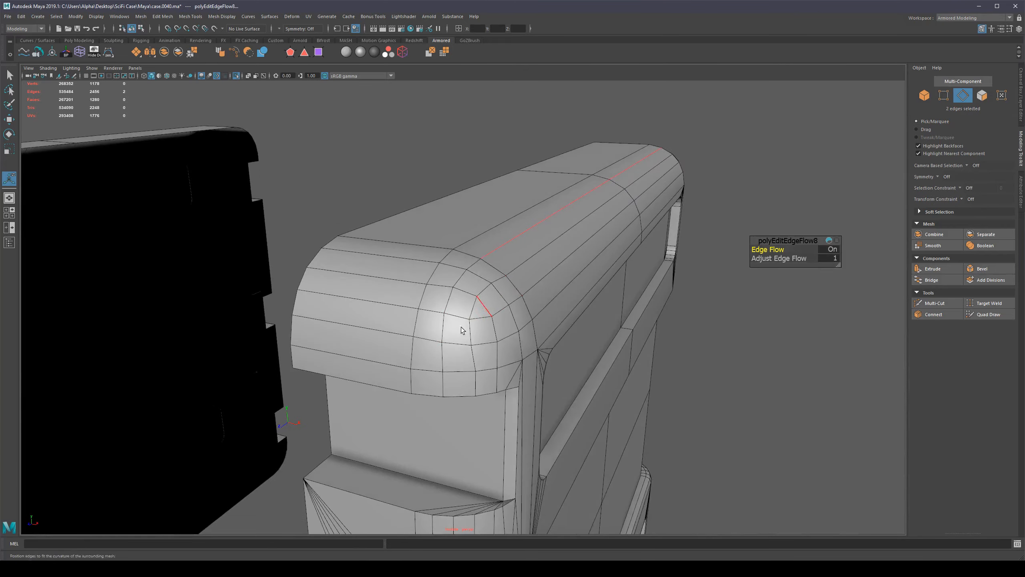
Delete the vertical and horizontal centre edge loops of the side shell together with their vertices
key("q")
right_click_drag(462, 329, 559, 283)
scroll(559, 283, "down", 4)
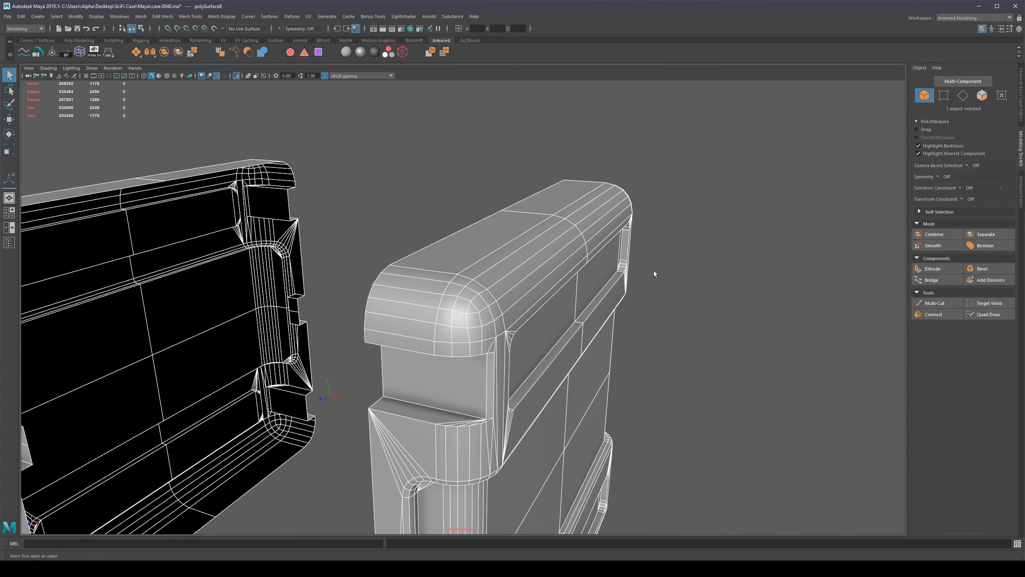
key("a")
left_click_drag(679, 293, 522, 272, "alt")
left_click_drag(511, 319, 493, 316, "alt")
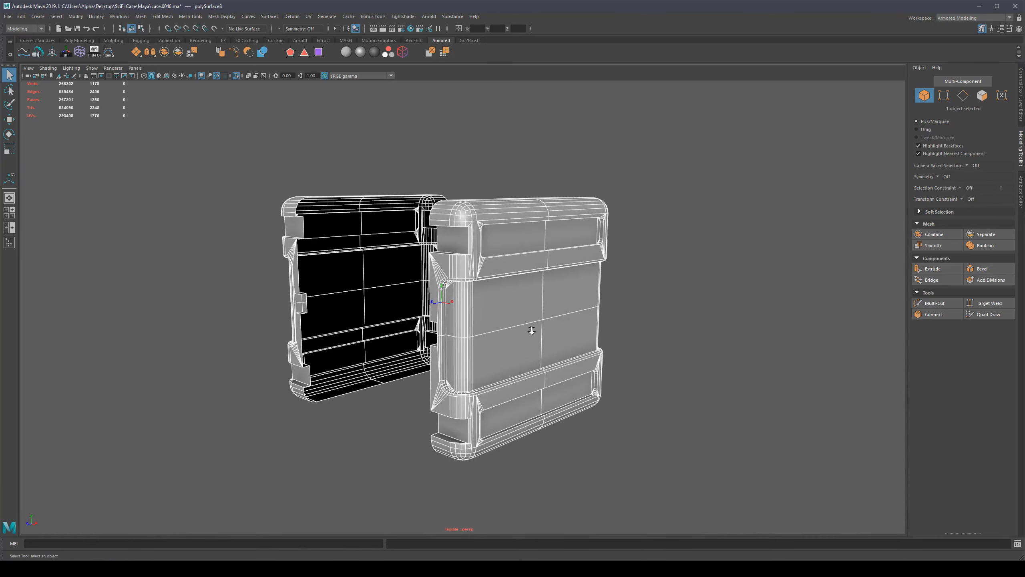
scroll(533, 332, "up", 3)
right_click_drag(552, 341, 584, 283)
double_click(585, 283)
double_click(533, 332, "shift")
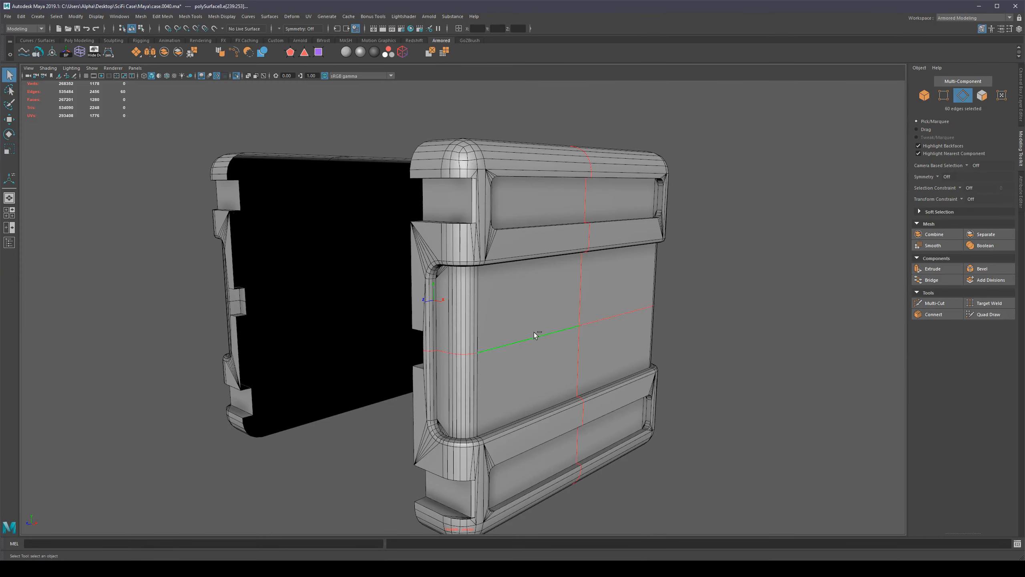
left_click_drag(533, 332, 714, 341, "alt")
key("ctrl+Delete")
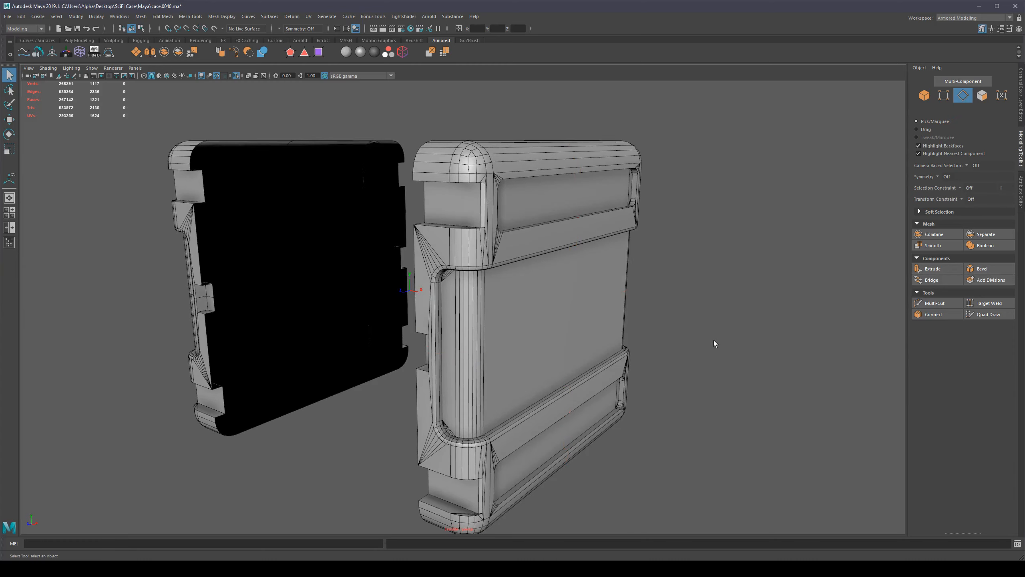
Return the side shells to object selection and show them together with the full case
right_click_drag(599, 276, 646, 229)
scroll(570, 331, "down", 4)
left_click_drag(569, 332, 635, 299, "alt")
scroll(636, 298, "up", 4)
left_click_drag(583, 284, 641, 261, "alt")
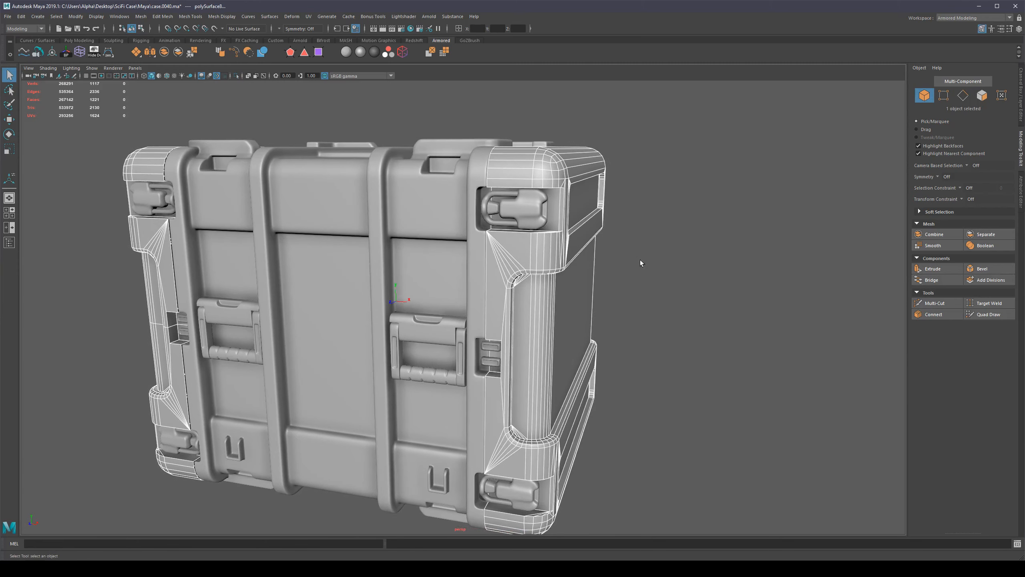
Isolate the central case body to examine its wireframe and show the full case again
left_click(391, 189)
key("ctrl+1")
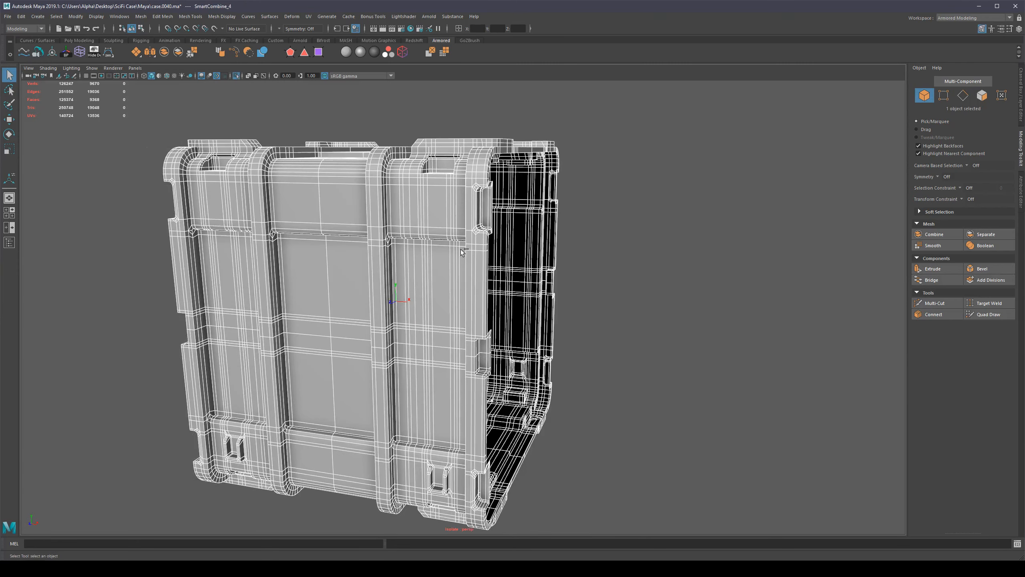
key("ctrl+1")
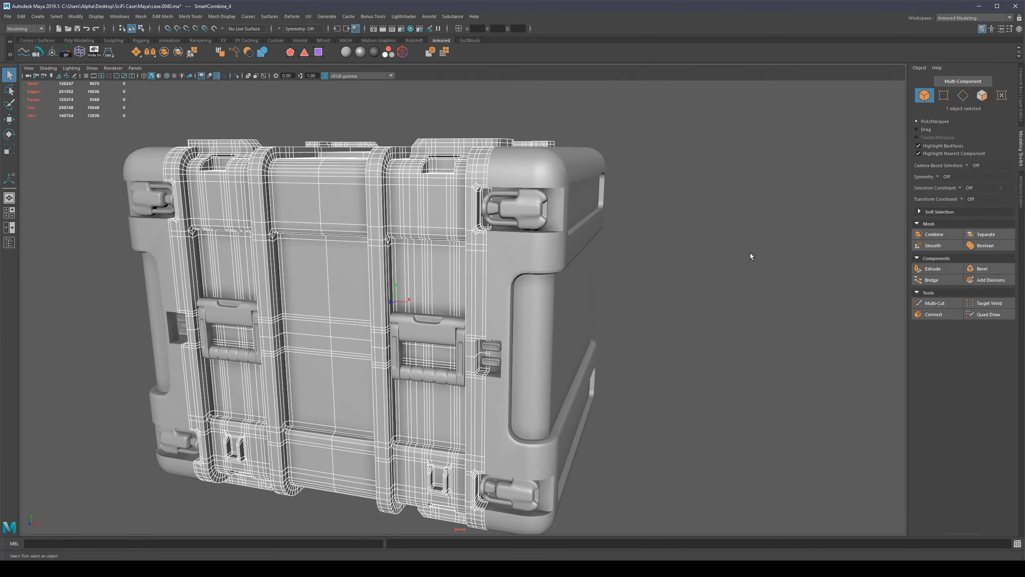
Select the reduced side shells on the full case and save the scene
left_click_drag(639, 238, 653, 273, "alt")
left_click(606, 269)
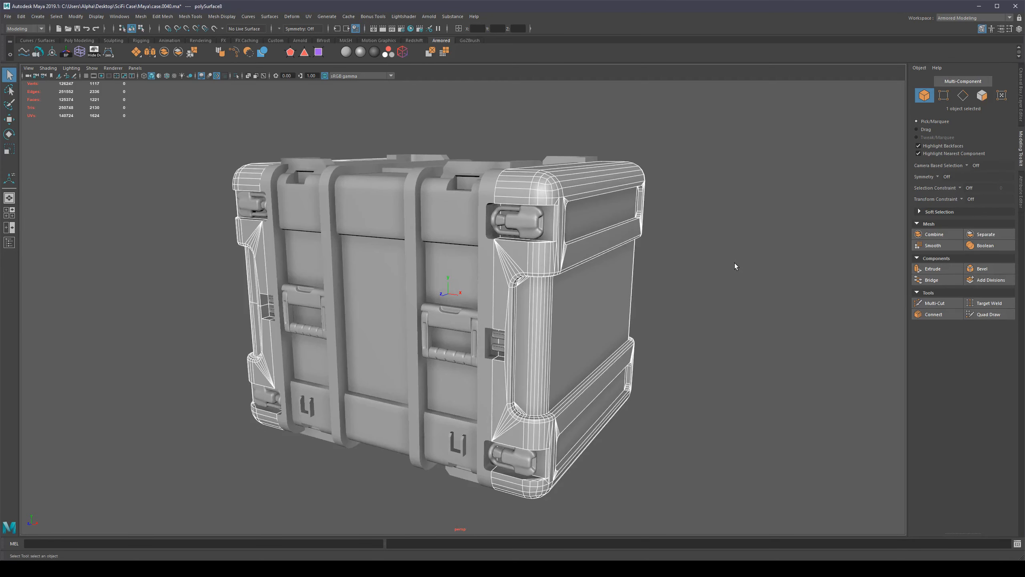
key("ctrl+s")
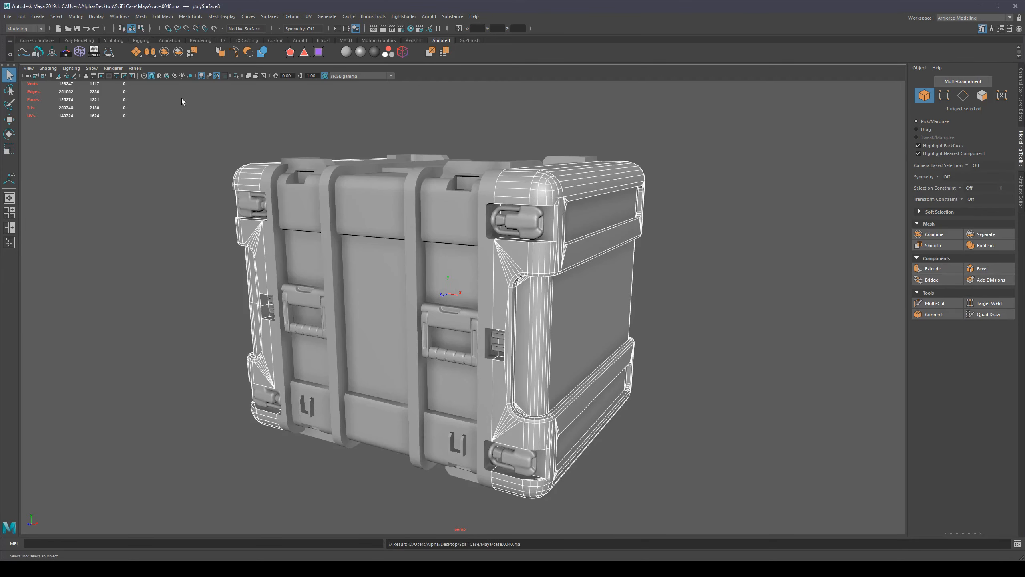